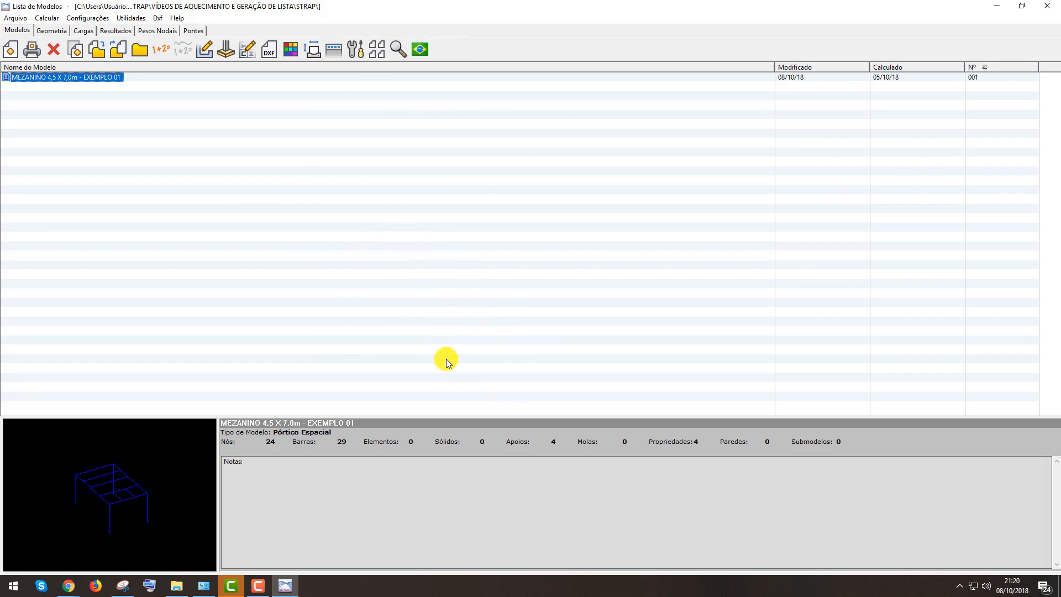
# Create a new model named "MEZANINO METÁLICO 4.5 X 7.0m"
pyautogui.click(11, 51)
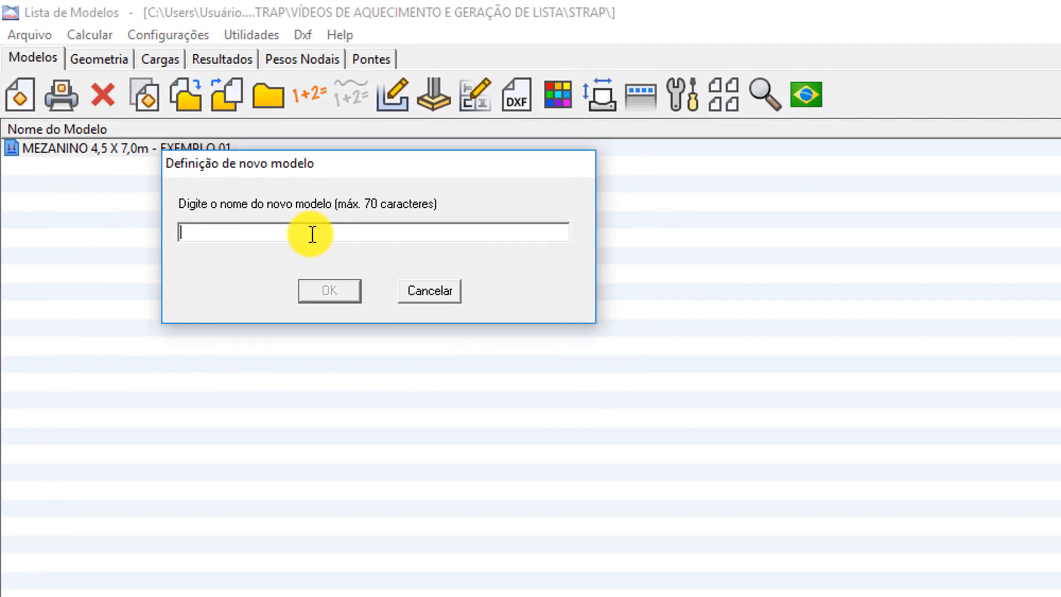
pyautogui.write('meza')
pyautogui.press('BackSpace')
pyautogui.press('BackSpace')
pyautogui.press('BackSpace')
pyautogui.press('BackSpace')
pyautogui.write('MEZANINO')
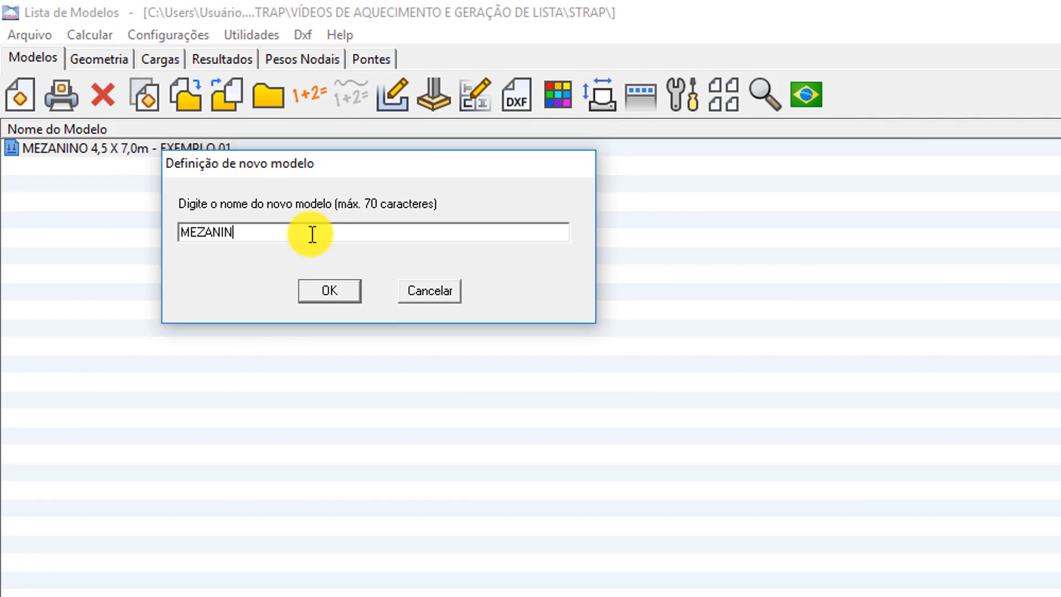
pyautogui.write(' METÁLICO 4.5 X 7.0M')
pyautogui.press('BackSpace')
pyautogui.write('m')
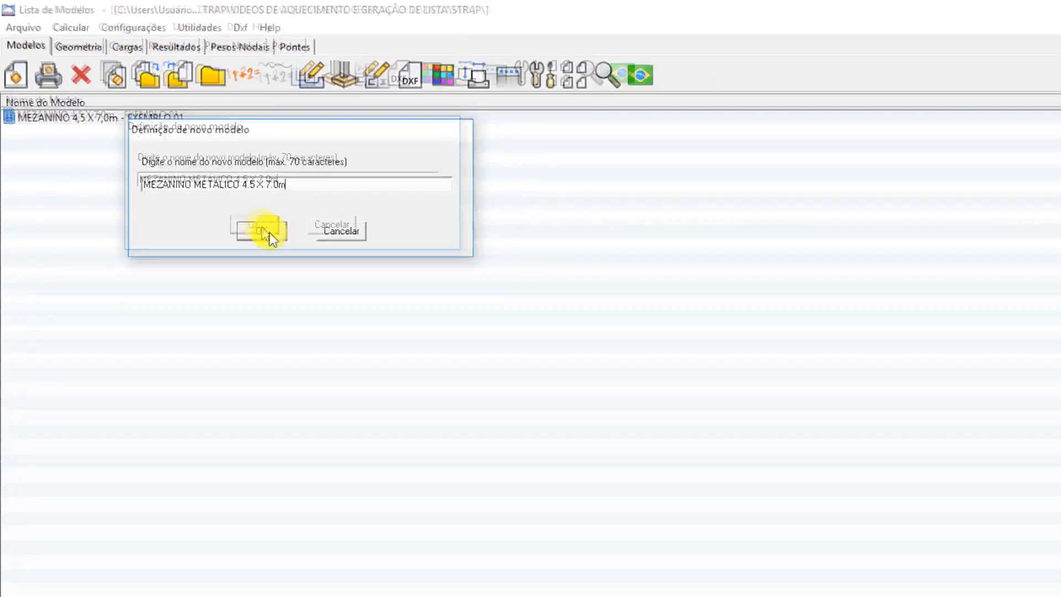
pyautogui.click(266, 231)
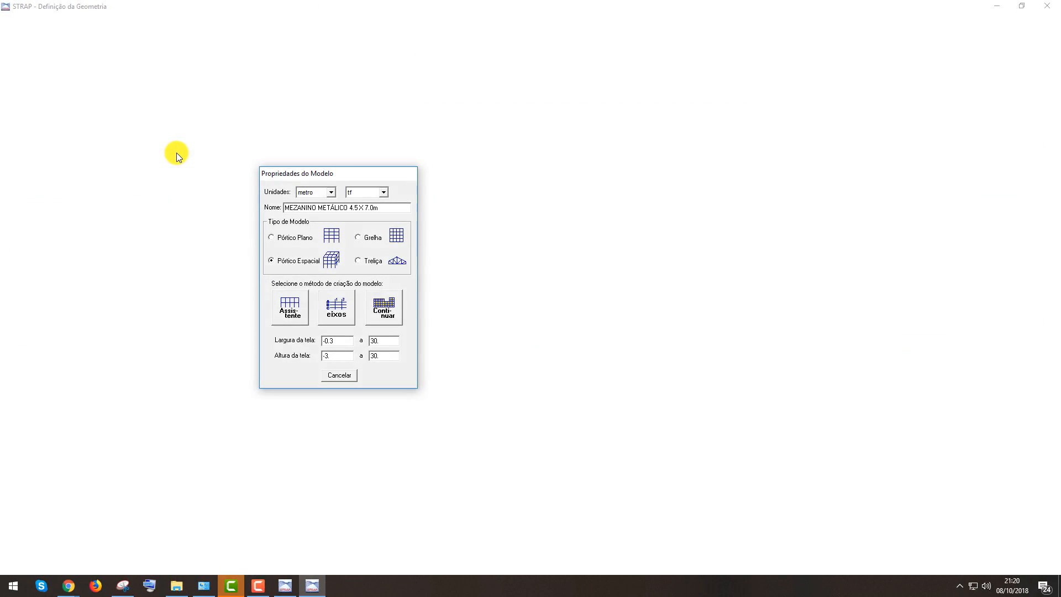
# Open the new model, set units to metro and kilograma with the Pórtico Espacial type, and start modelling from scratch
pyautogui.moveTo(295, 176); pyautogui.dragTo(390, 122)
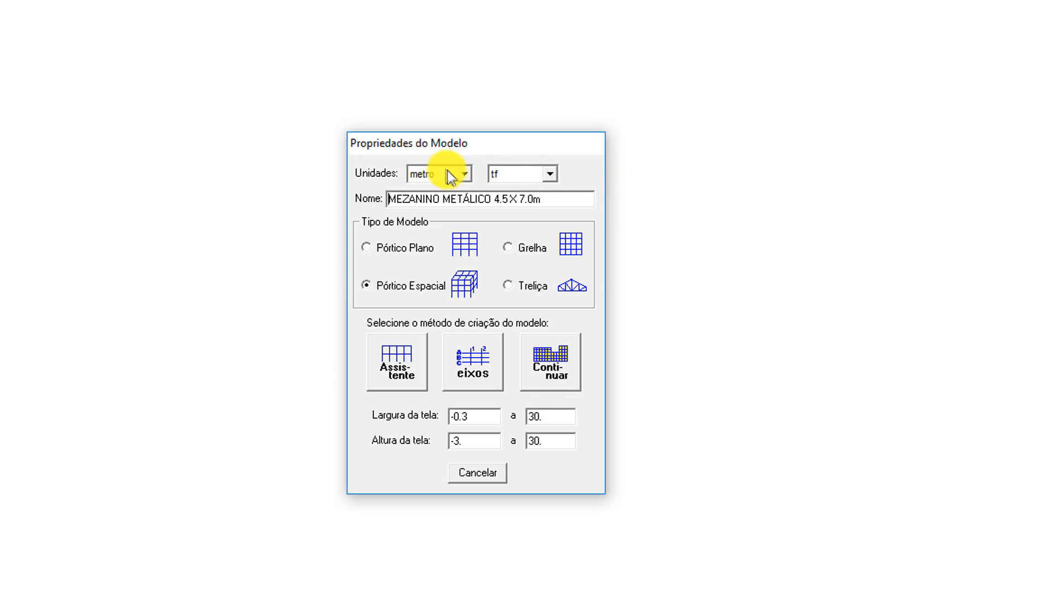
pyautogui.click(551, 174)
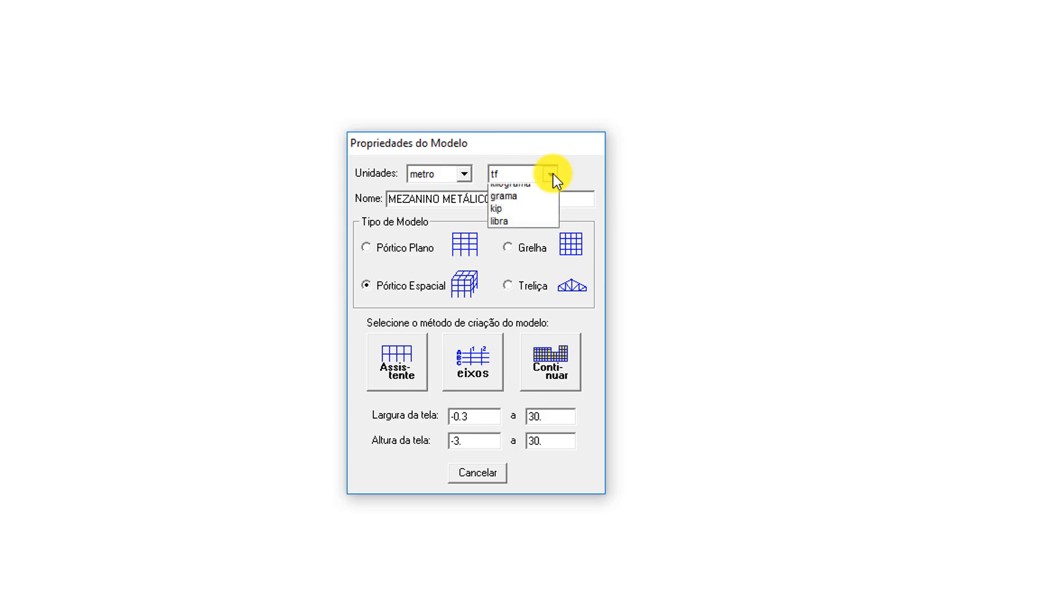
pyautogui.click(529, 220)
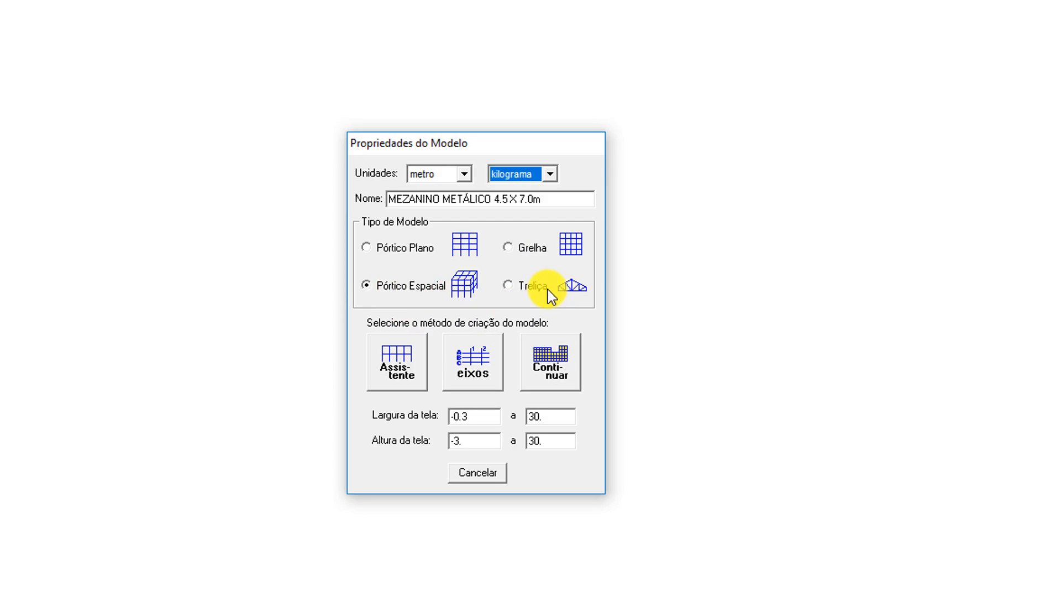
pyautogui.click(374, 299)
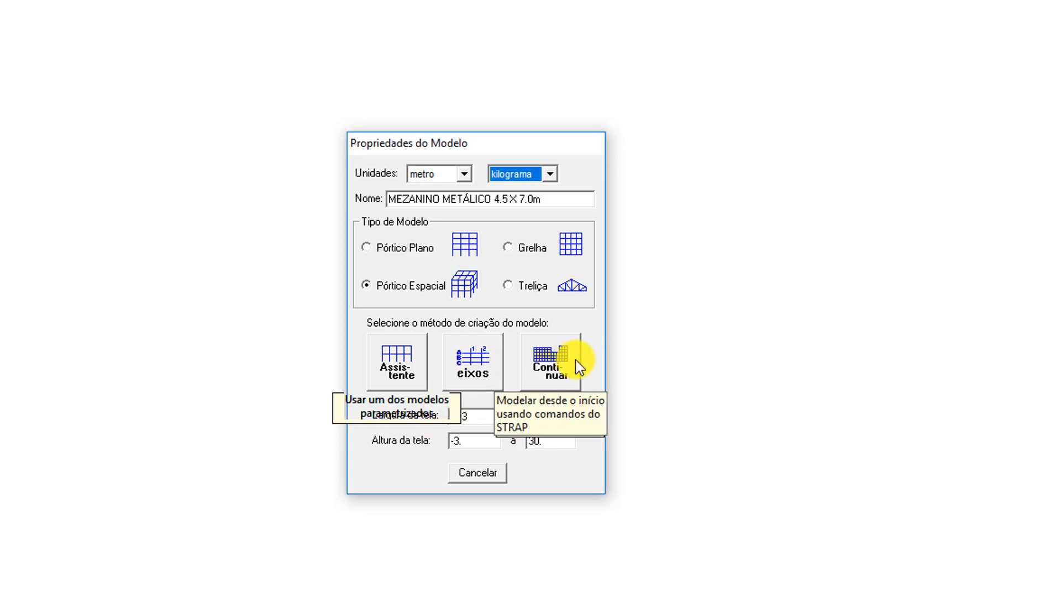
pyautogui.click(545, 358)
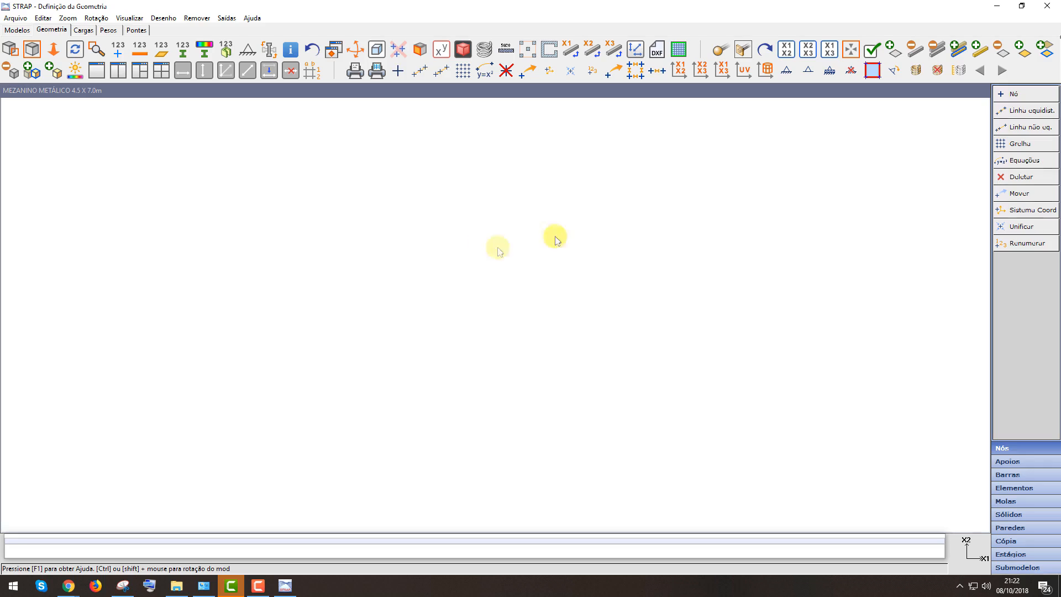
# Add node 1 at coordinates X1=0, X2=0, X3=0
pyautogui.click(1022, 98)
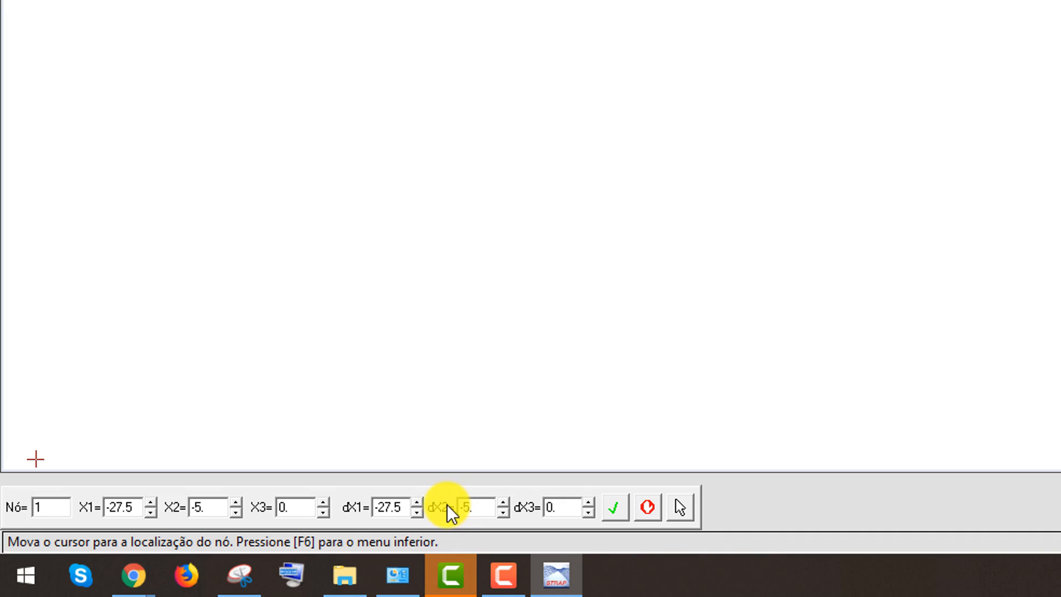
pyautogui.press('F6')
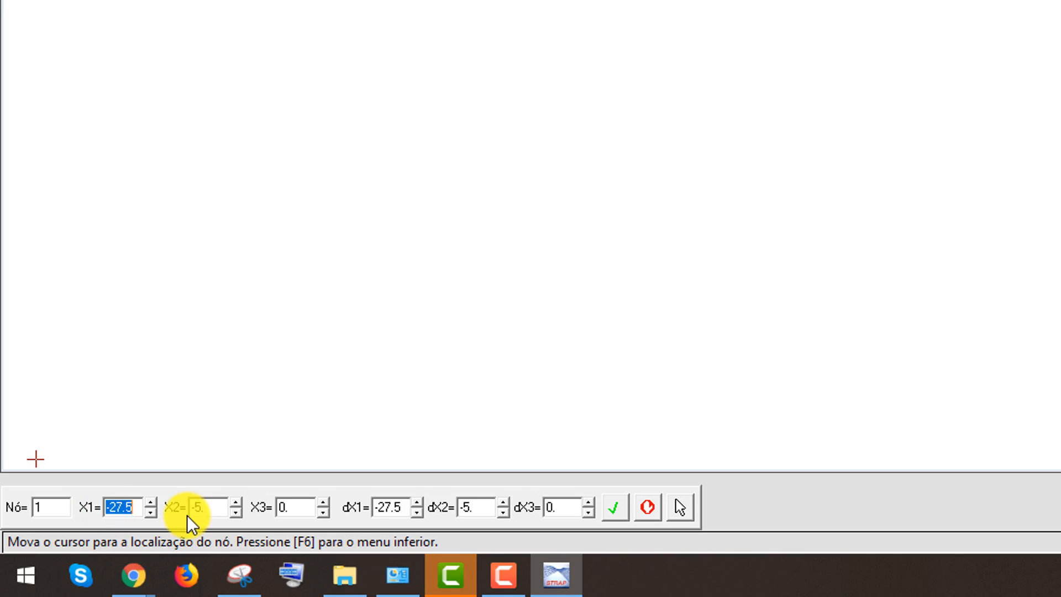
pyautogui.write('0')
pyautogui.press('Tab')
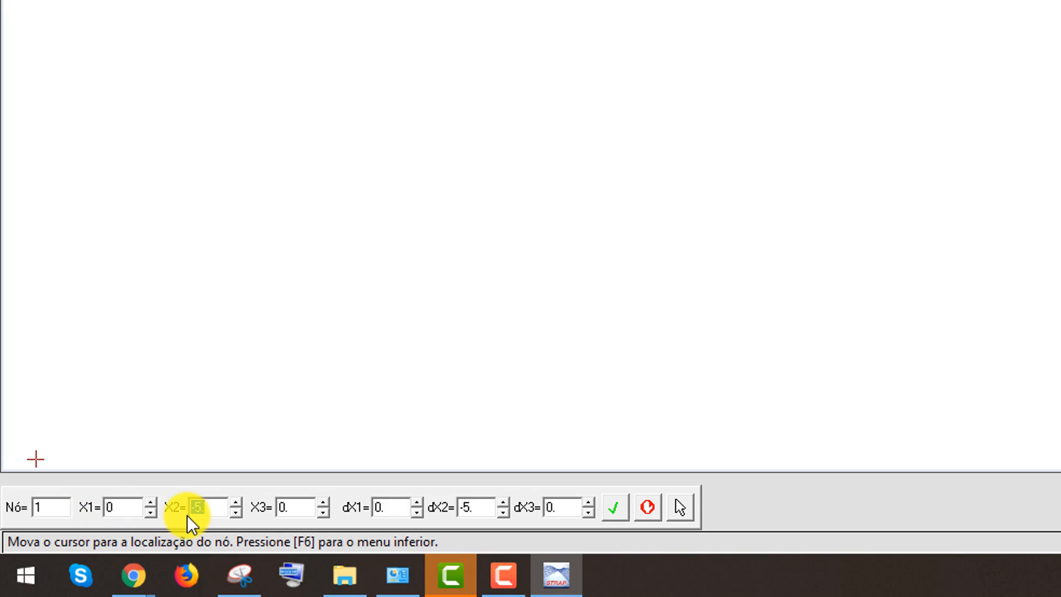
pyautogui.write('0')
pyautogui.press('Tab')
pyautogui.press('Tab')
pyautogui.press('Tab')
pyautogui.press('Tab')
pyautogui.press('Return')
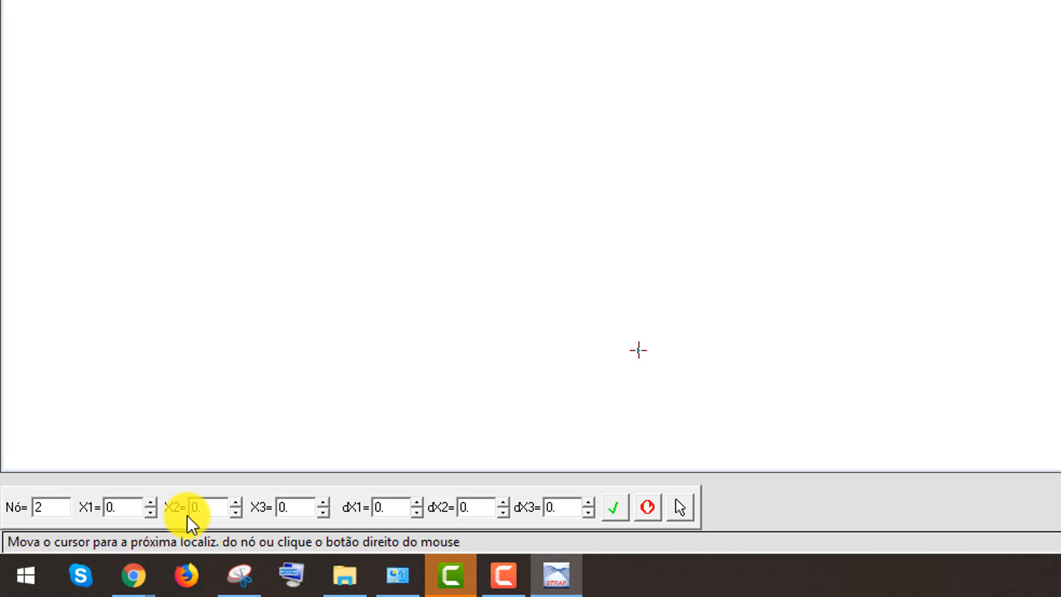
# Add node 2 at X1=1.5 with X2 and X3 at 0
pyautogui.press('Tab')
pyautogui.write('1.5')
pyautogui.press('Tab')
pyautogui.press('Tab')
pyautogui.press('Tab')
pyautogui.press('Tab')
pyautogui.press('Tab')
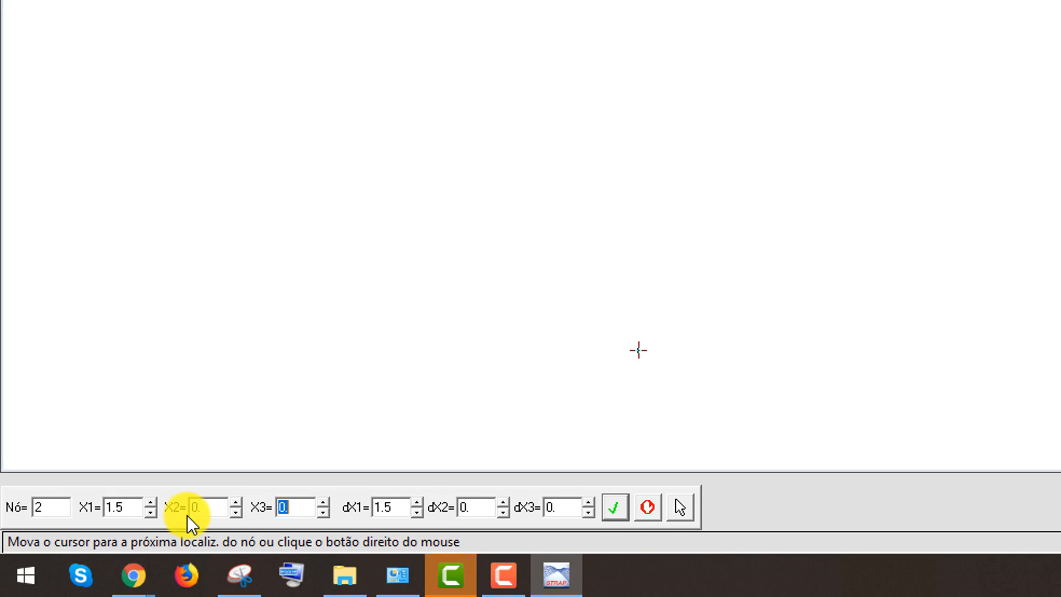
pyautogui.press('Return')
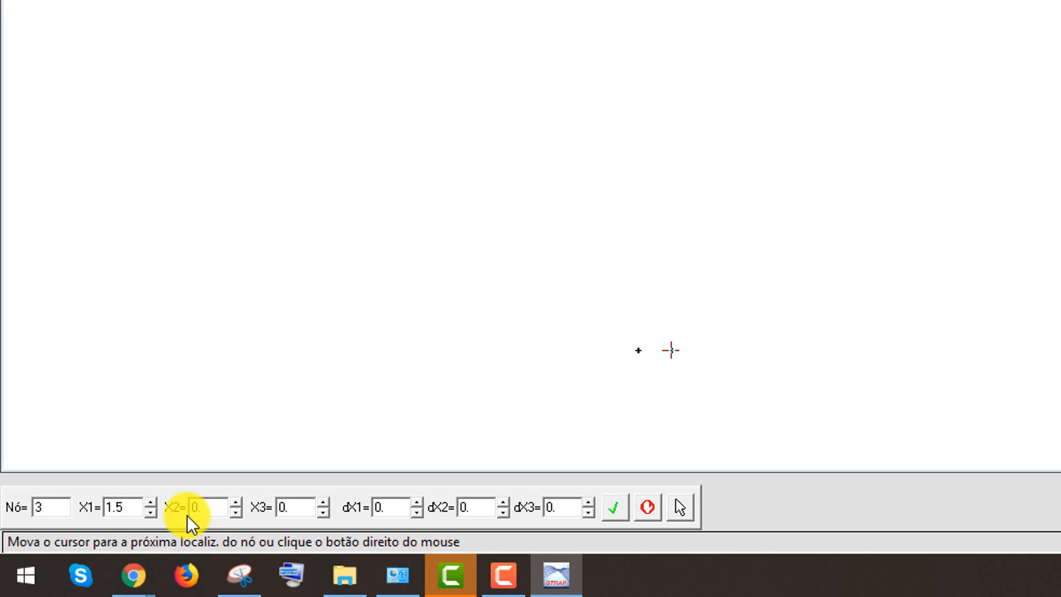
# Add node 3 at X1=3 with X2 and X3 at 0
pyautogui.press('Tab')
pyautogui.write('3')
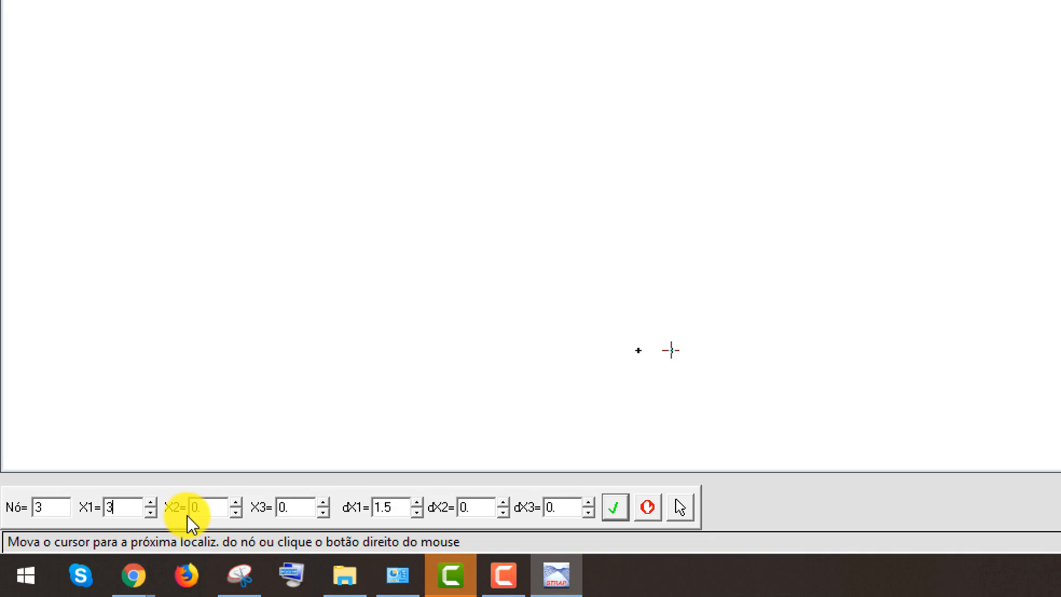
pyautogui.press('Tab')
pyautogui.press('Tab')
pyautogui.press('Tab')
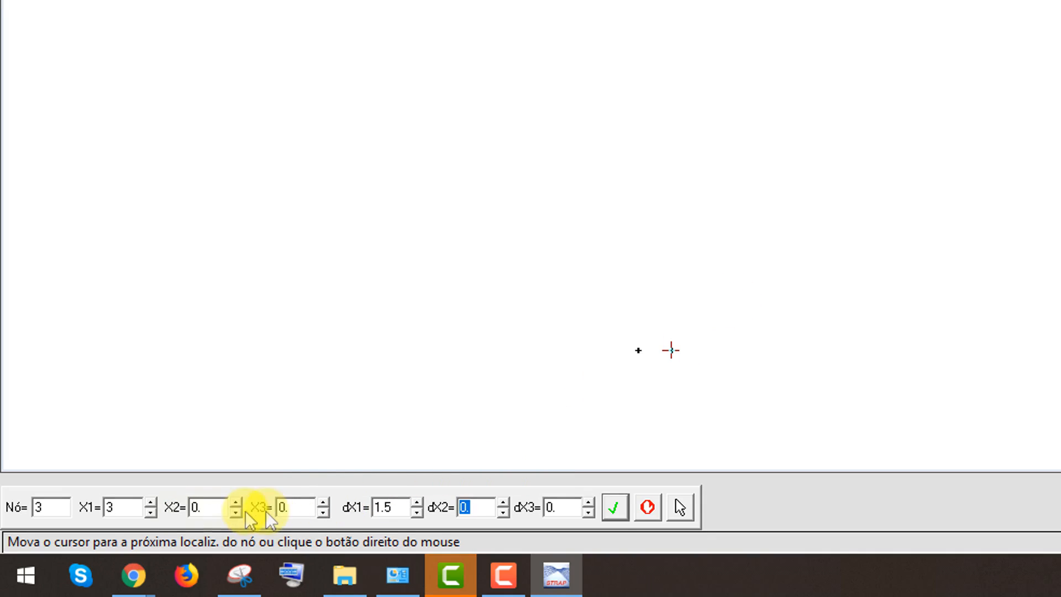
pyautogui.click(109, 507)
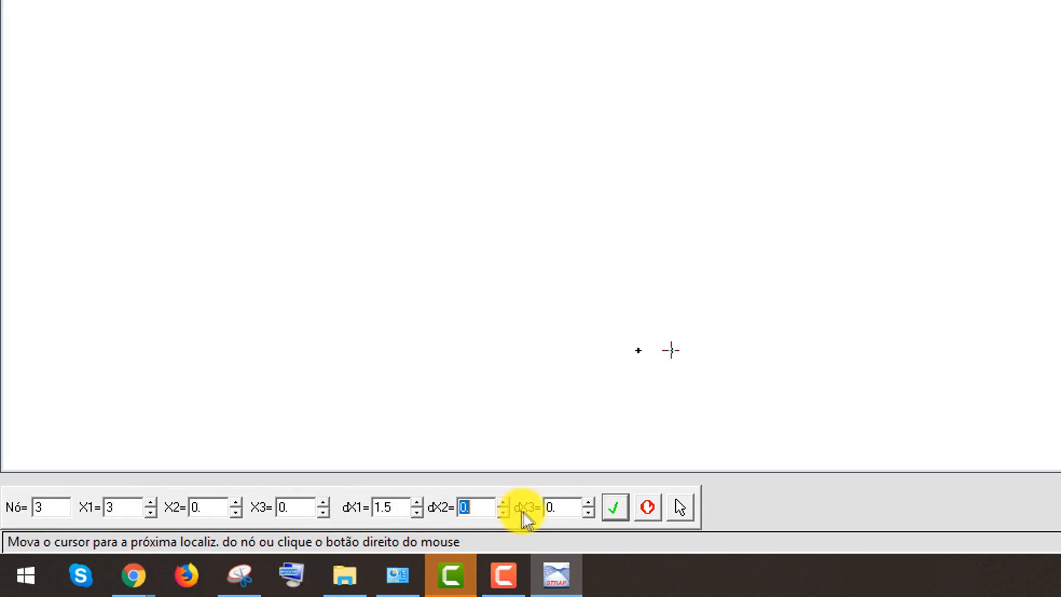
pyautogui.click(388, 507)
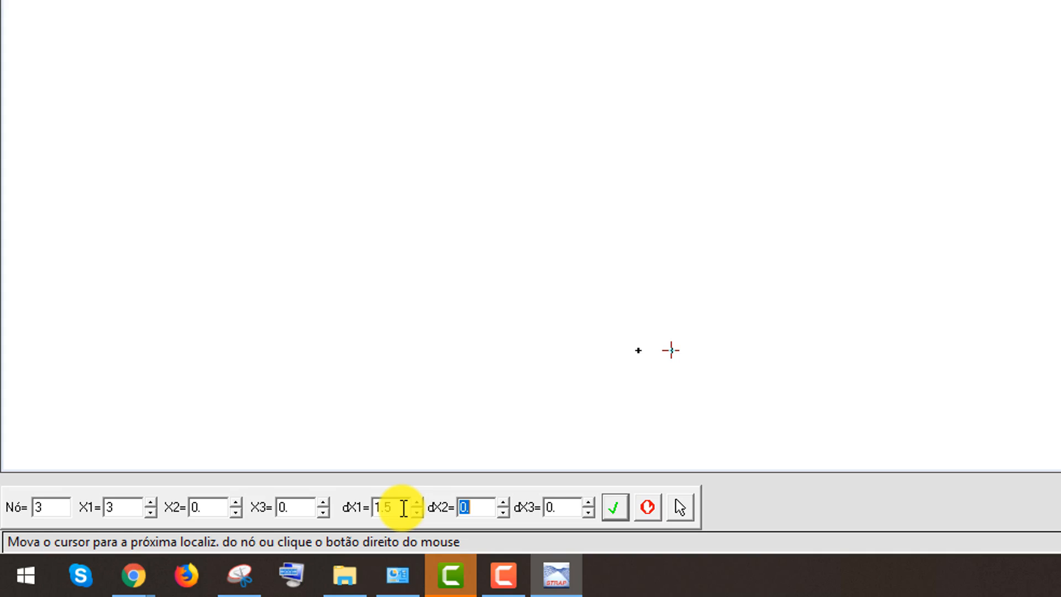
pyautogui.press('Tab')
pyautogui.press('Tab')
pyautogui.press('Return')
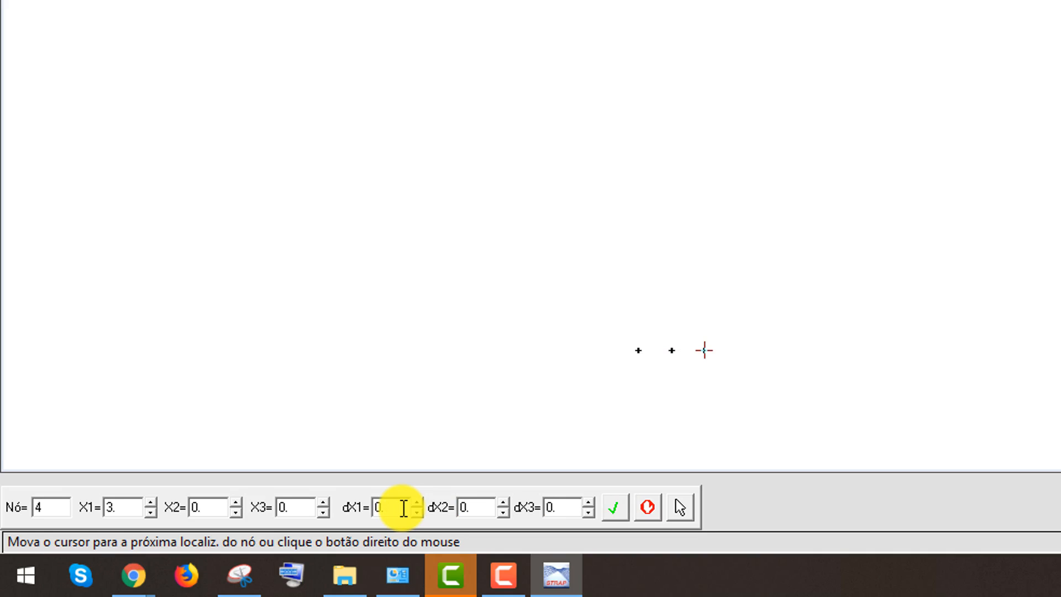
# Add node 4 at X1=4.5 with X2 and X3 at 0, then finish node entry
pyautogui.press('Tab')
pyautogui.write('4.5')
pyautogui.press('Tab')
pyautogui.press('Tab')
pyautogui.press('Tab')
pyautogui.press('Tab')
pyautogui.press('Tab')
pyautogui.press('Tab')
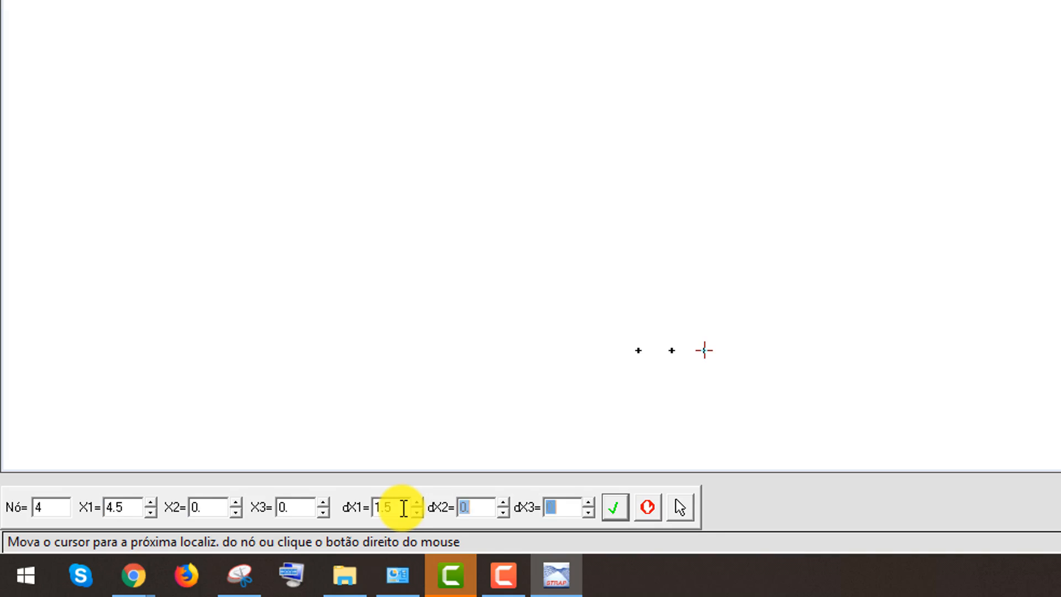
pyautogui.press('Return')
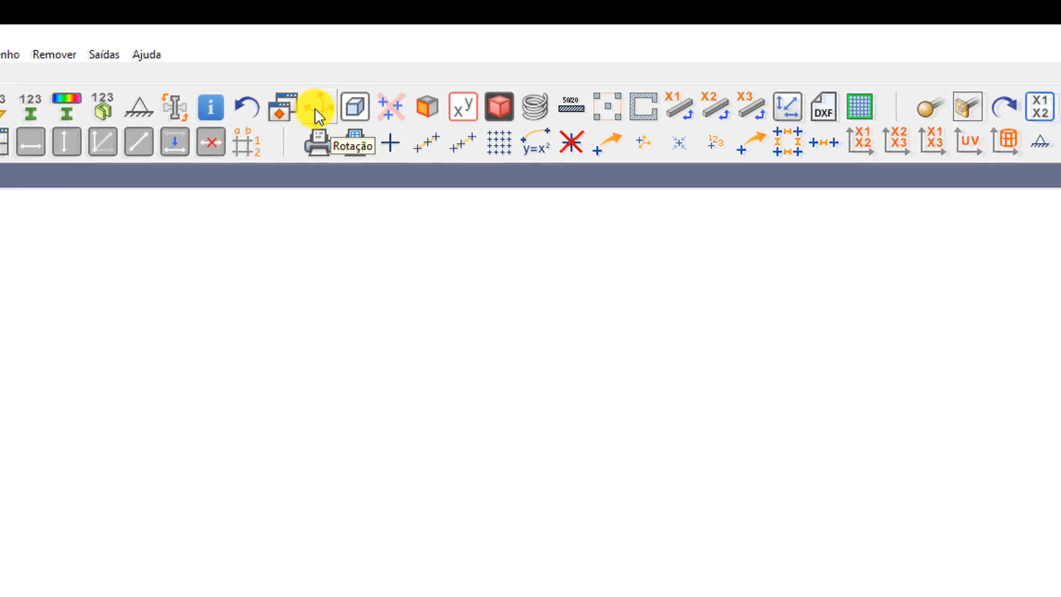
# Switch to the Isometric 1 view and adjust zoom and position to inspect the four nodes
pyautogui.click(317, 116)
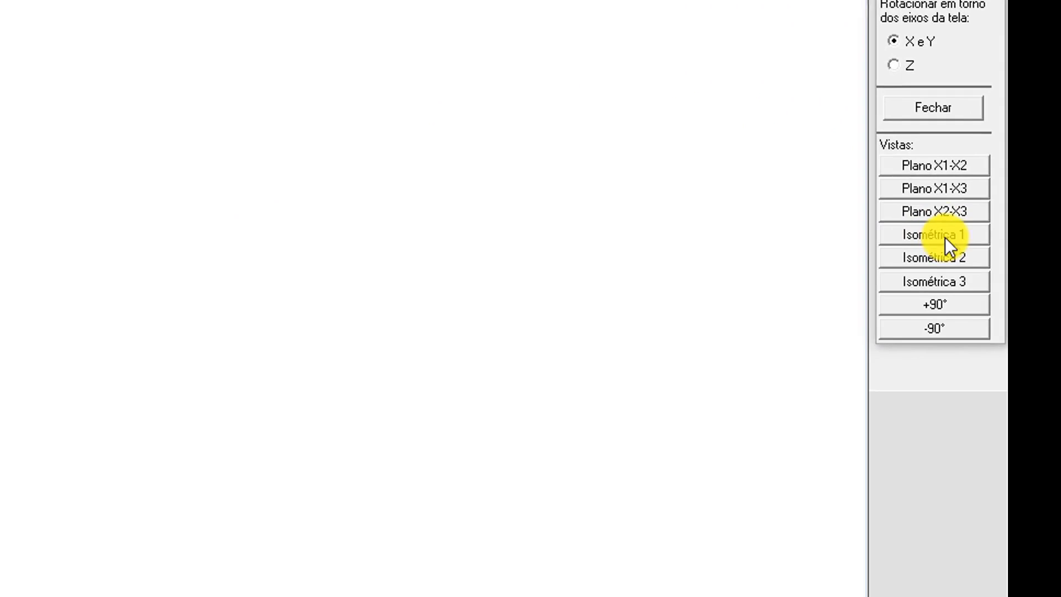
pyautogui.click(948, 230)
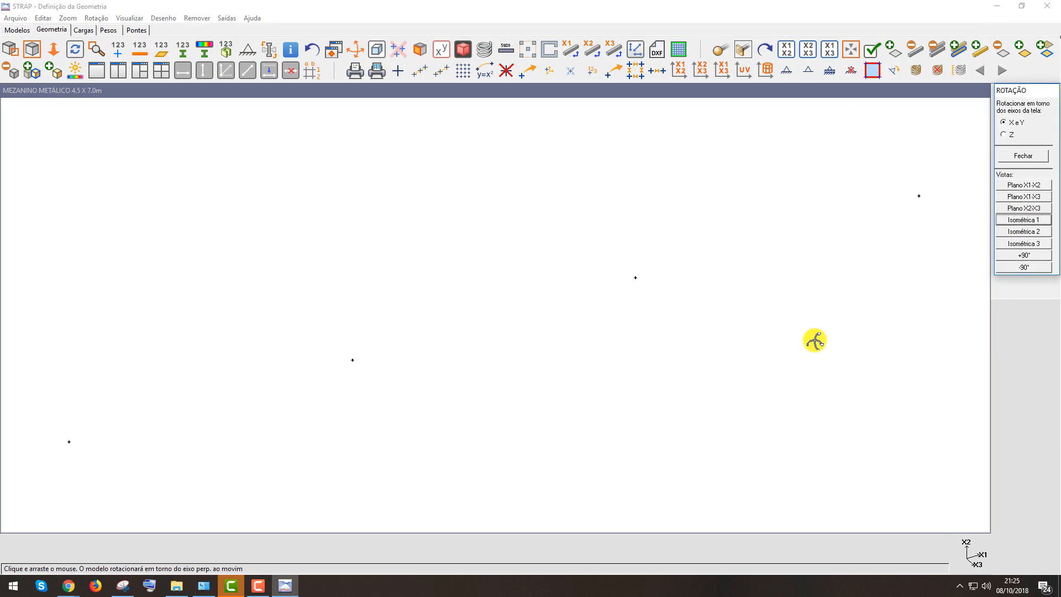
pyautogui.press('Escape')
pyautogui.scroll(-7, 814, 340)
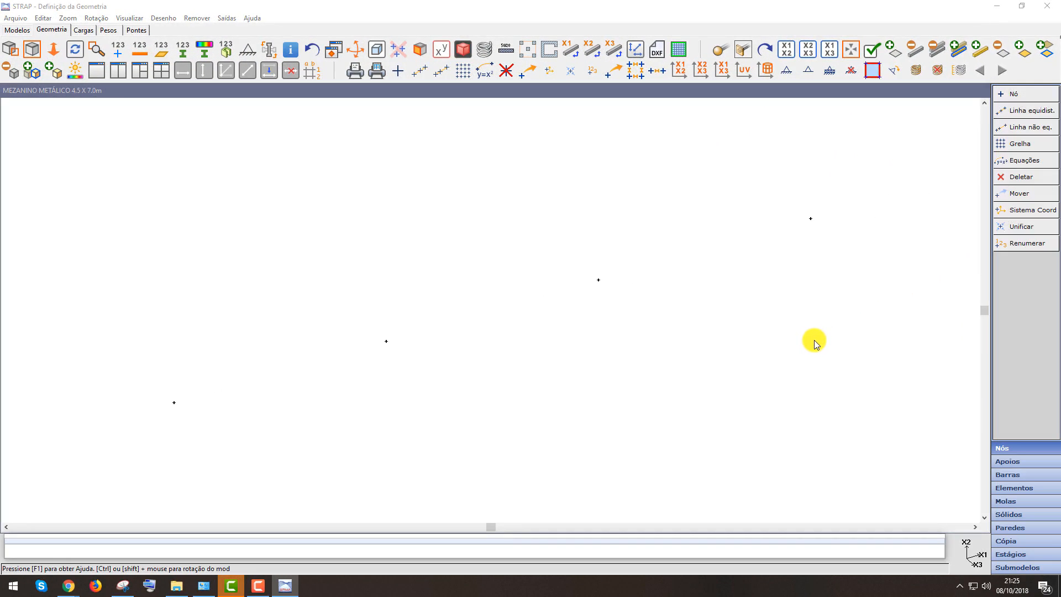
pyautogui.scroll(-1, 646, 378)
pyautogui.moveTo(645, 377); pyautogui.dragTo(592, 328, button='middle')
pyautogui.scroll(6, 680, 409)
pyautogui.scroll(1, 761, 467)
pyautogui.scroll(4, 592, 328)
pyautogui.moveTo(666, 343); pyautogui.dragTo(629, 363, button='middle')
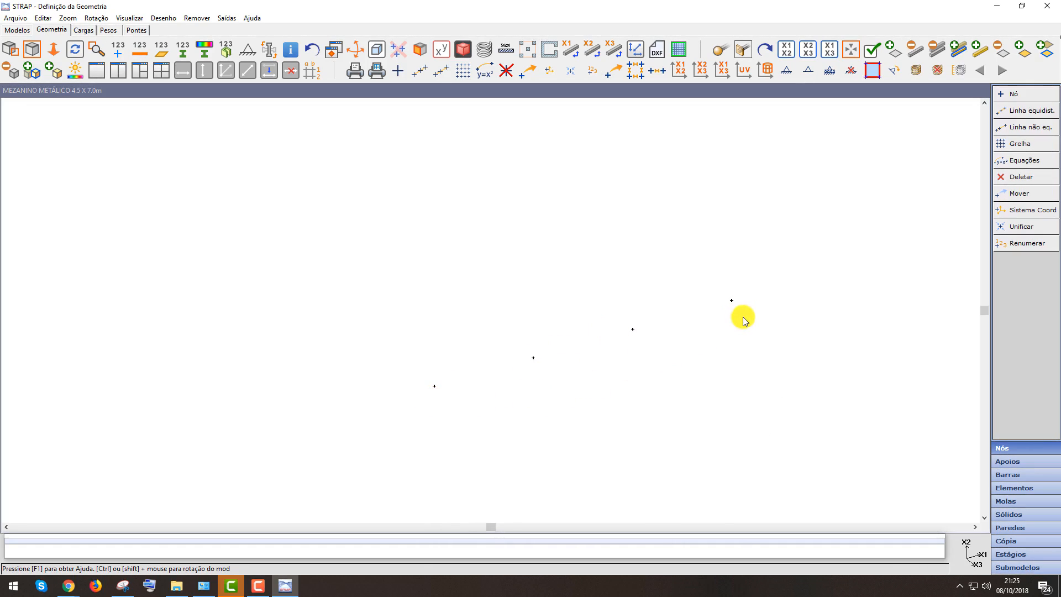
pyautogui.scroll(-5, 743, 317)
pyautogui.moveTo(690, 342); pyautogui.dragTo(706, 404, button='middle')
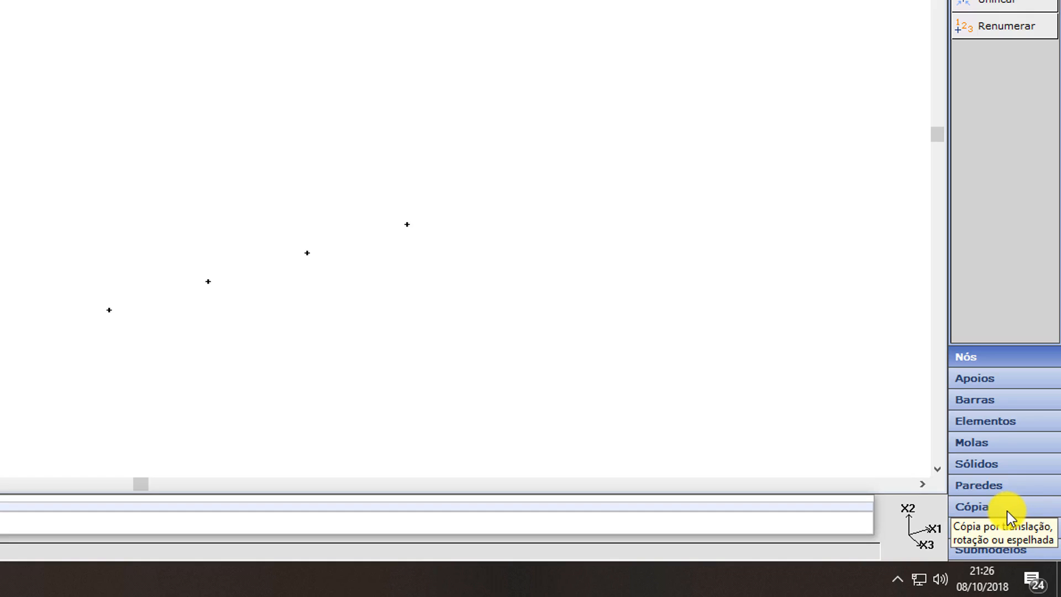
# Copy all nodes by translation, placing the reference node by coordinates at -2, with 2 copies
pyautogui.click(1007, 511)
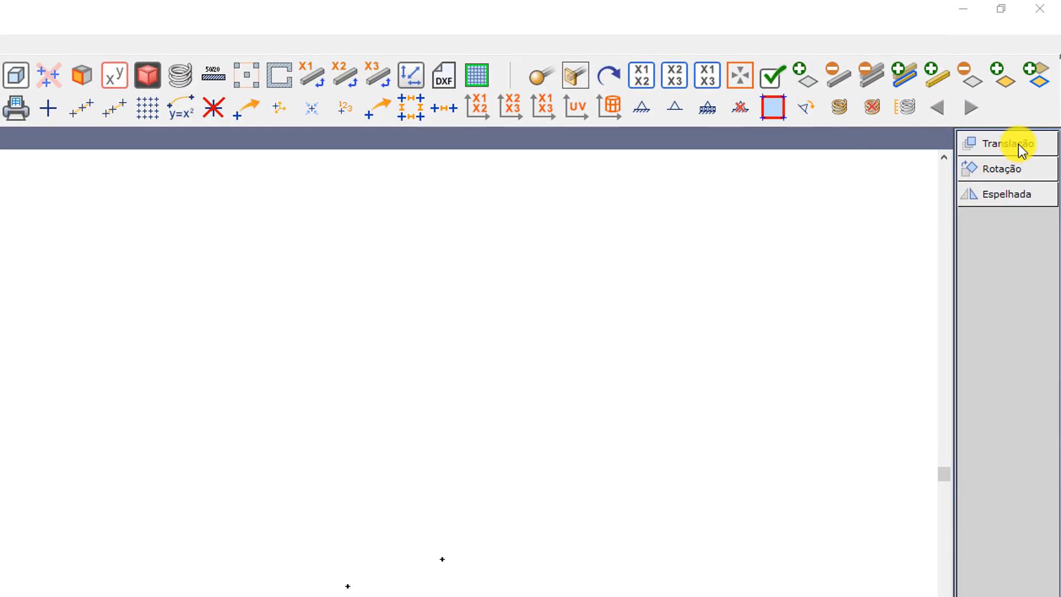
pyautogui.click(1019, 144)
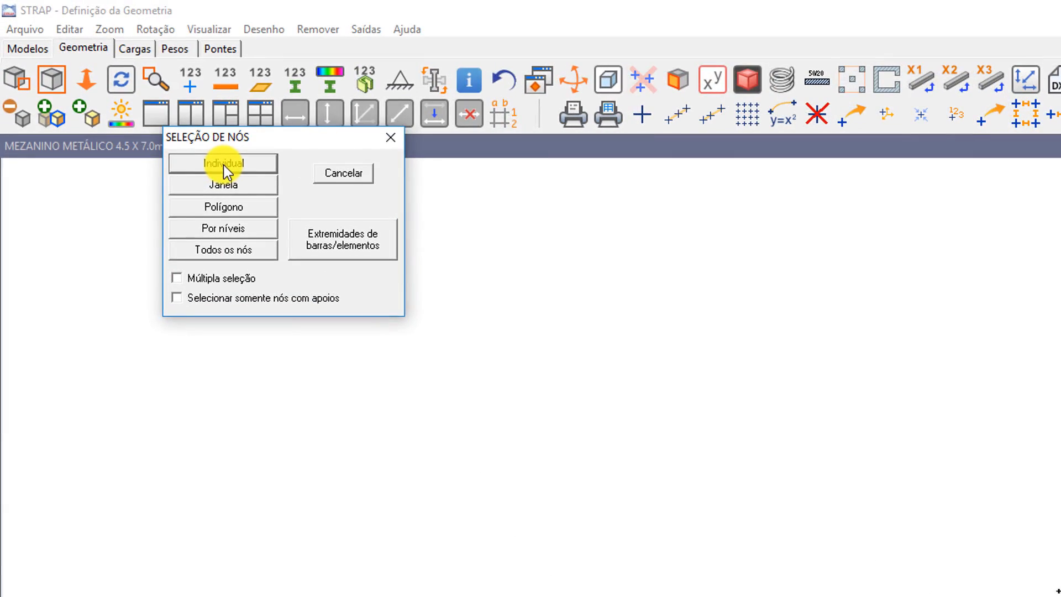
pyautogui.click(224, 250)
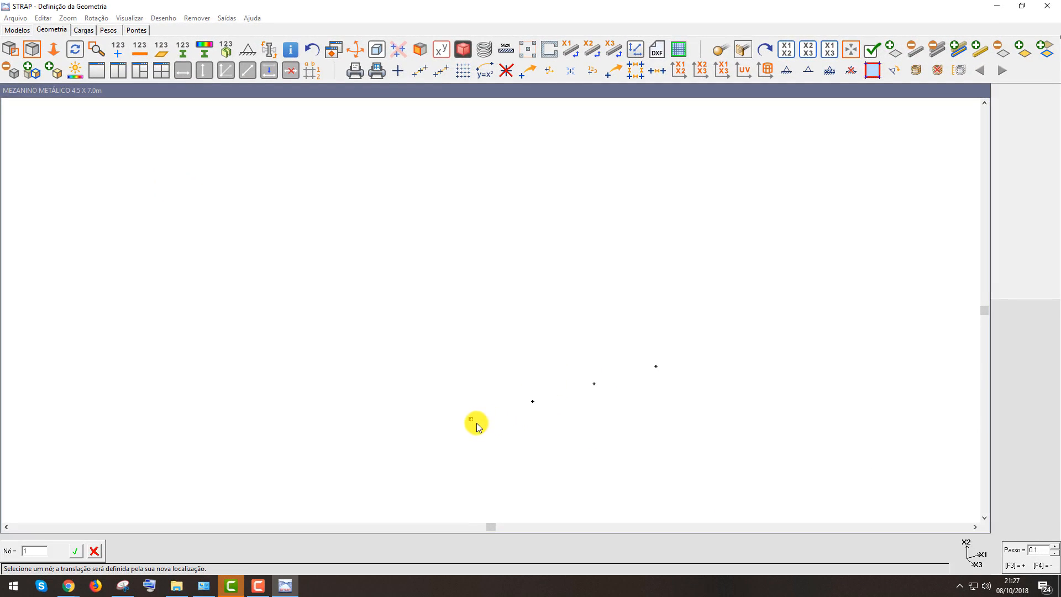
pyautogui.click(470, 424)
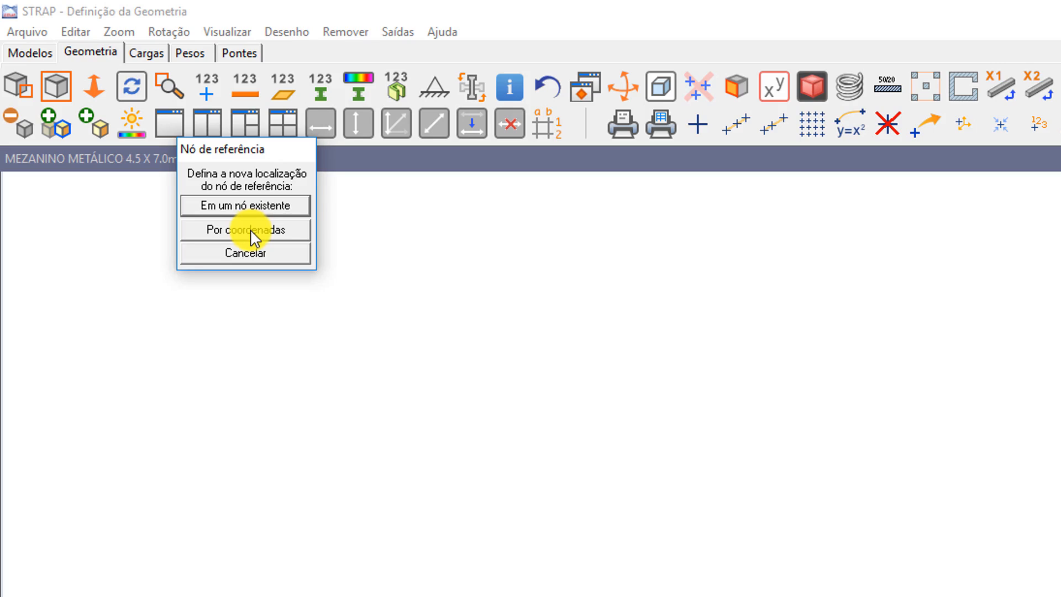
pyautogui.click(248, 230)
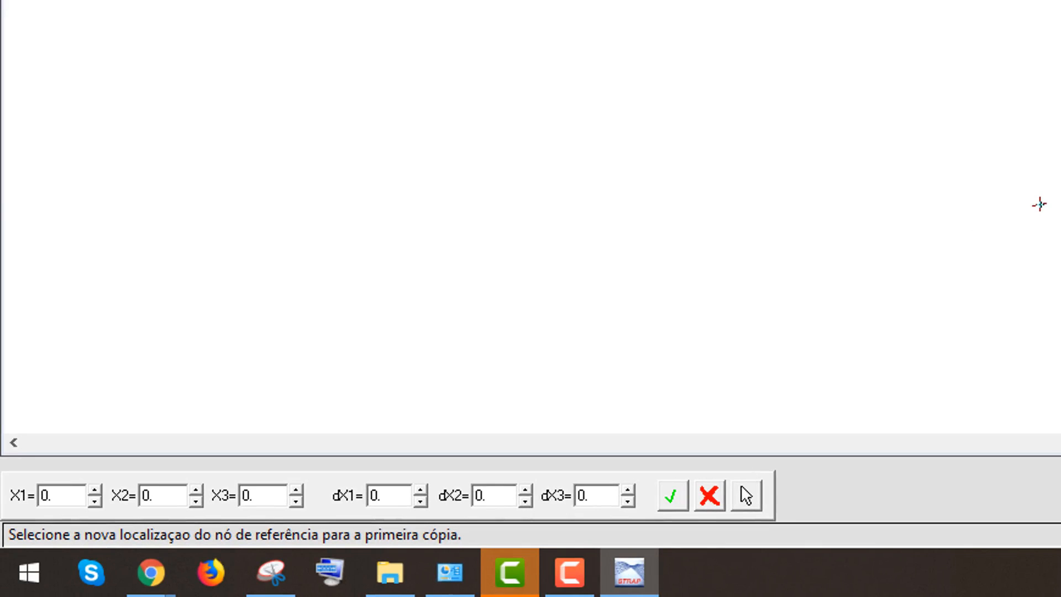
pyautogui.press('Tab')
pyautogui.write('-2')
pyautogui.press('Tab')
pyautogui.press('Tab')
pyautogui.press('Tab')
pyautogui.press('Tab')
pyautogui.press('Tab')
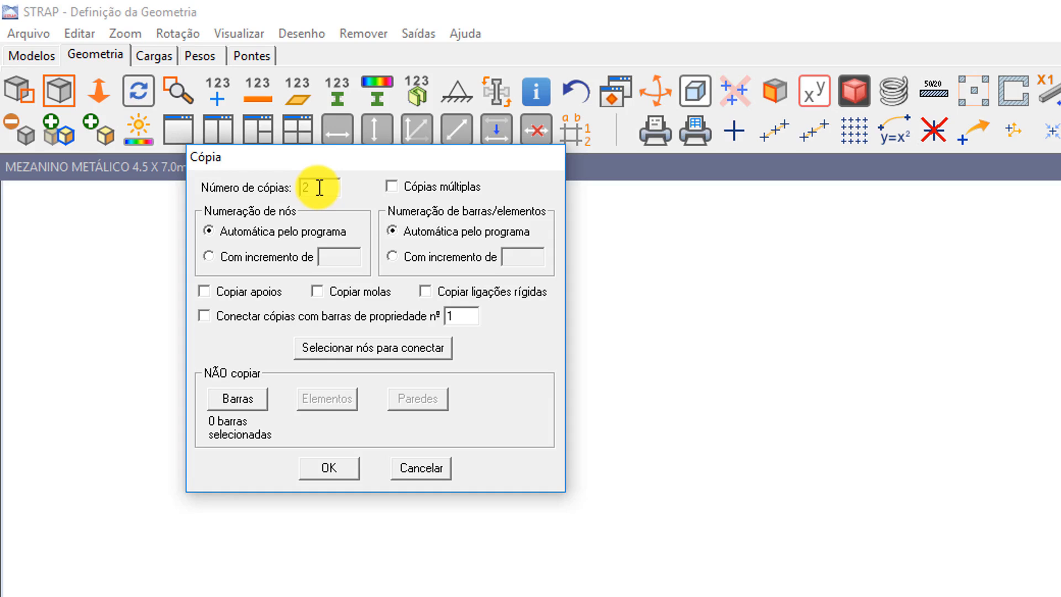
pyautogui.write('2')
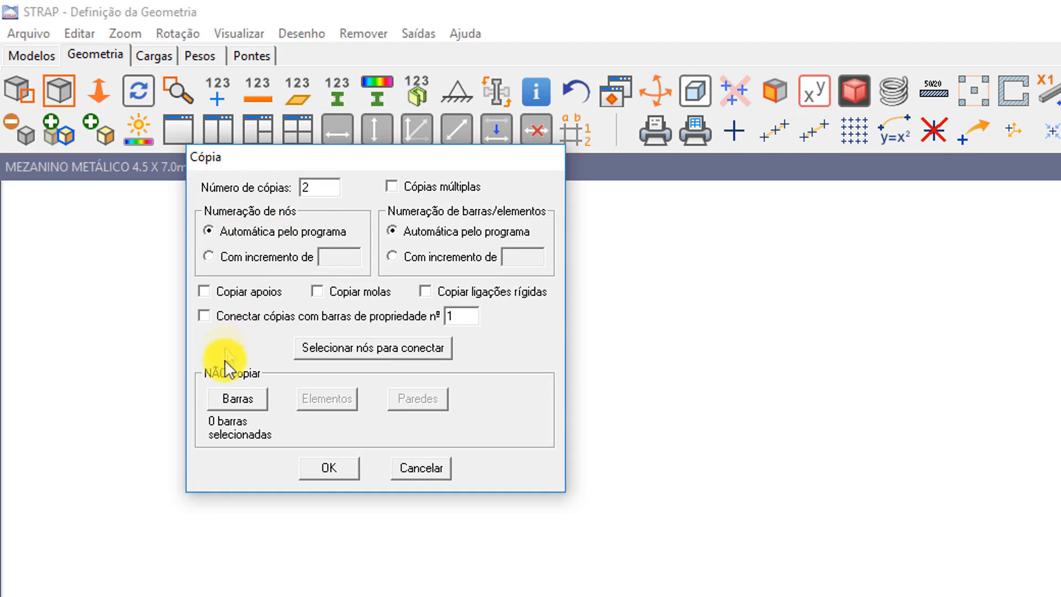
pyautogui.click(314, 469)
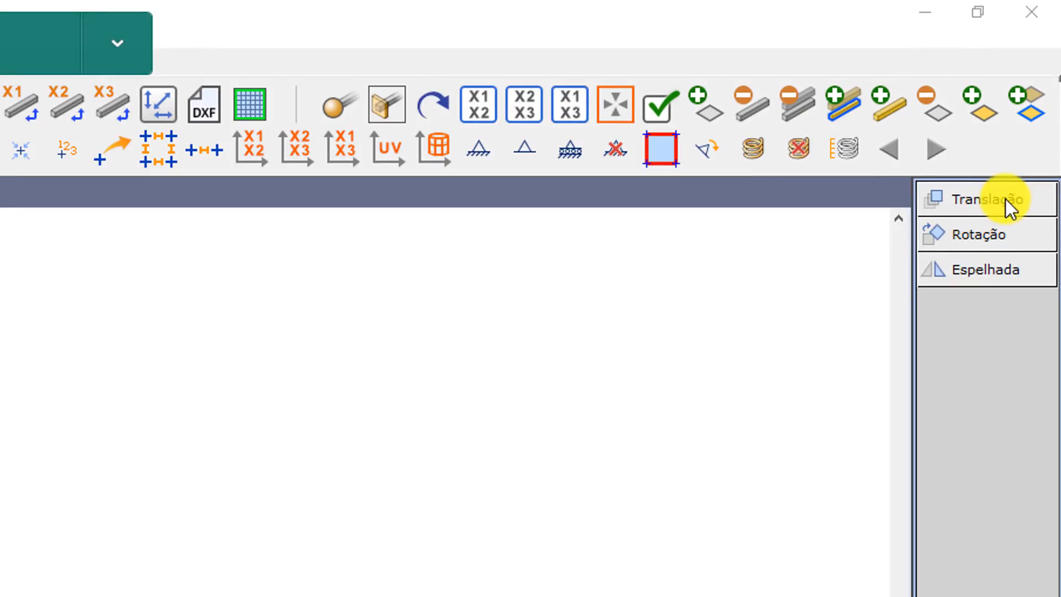
# Copy all nodes by translation, setting the reference node's new X3 coordinate to -2 and making 2 copies
pyautogui.click(1005, 200)
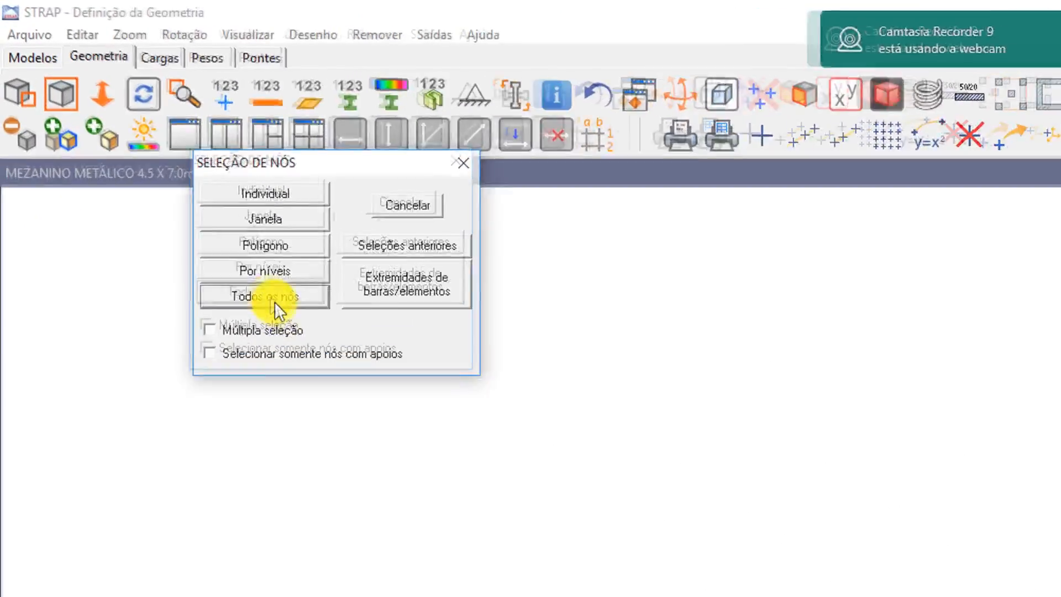
pyautogui.click(270, 297)
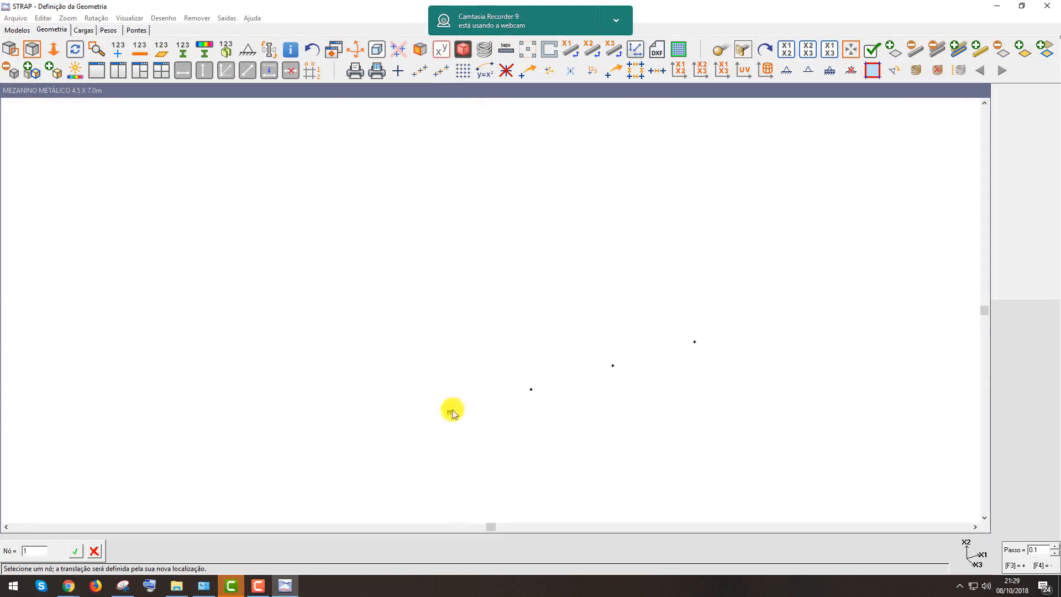
pyautogui.click(450, 414)
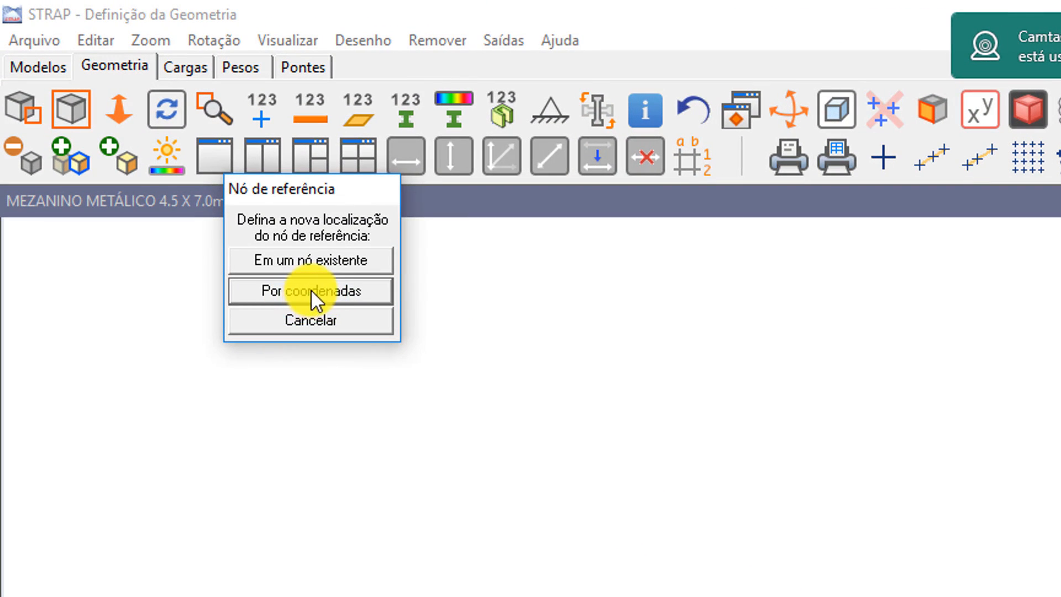
pyautogui.click(310, 289)
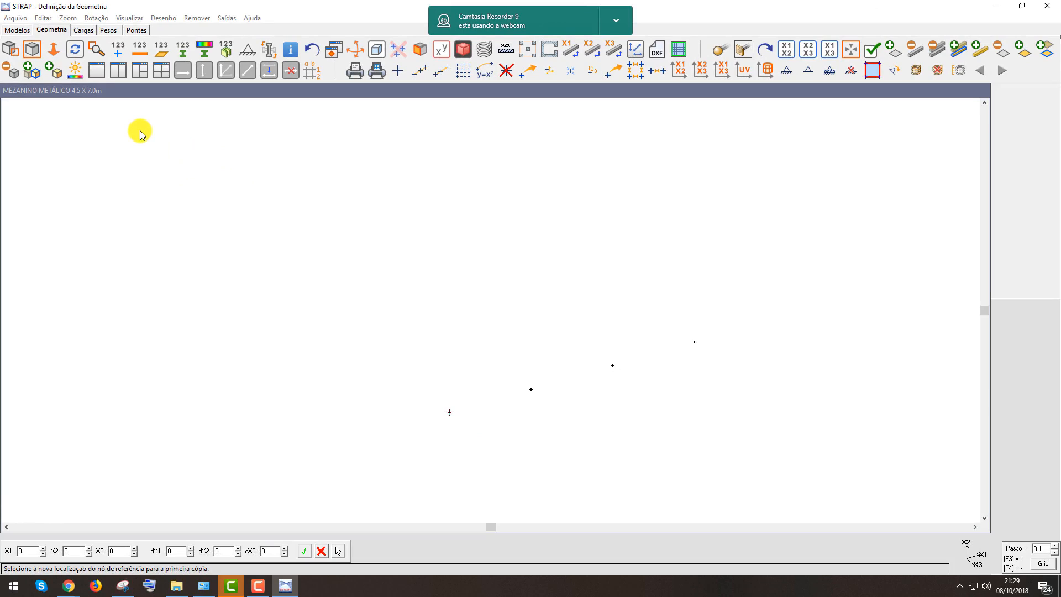
pyautogui.press('Tab')
pyautogui.press('Tab')
pyautogui.write('-2')
pyautogui.press('Tab')
pyautogui.press('Tab')
pyautogui.press('Tab')
pyautogui.press('Tab')
pyautogui.press('Return')
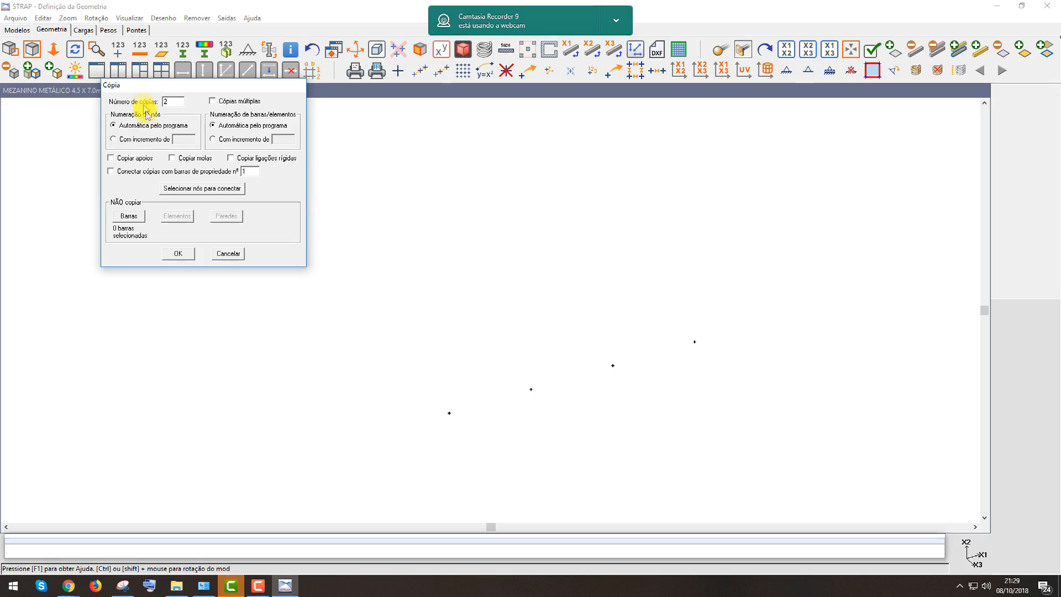
pyautogui.click(181, 256)
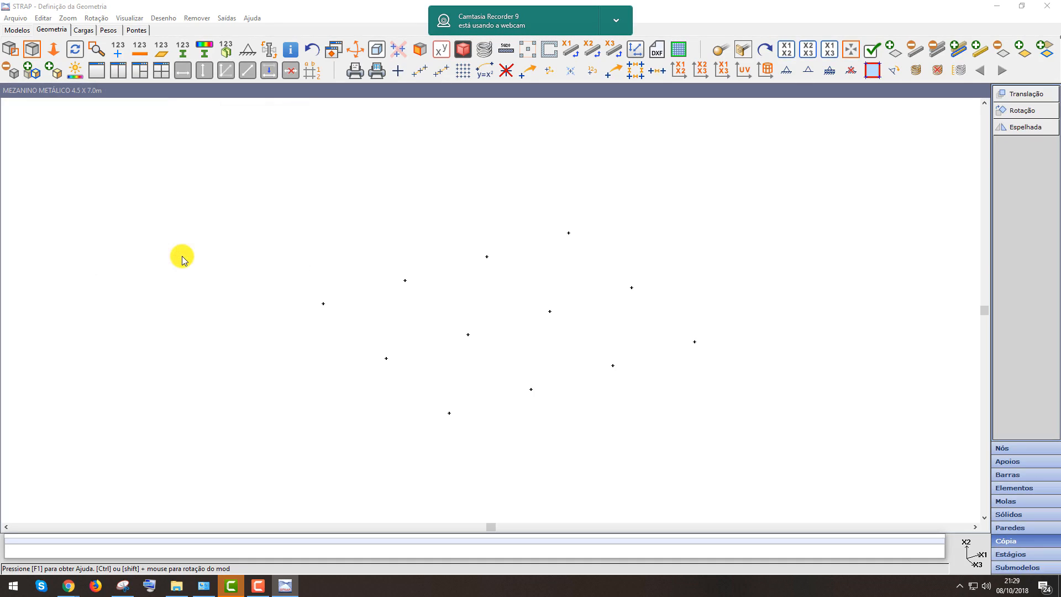
# Copy the four nodes of one end row by translation, placing the reference node at X3 = -5.5 with one copy
pyautogui.scroll(-2, 544, 308)
pyautogui.moveTo(565, 336); pyautogui.dragTo(614, 367, button='middle')
pyautogui.scroll(1, 683, 388)
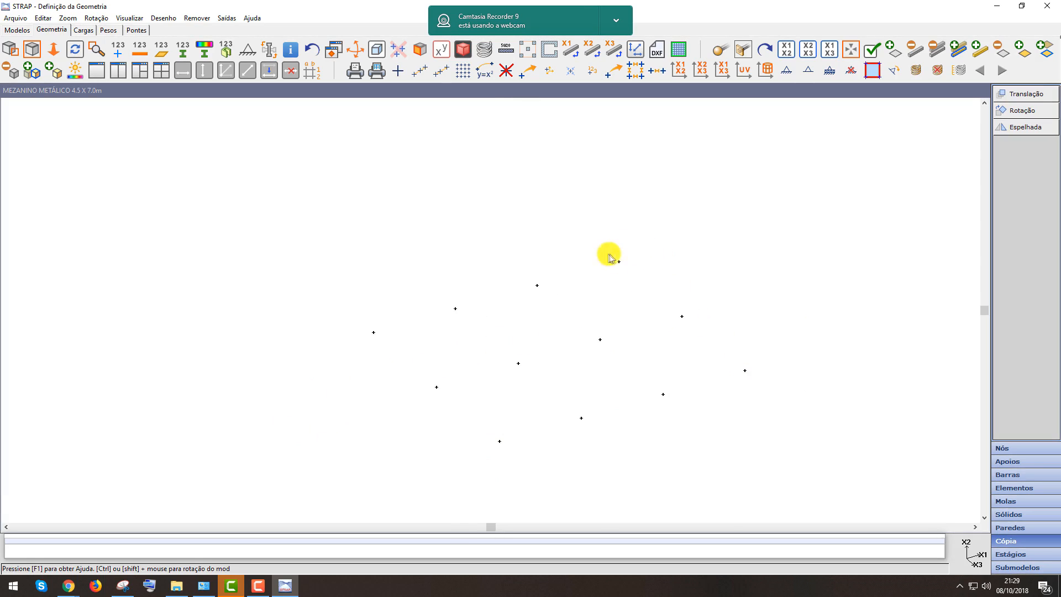
pyautogui.scroll(-1, 599, 268)
pyautogui.moveTo(612, 314); pyautogui.dragTo(627, 318, button='middle')
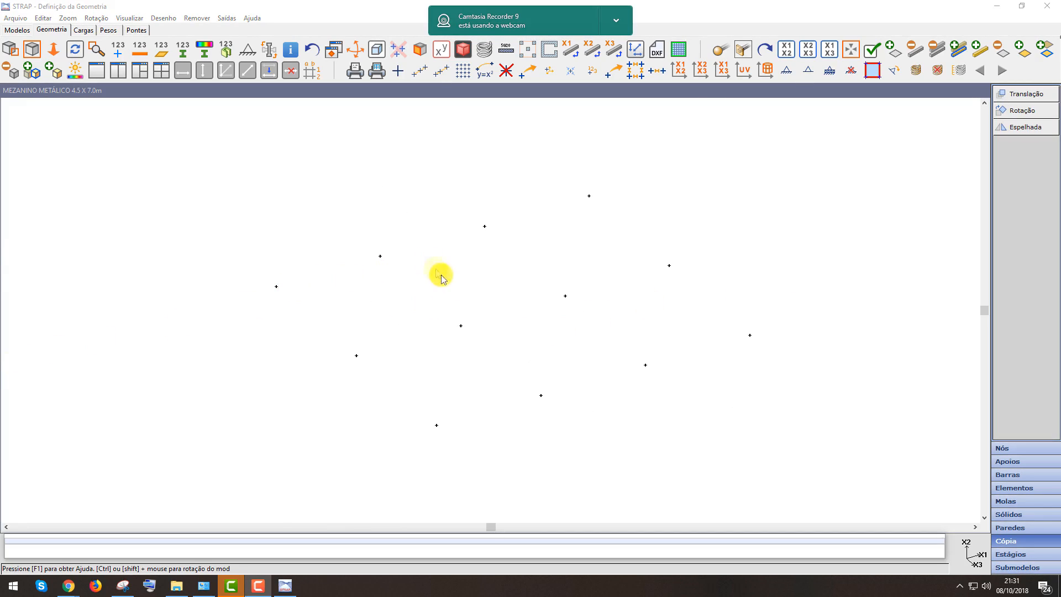
pyautogui.scroll(-1, 337, 304)
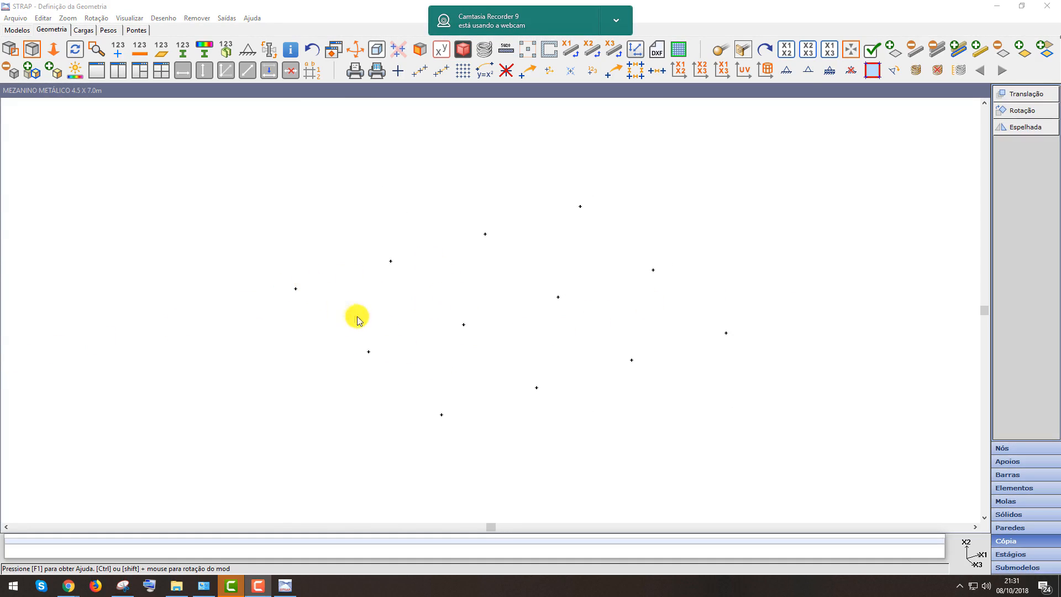
pyautogui.scroll(-3, 387, 315)
pyautogui.scroll(2, 434, 380)
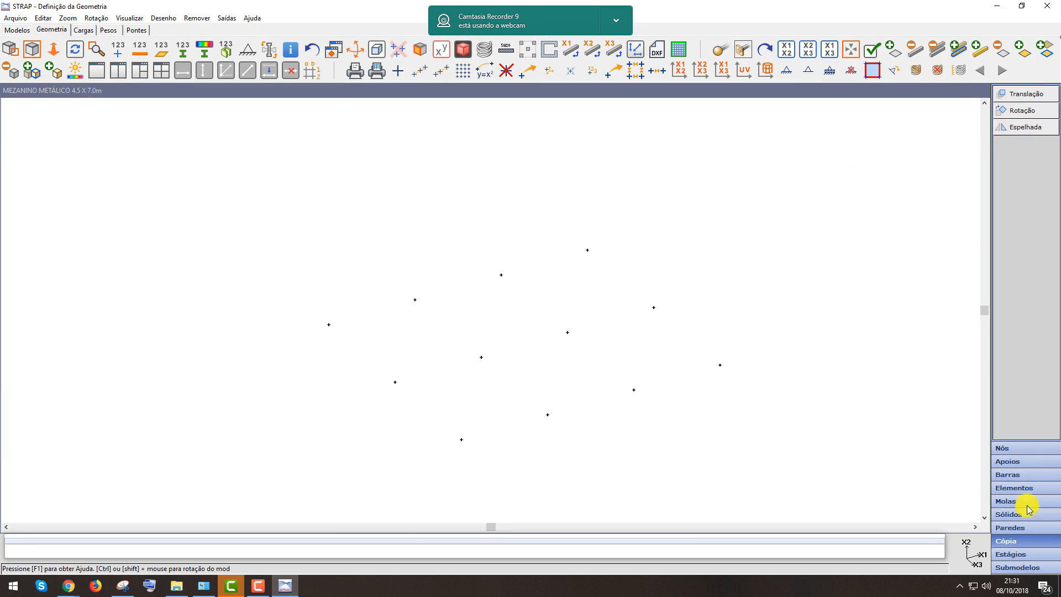
pyautogui.click(1030, 95)
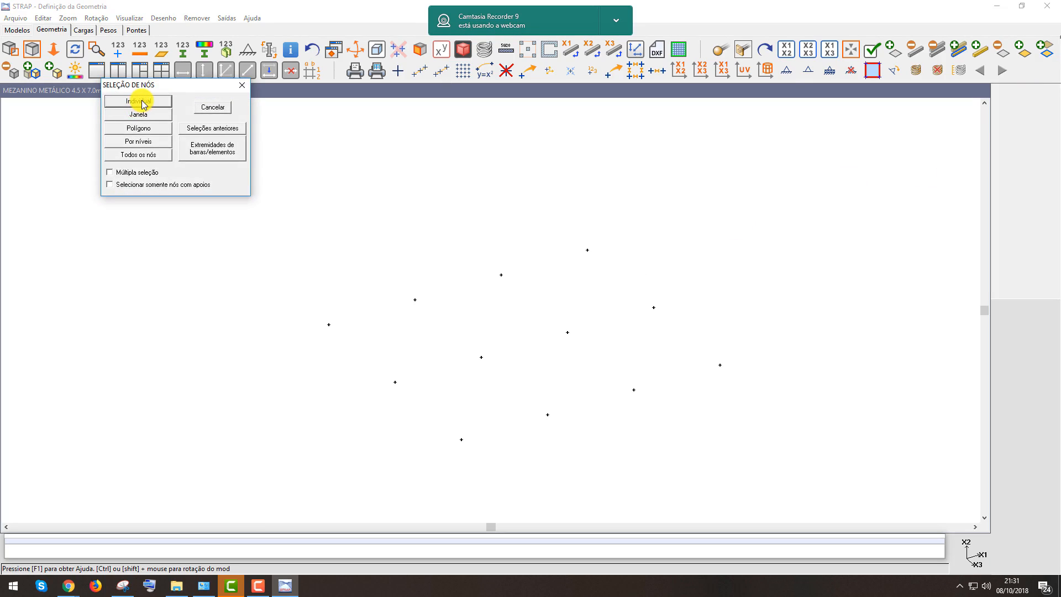
pyautogui.click(139, 101)
pyautogui.click(329, 325)
pyautogui.click(415, 300)
pyautogui.click(501, 275)
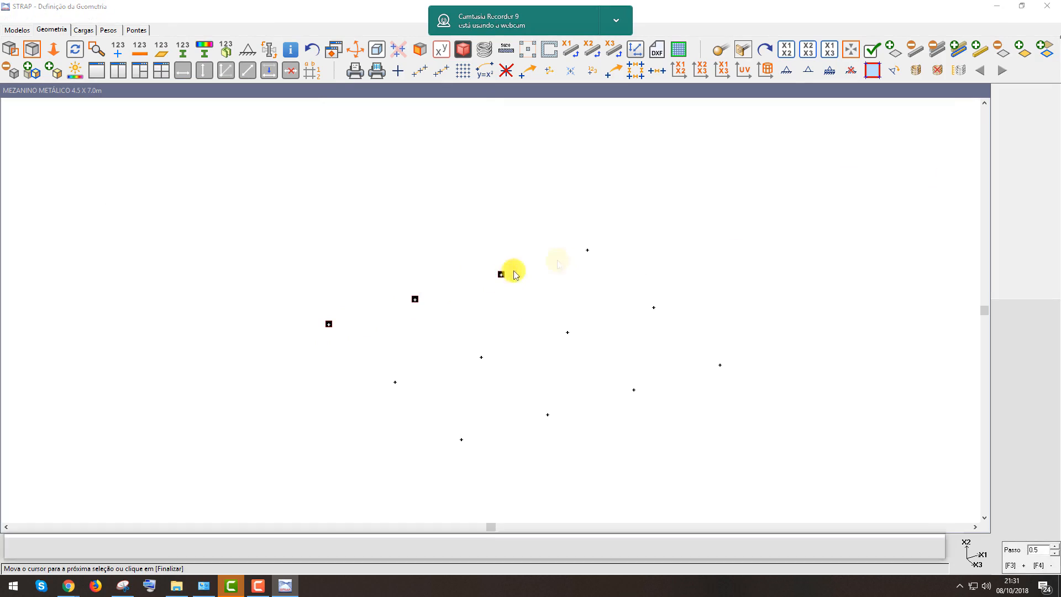
pyautogui.doubleClick(588, 250)
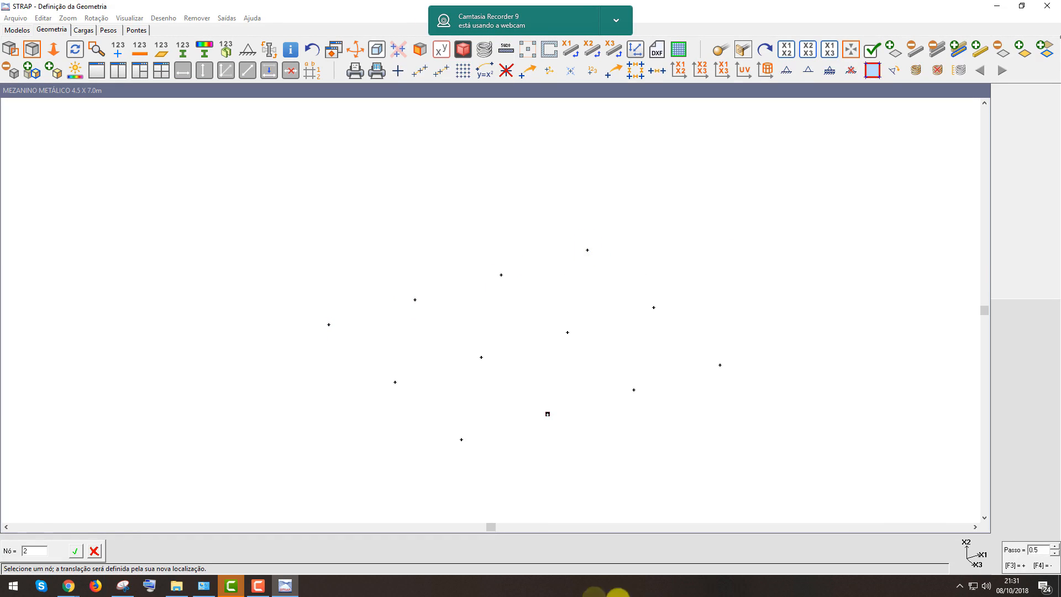
pyautogui.click(330, 325)
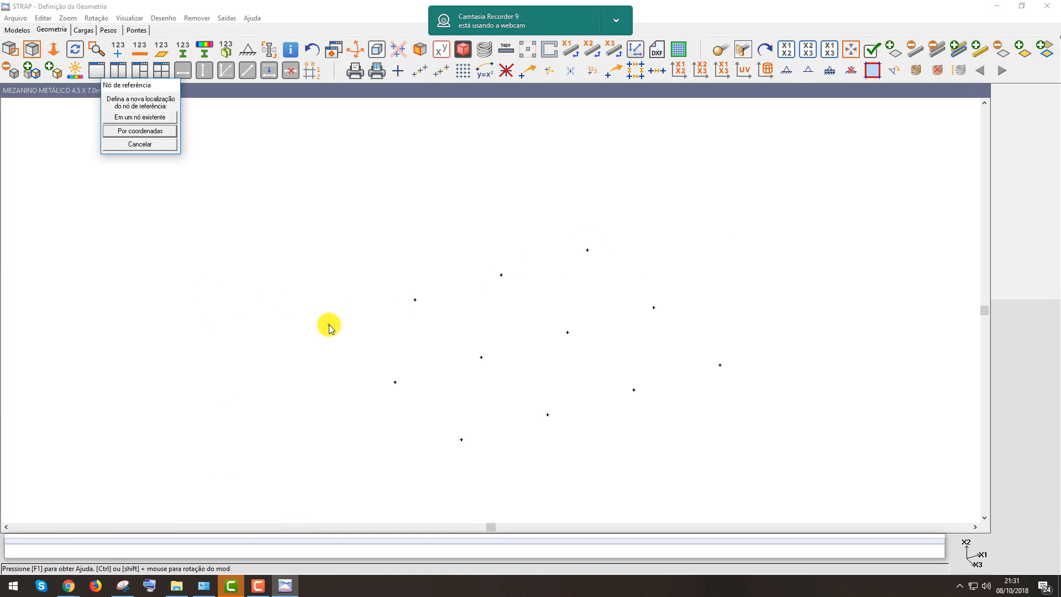
pyautogui.click(142, 133)
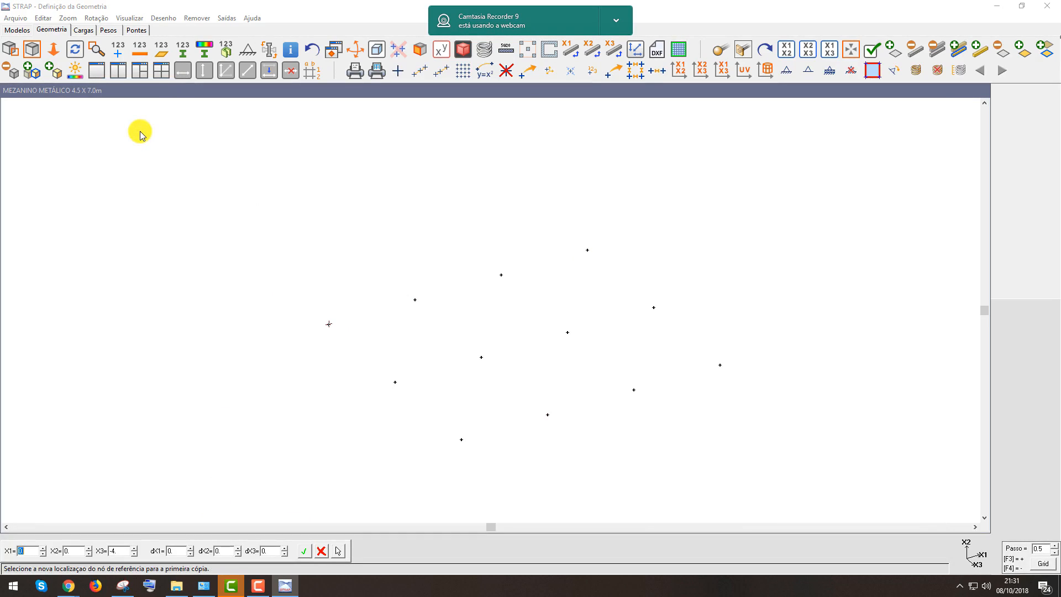
pyautogui.press('Tab')
pyautogui.press('Tab')
pyautogui.write('-5.5')
pyautogui.press('Tab')
pyautogui.press('Tab')
pyautogui.press('Tab')
pyautogui.press('Tab')
pyautogui.press('Return')
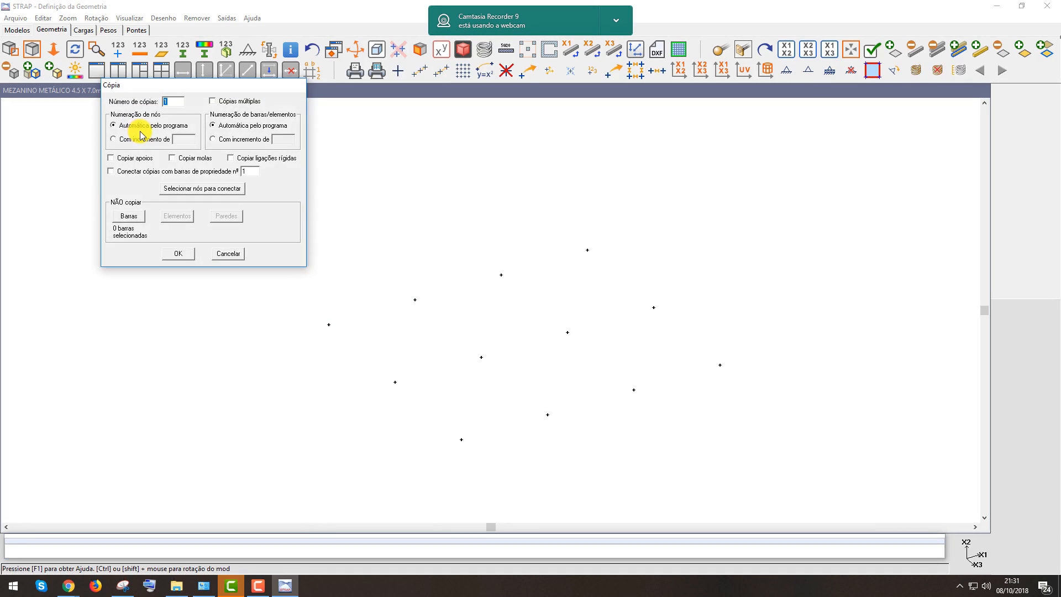
pyautogui.click(178, 253)
# Copy the selected end-row nodes by translation, placing the reference node at X3 = -7 with one copy
pyautogui.scroll(-2, 562, 243)
pyautogui.moveTo(562, 262); pyautogui.dragTo(675, 310, button='middle')
pyautogui.scroll(2, 555, 328)
pyautogui.moveTo(554, 311); pyautogui.dragTo(558, 251, button='middle')
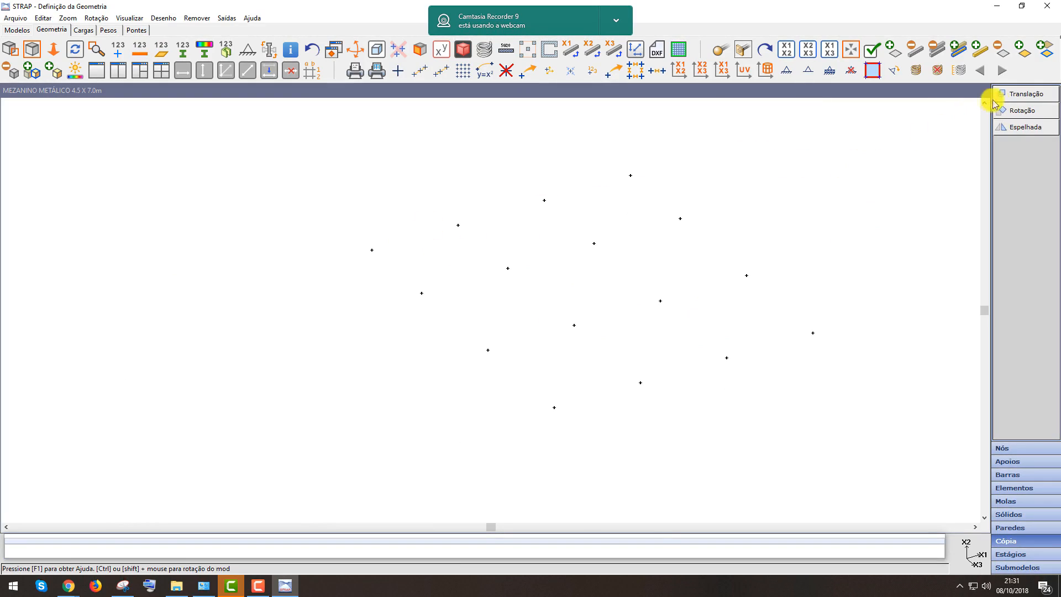
pyautogui.click(1026, 95)
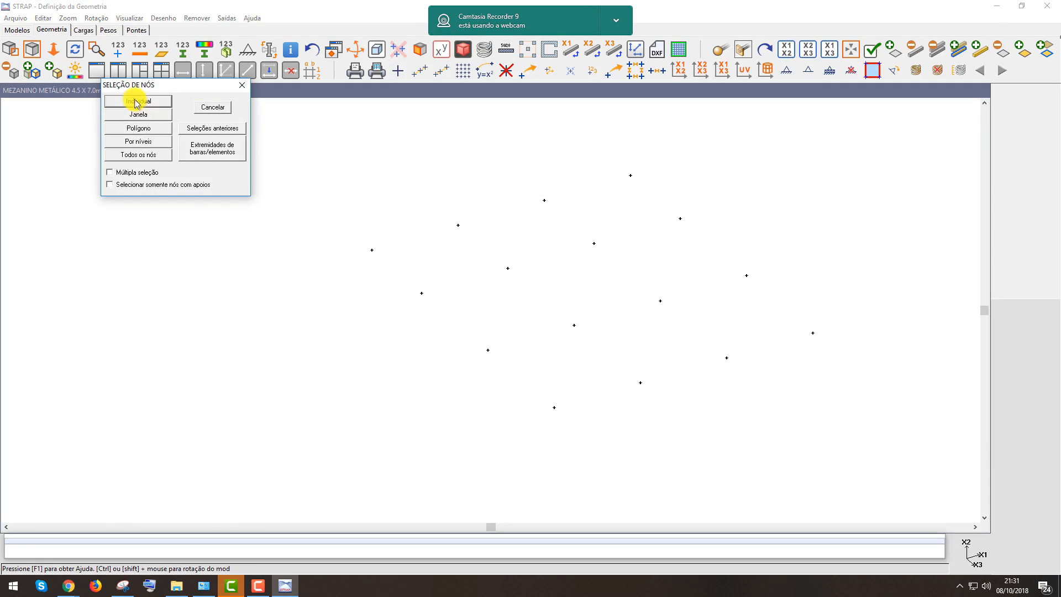
pyautogui.click(135, 101)
pyautogui.click(397, 267)
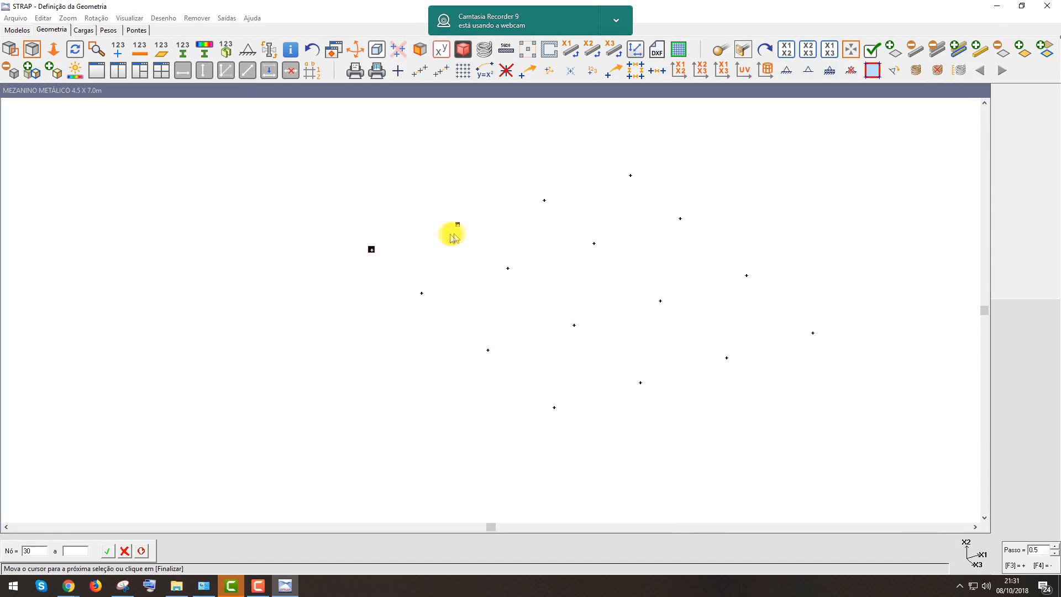
pyautogui.click(631, 175)
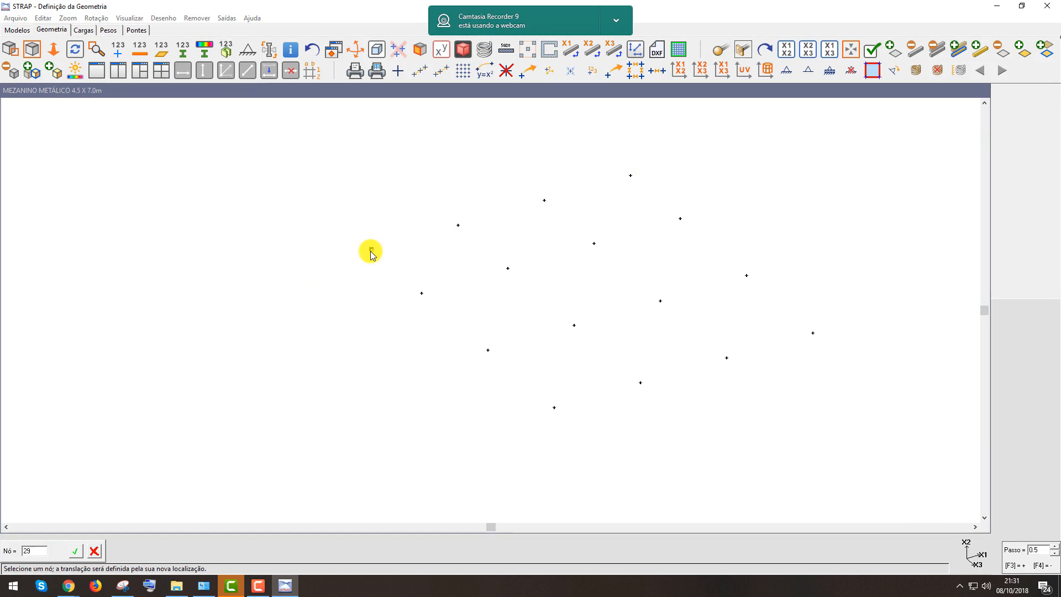
pyautogui.click(370, 250)
pyautogui.click(142, 135)
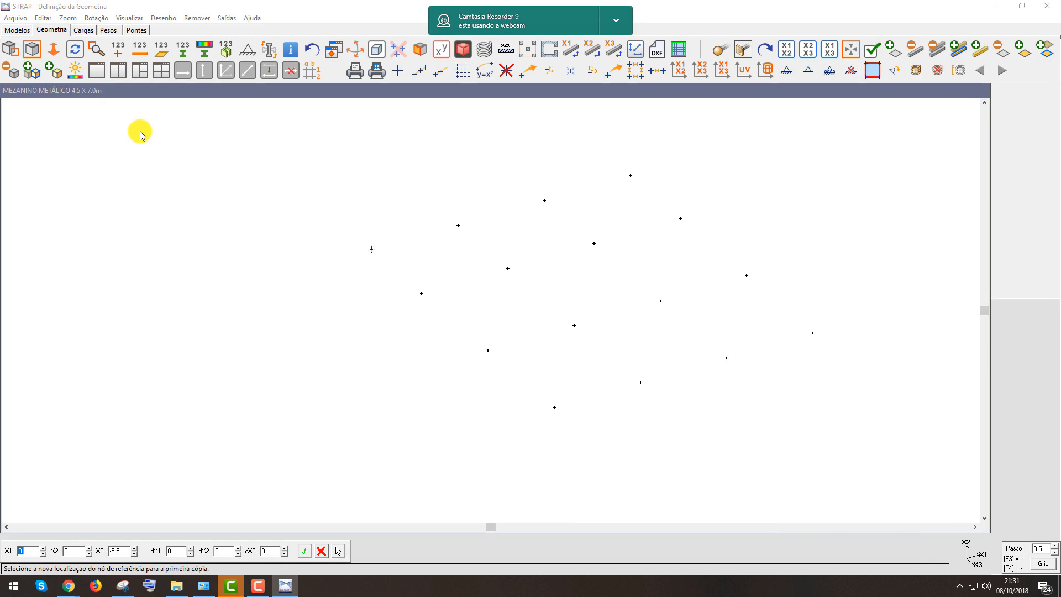
pyautogui.press('Tab')
pyautogui.press('Tab')
pyautogui.write('7')
pyautogui.press('BackSpace')
pyautogui.write('-7')
pyautogui.press('Tab')
pyautogui.press('Tab')
pyautogui.press('Tab')
pyautogui.press('Tab')
pyautogui.press('Return')
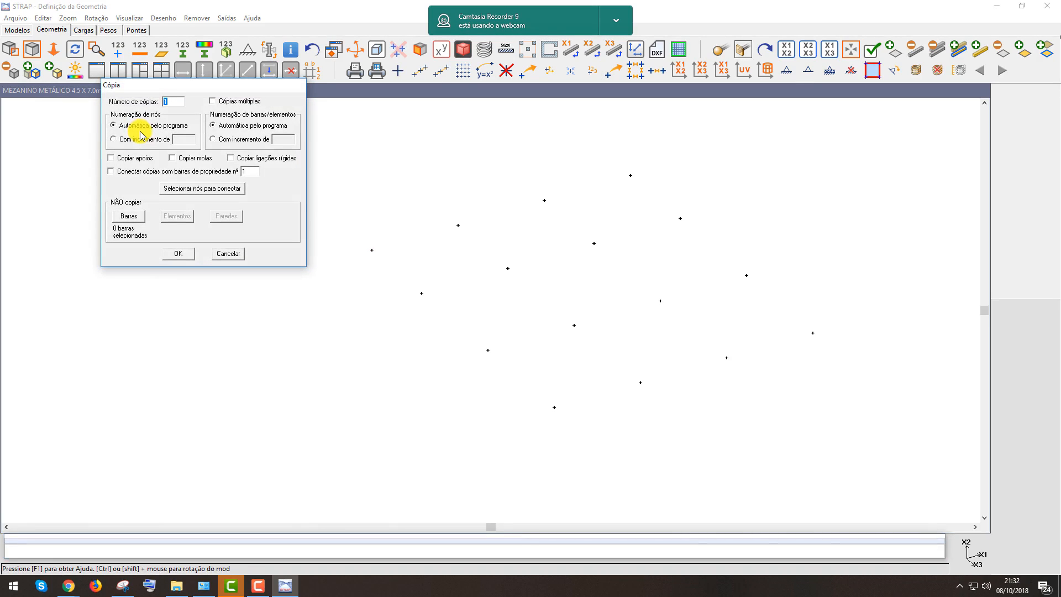
pyautogui.click(177, 253)
# Copy the four corner nodes by translation upward, placing the reference node at X2 = 3.5 with one copy
pyautogui.scroll(-6, 596, 353)
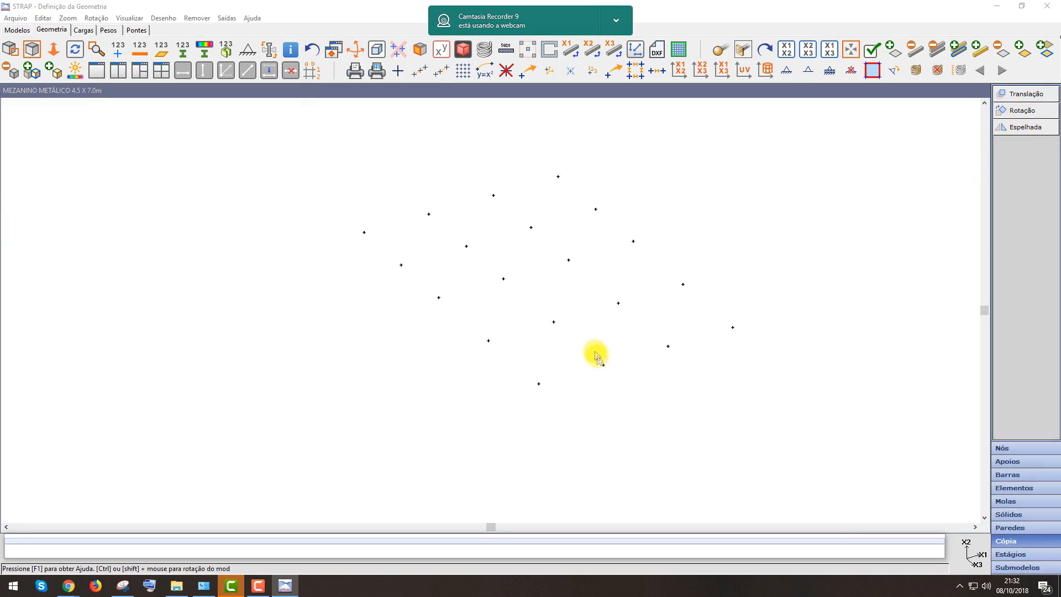
pyautogui.moveTo(633, 282); pyautogui.dragTo(535, 291, button='middle')
pyautogui.scroll(1, 634, 277)
pyautogui.moveTo(635, 276); pyautogui.dragTo(682, 306, button='middle')
pyautogui.scroll(3, 682, 308)
pyautogui.scroll(-1, 697, 324)
pyautogui.moveTo(703, 377); pyautogui.dragTo(685, 317, button='middle')
pyautogui.scroll(-1, 684, 319)
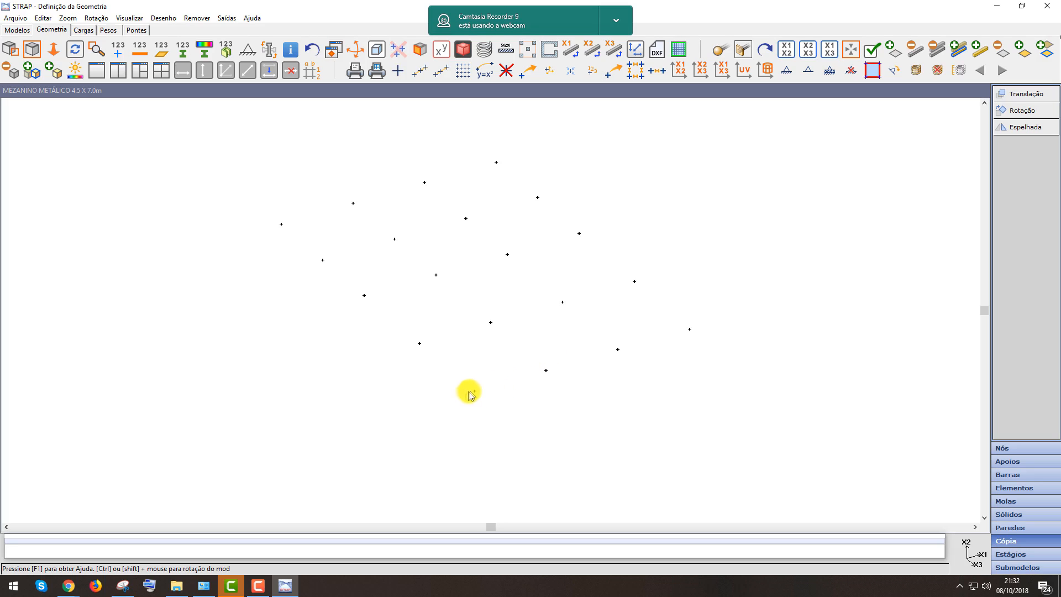
pyautogui.scroll(-3, 469, 395)
pyautogui.click(1028, 95)
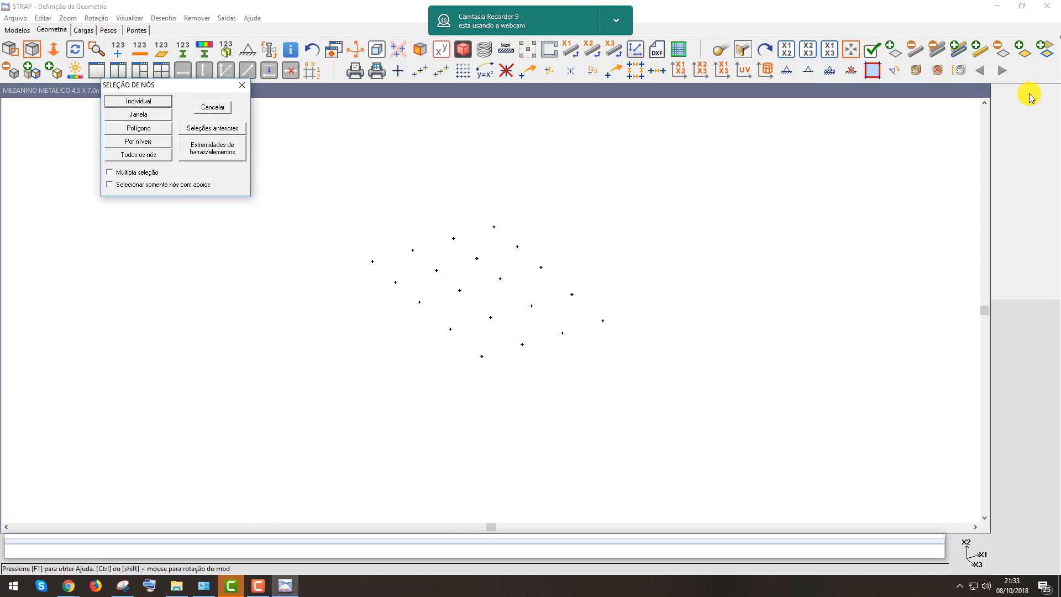
pyautogui.click(138, 102)
pyautogui.click(481, 355)
pyautogui.click(603, 321)
pyautogui.click(493, 226)
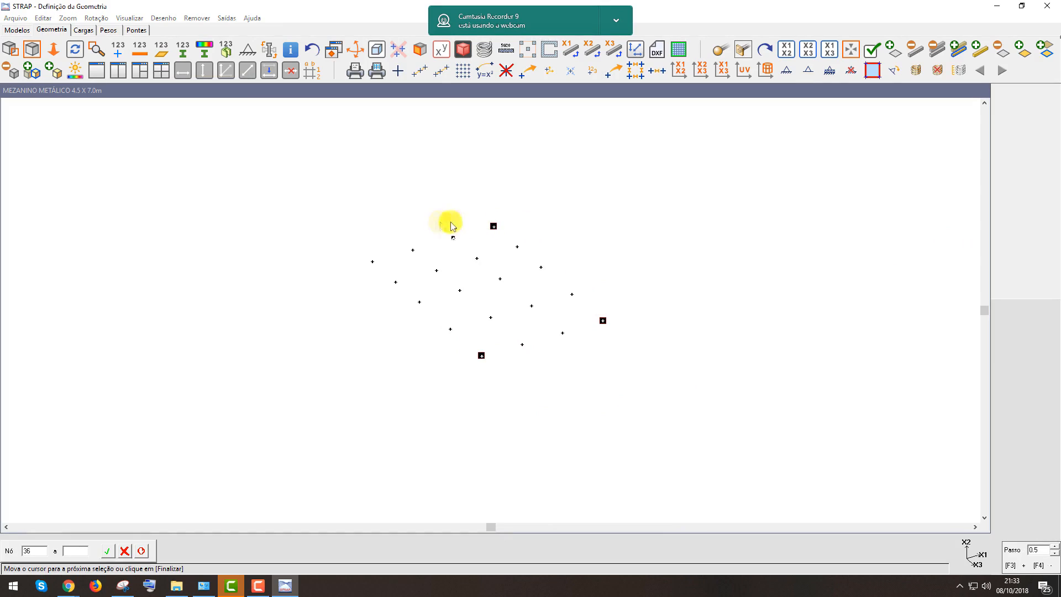
pyautogui.click(373, 262)
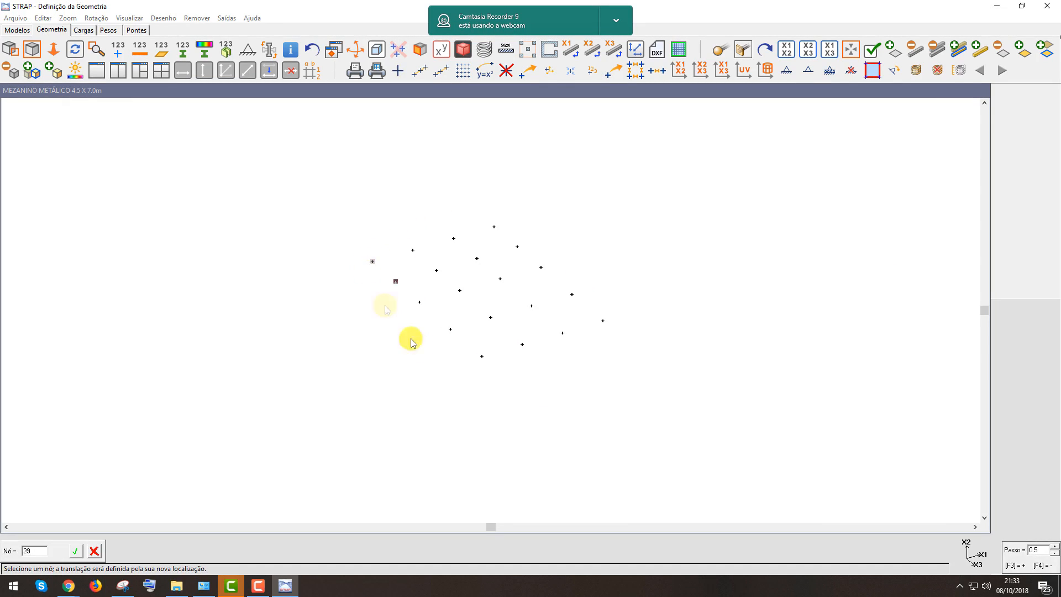
pyautogui.click(482, 356)
pyautogui.click(139, 131)
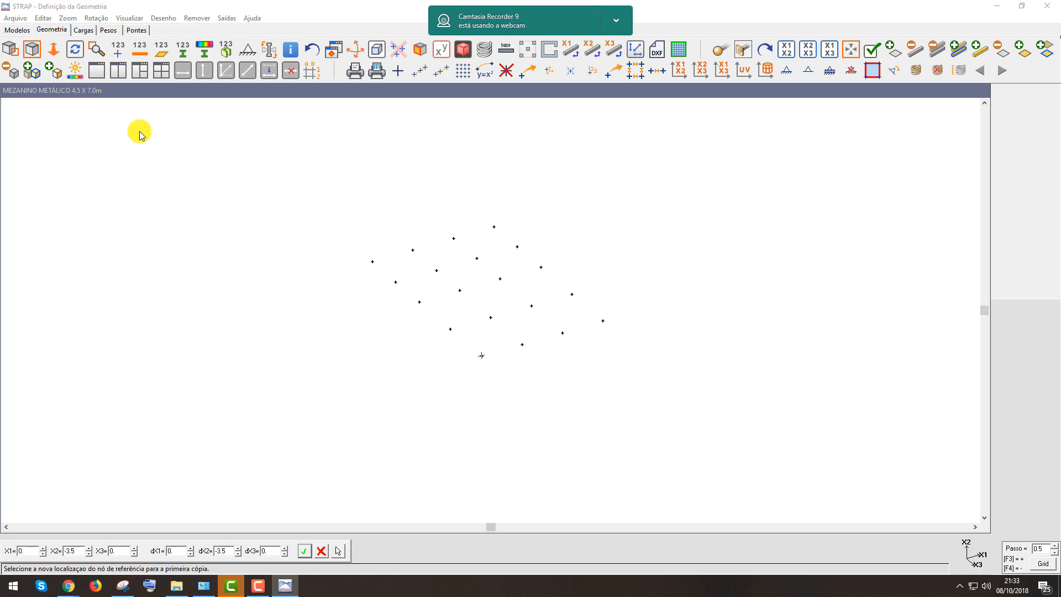
pyautogui.click(304, 551)
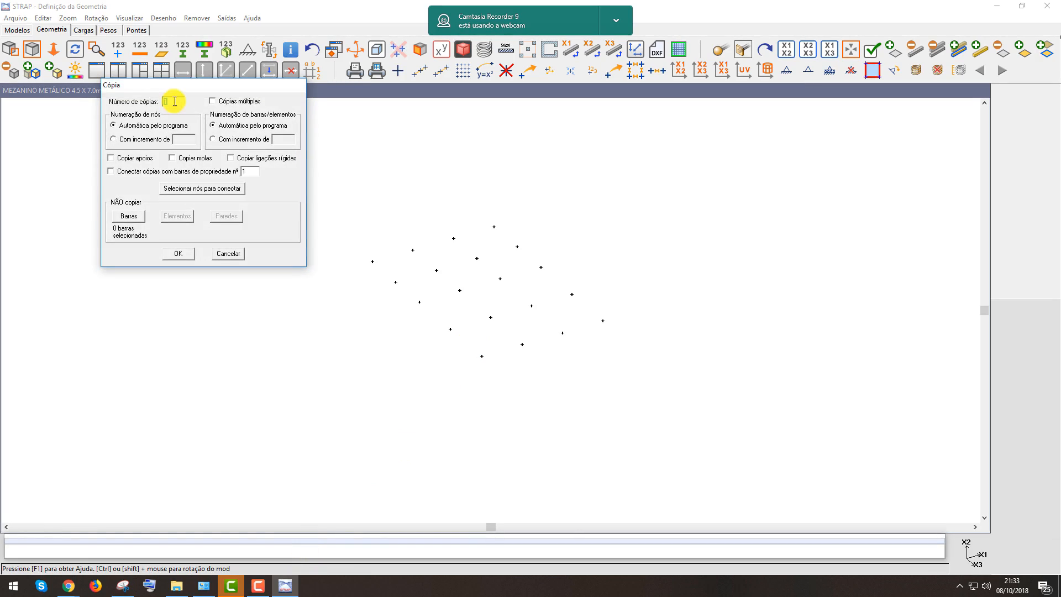
pyautogui.click(177, 254)
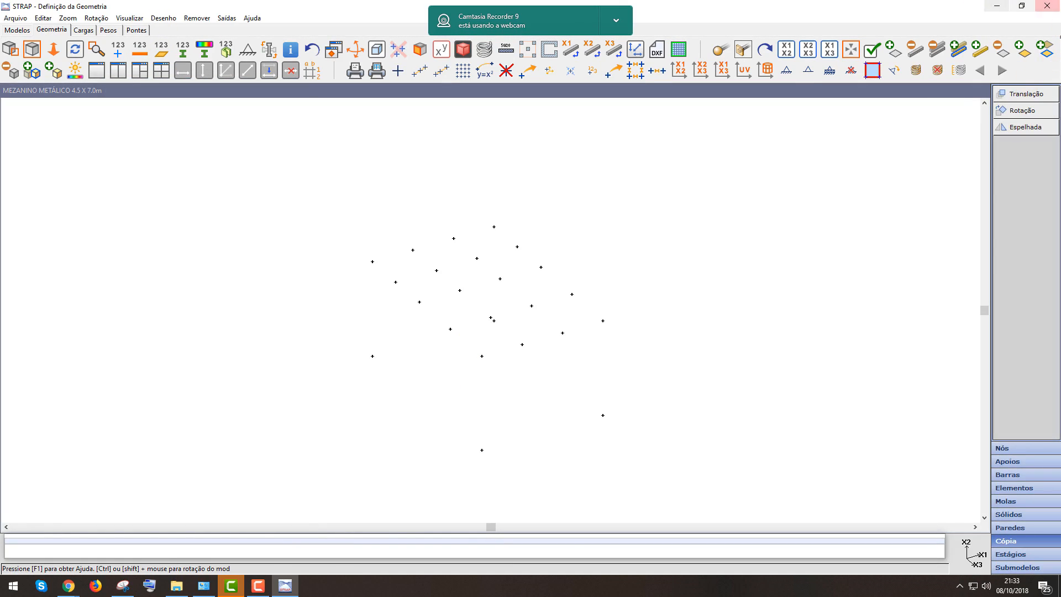
# Open the bar properties and define property 1 as a W 250x17.9 steel profile with the minor-axis orientation
pyautogui.middleClick(688, 388)
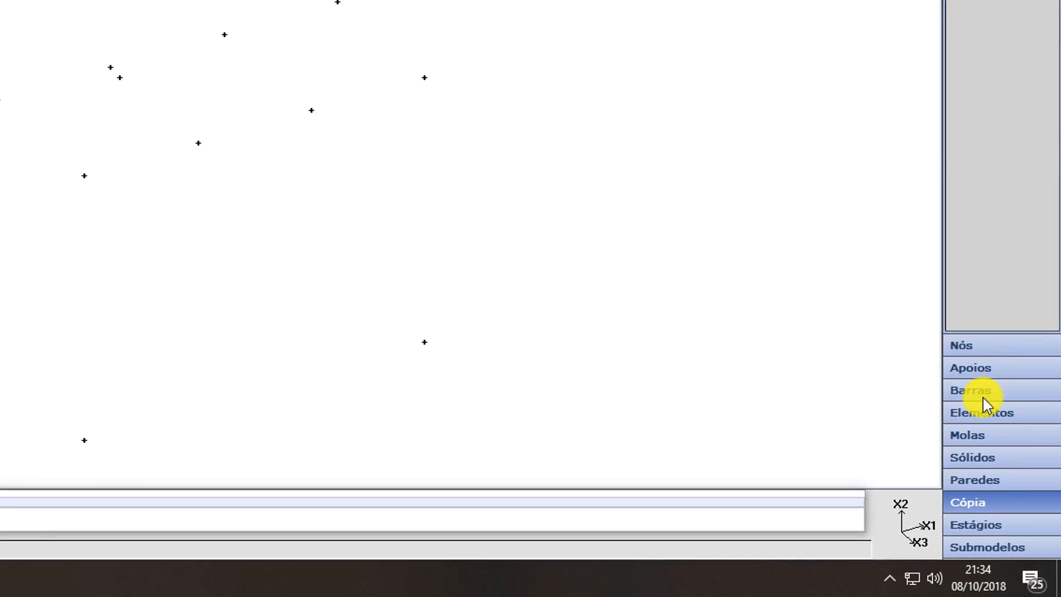
pyautogui.click(987, 394)
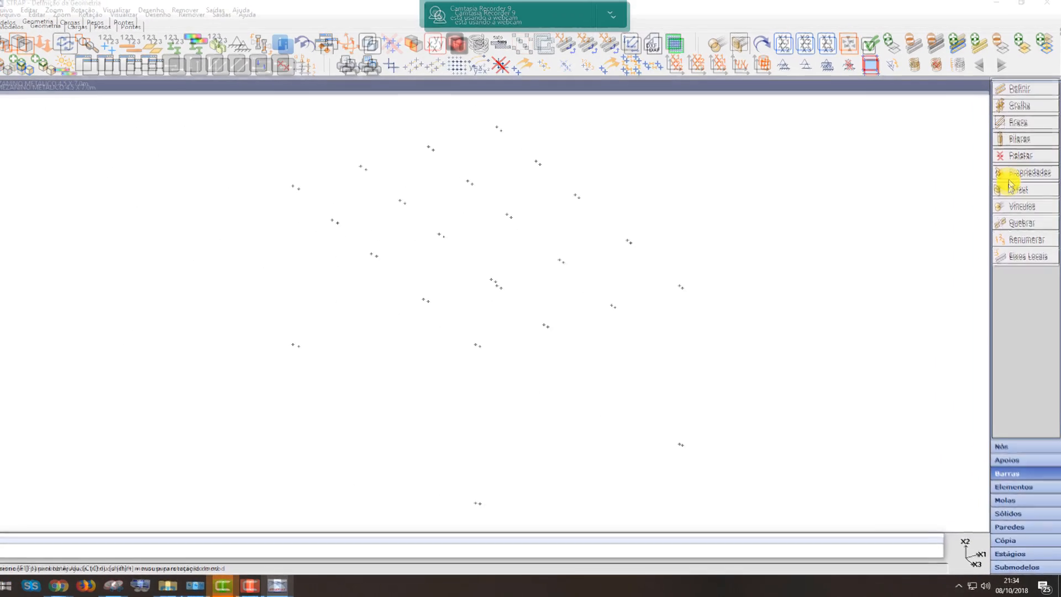
pyautogui.click(1022, 223)
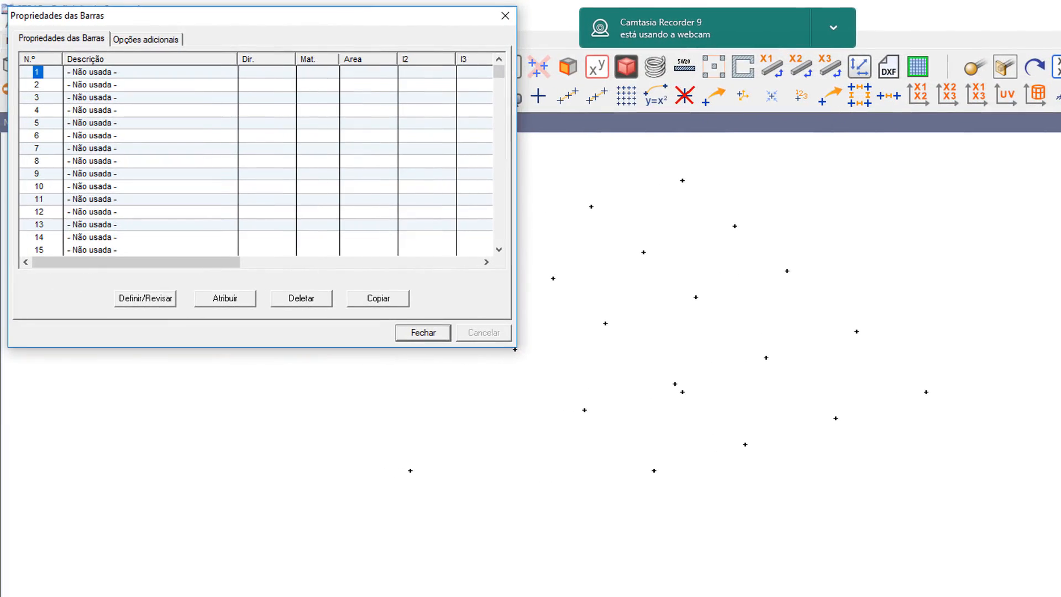
pyautogui.moveTo(208, 19); pyautogui.dragTo(215, 21)
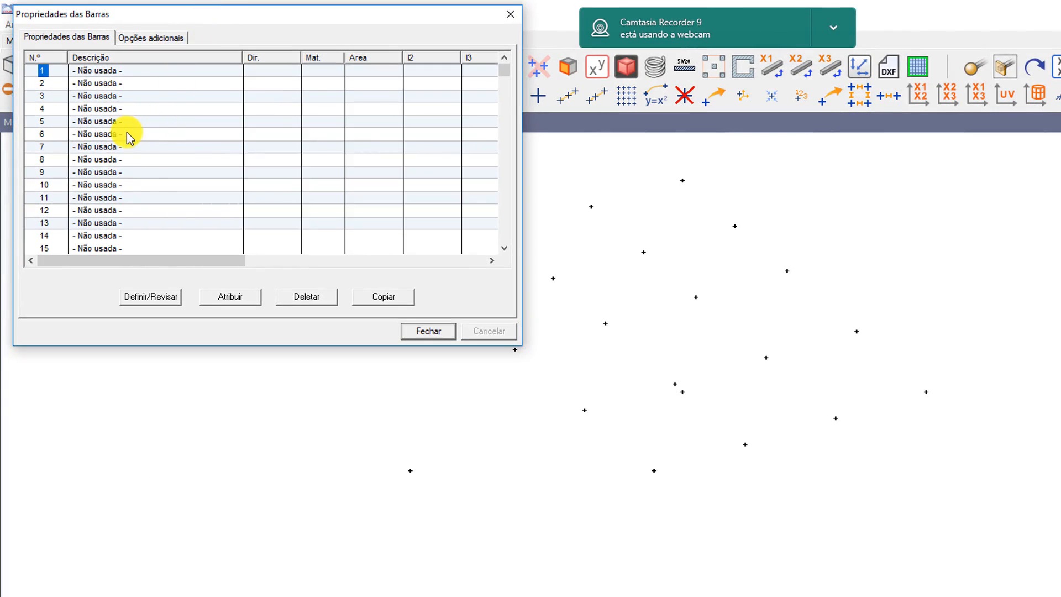
pyautogui.click(155, 301)
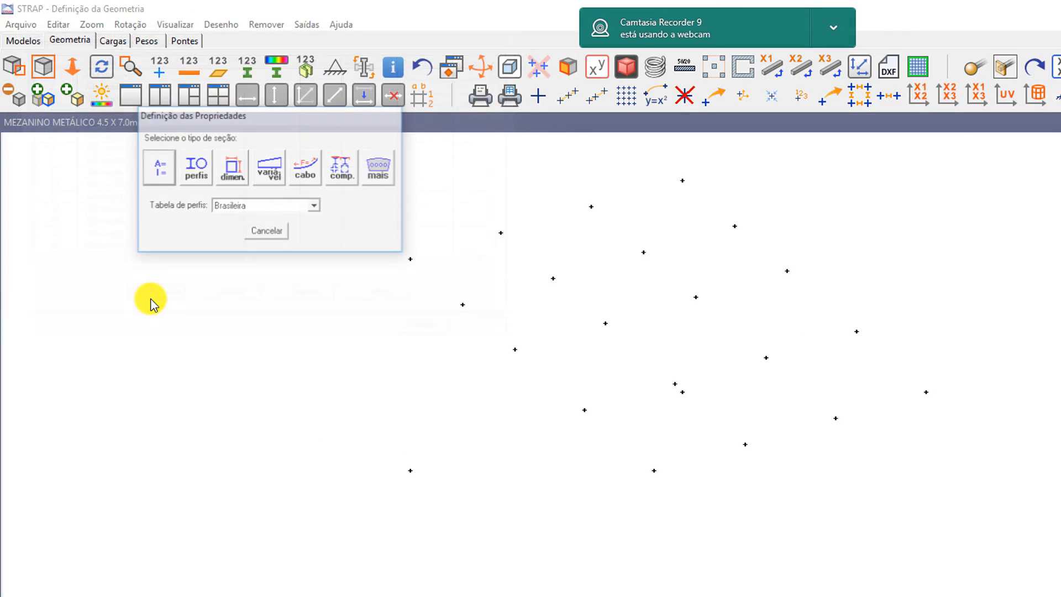
pyautogui.click(194, 168)
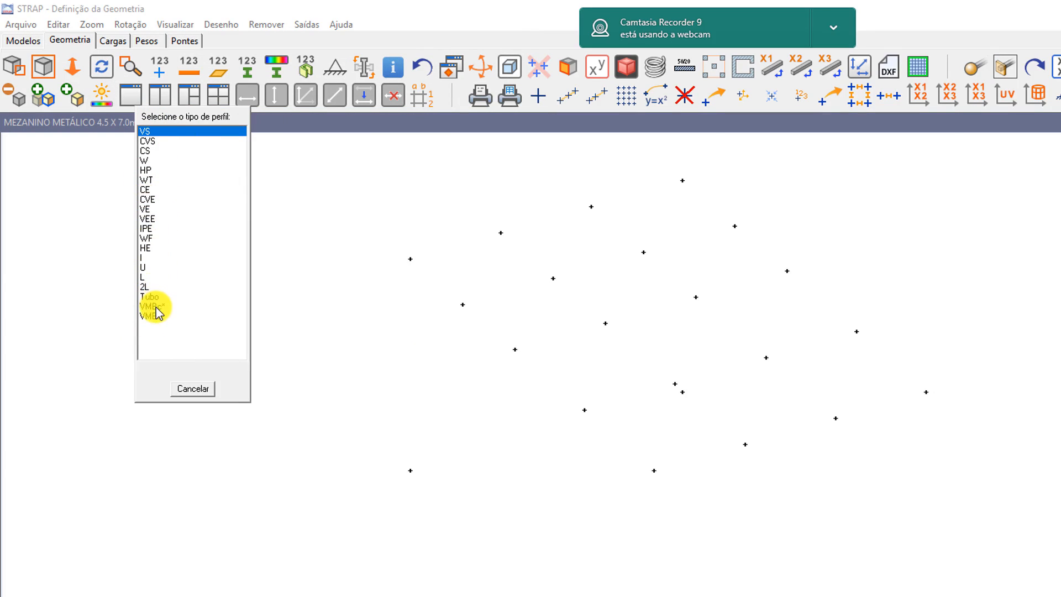
pyautogui.click(149, 161)
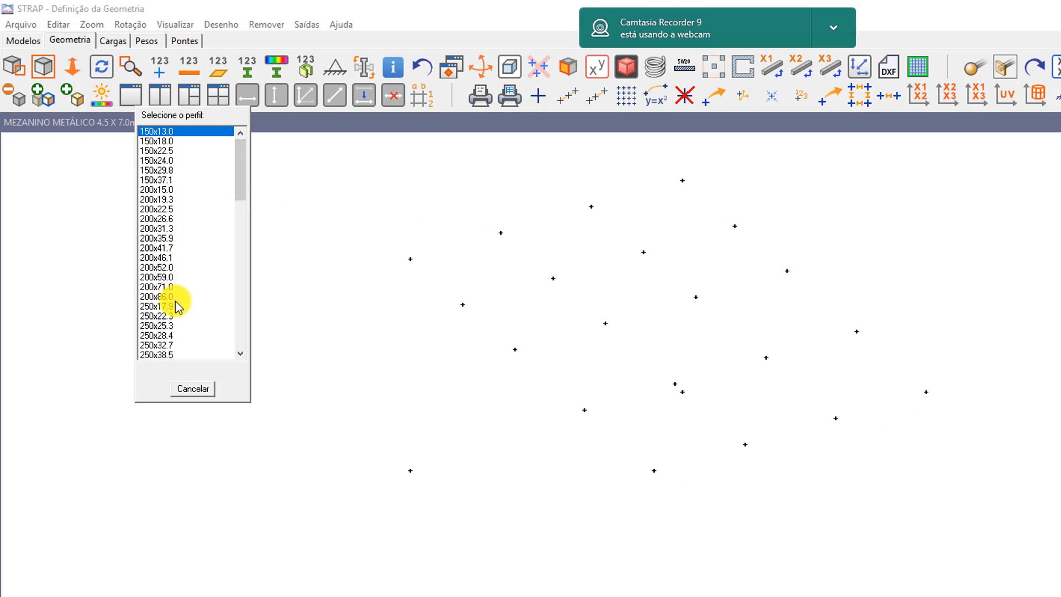
pyautogui.scroll(-3, 176, 303)
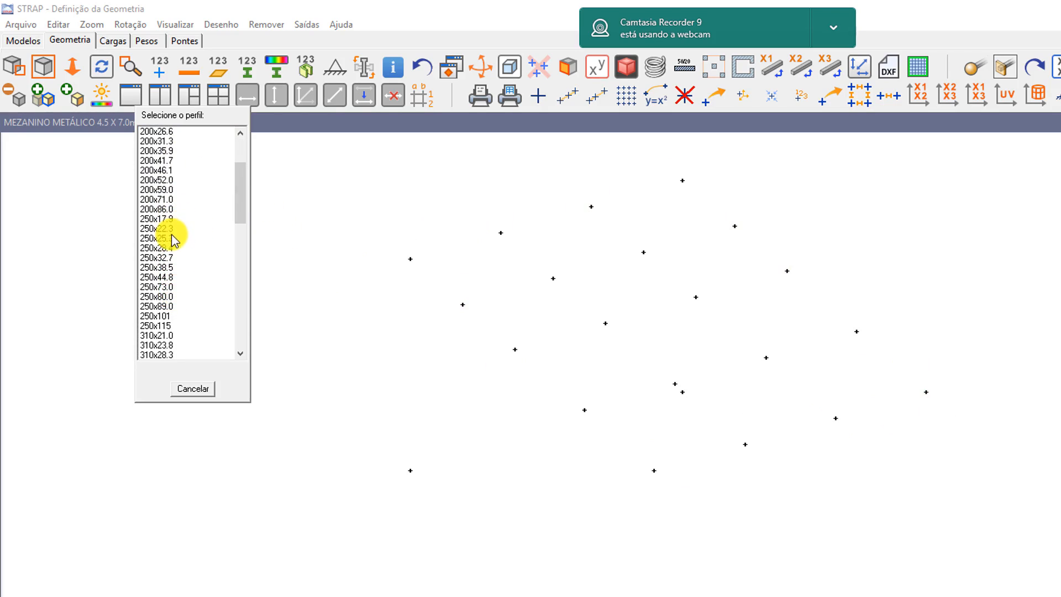
pyautogui.scroll(-1, 186, 307)
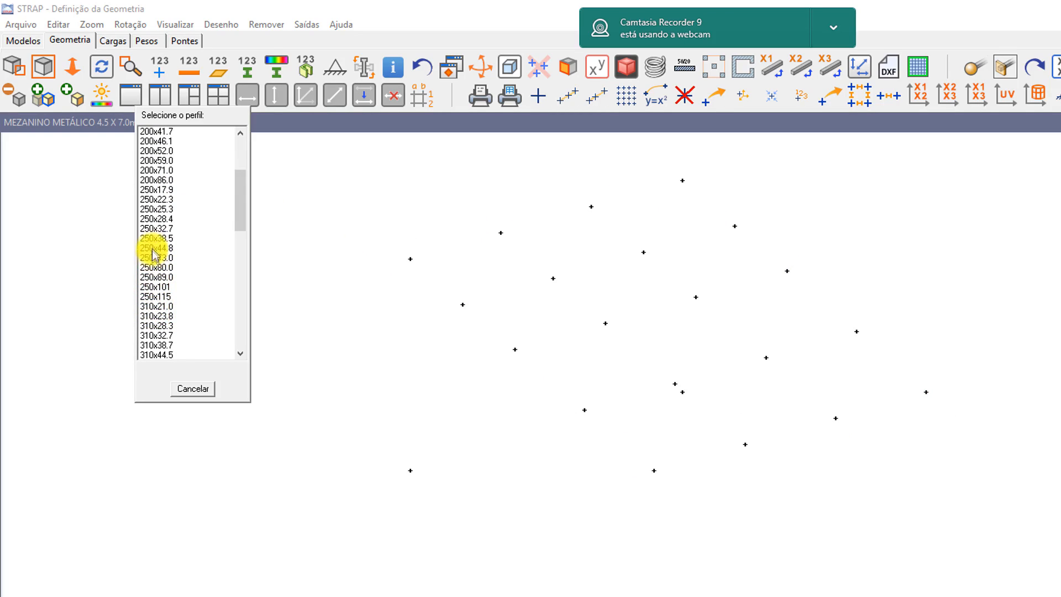
pyautogui.click(159, 190)
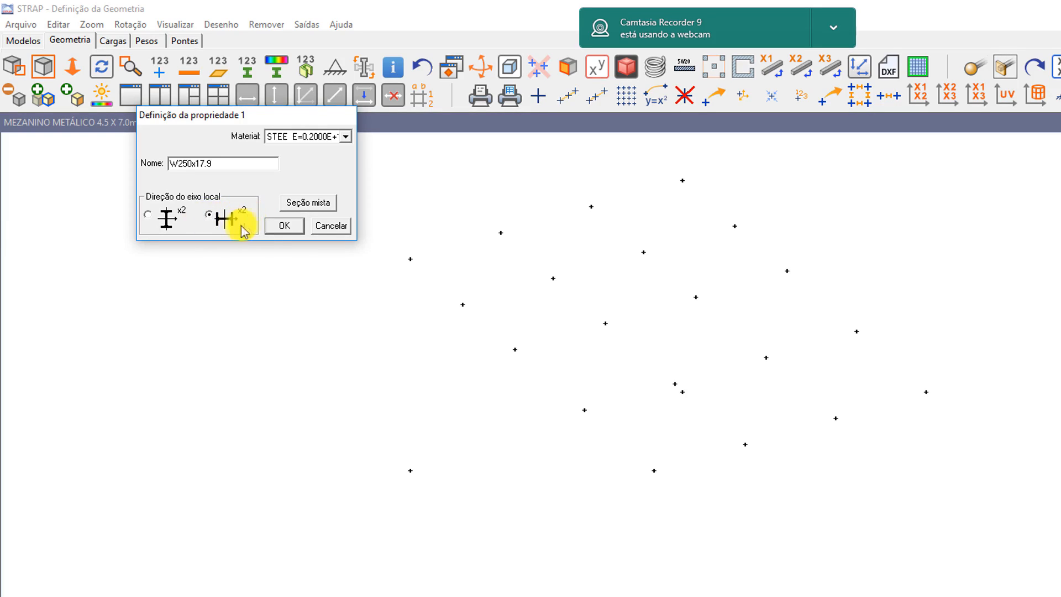
pyautogui.click(285, 229)
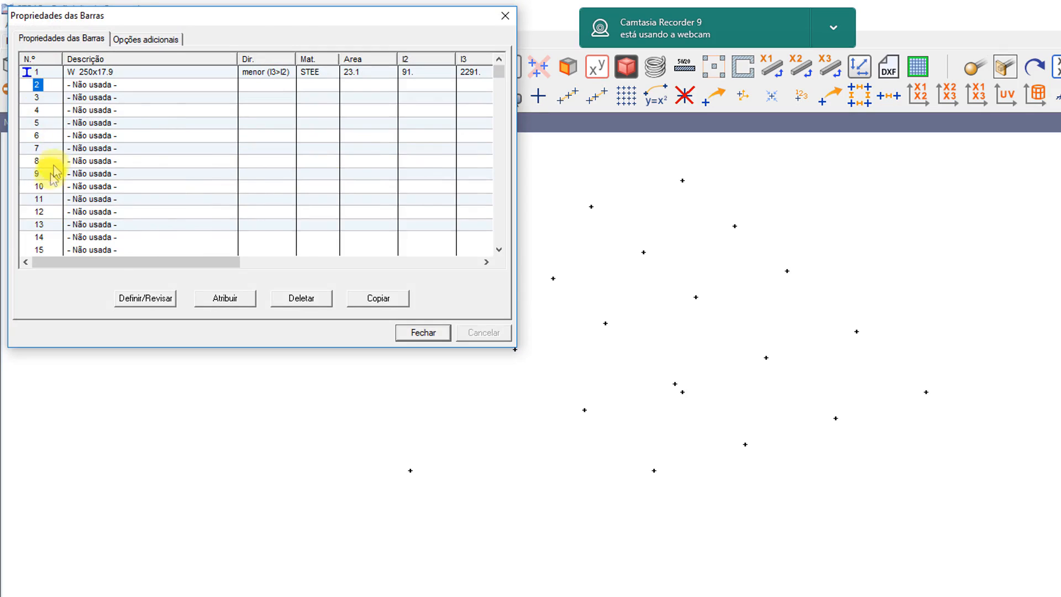
# Define bar property 2 as a W 150x22.5 steel profile
pyautogui.click(150, 300)
pyautogui.click(191, 176)
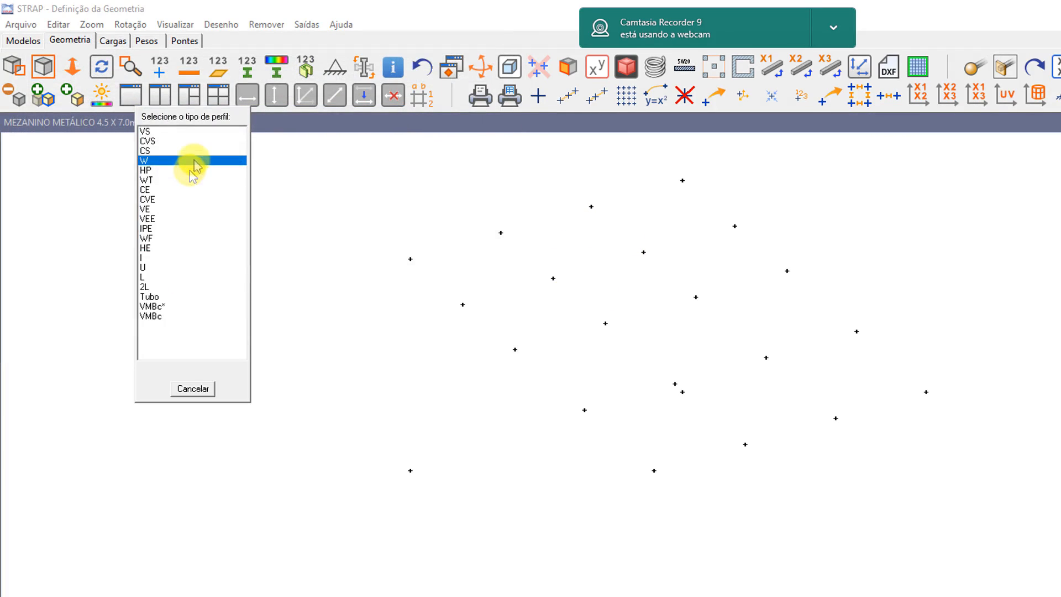
pyautogui.click(154, 165)
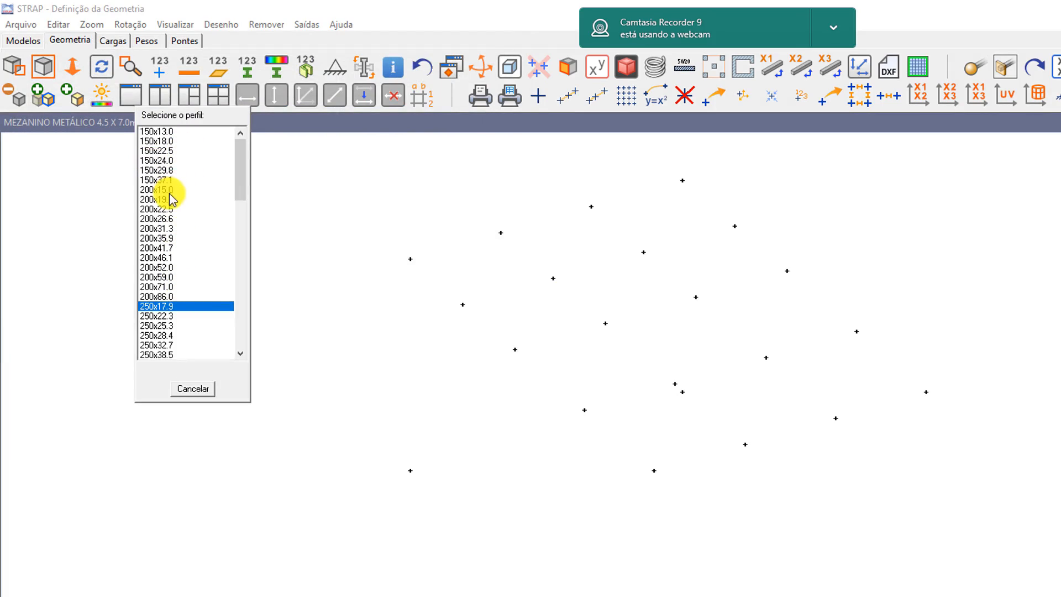
pyautogui.click(162, 152)
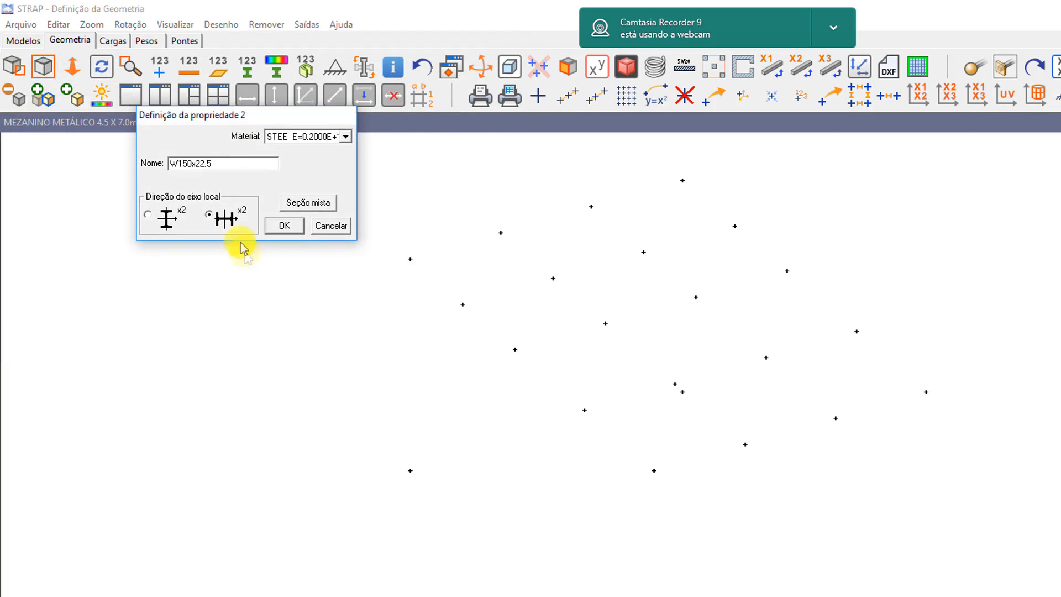
pyautogui.click(285, 227)
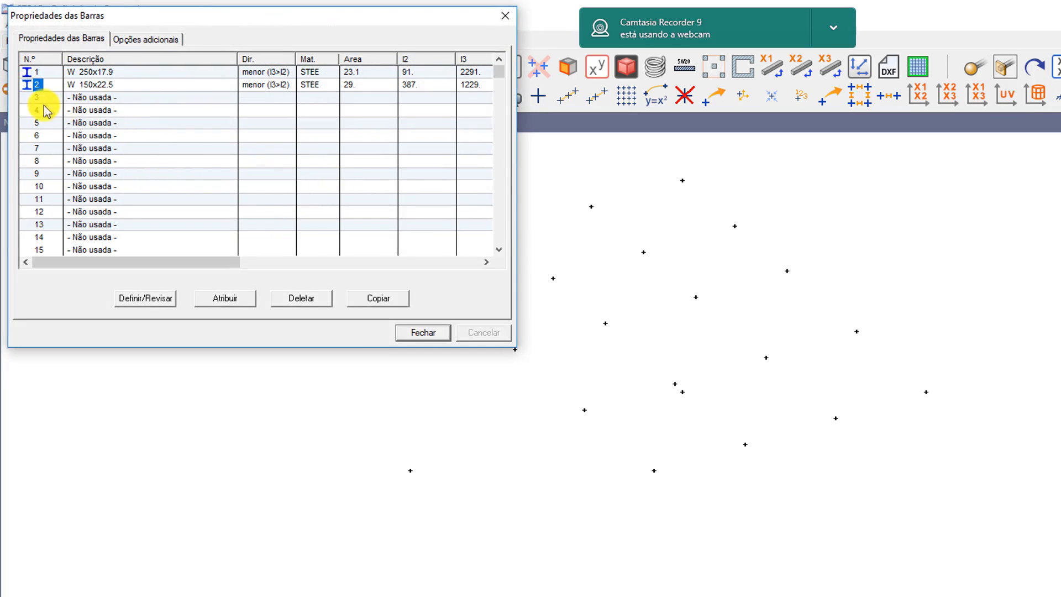
# Define bar property 3 as a W 200x26.6 steel profile with the major-axis orientation, then close the properties dialog
pyautogui.click(145, 299)
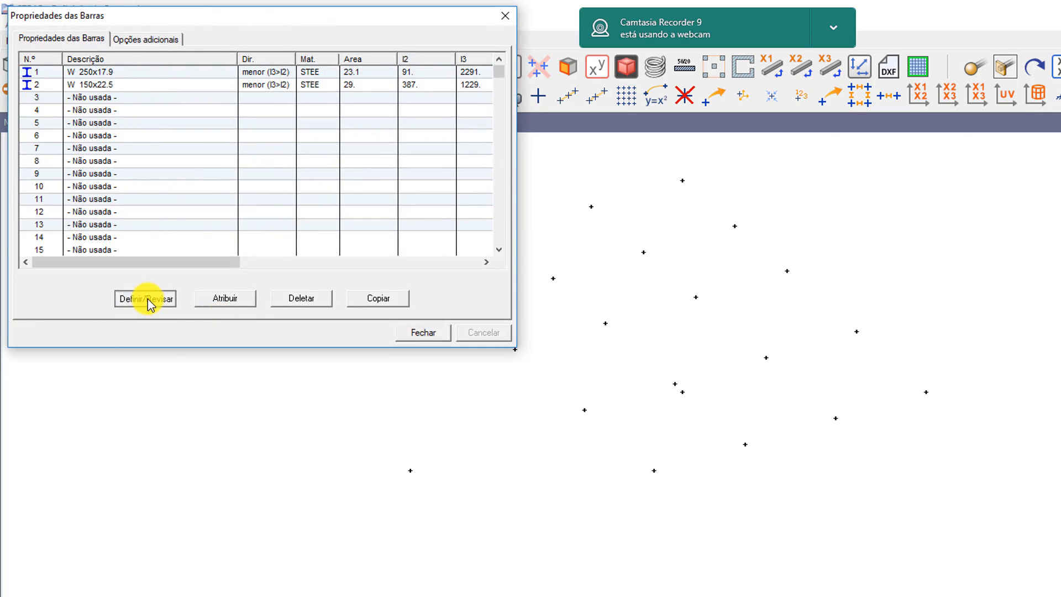
pyautogui.click(195, 175)
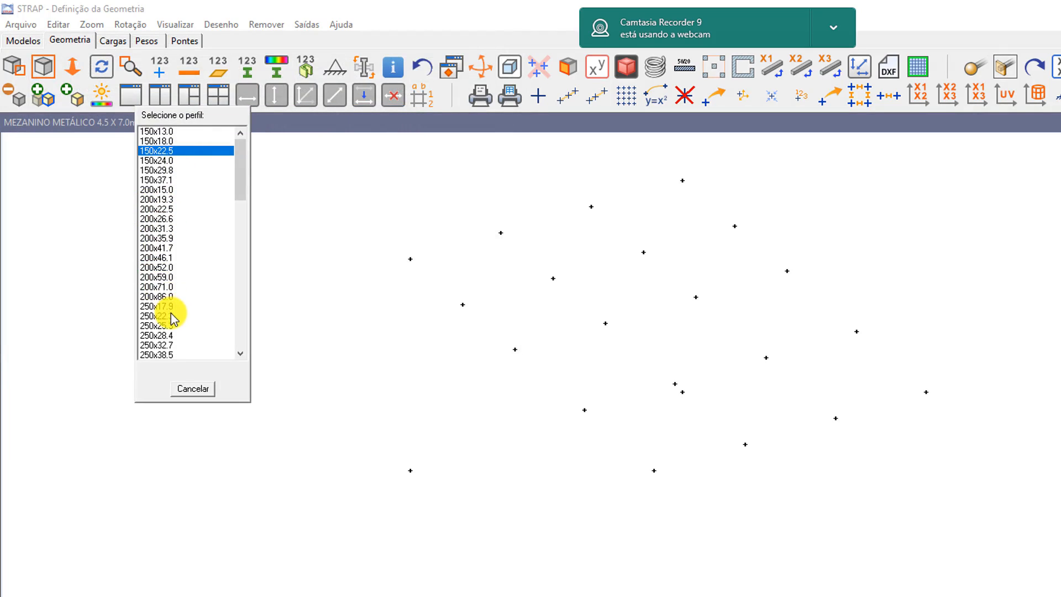
pyautogui.scroll(-1, 173, 318)
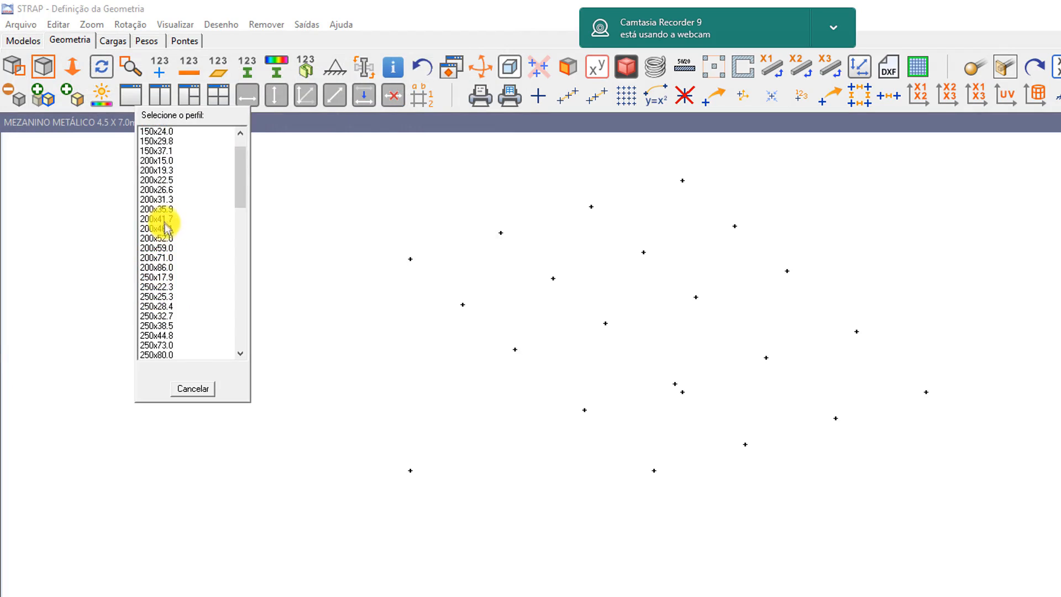
pyautogui.click(158, 189)
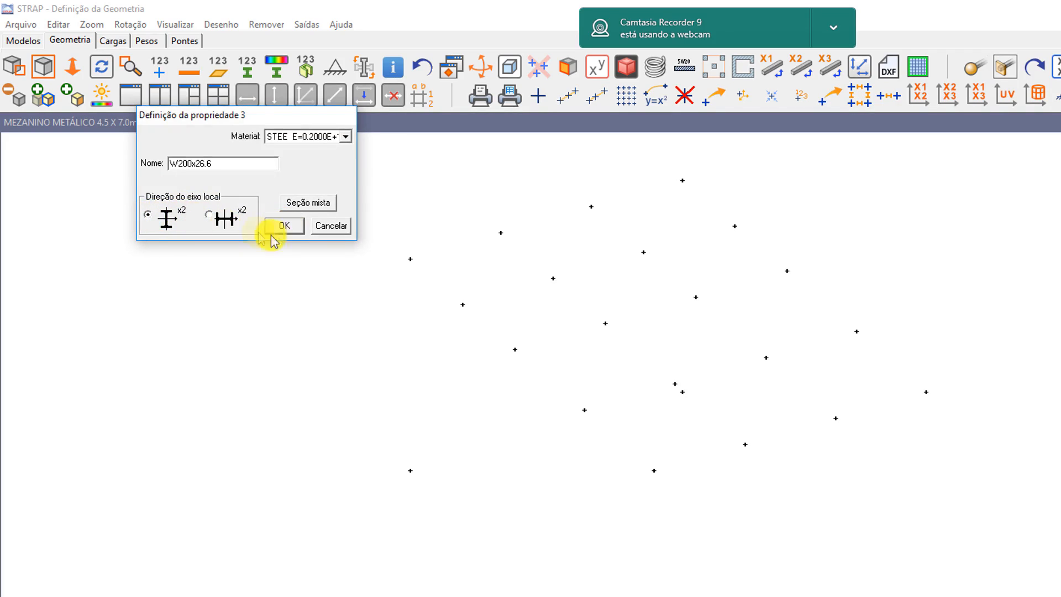
pyautogui.click(284, 228)
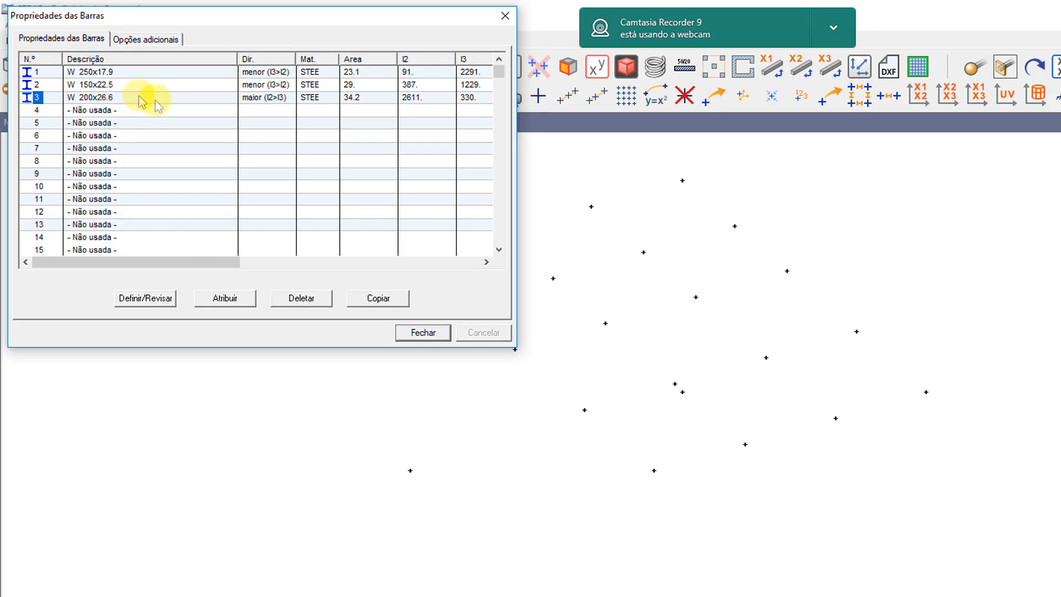
pyautogui.click(431, 334)
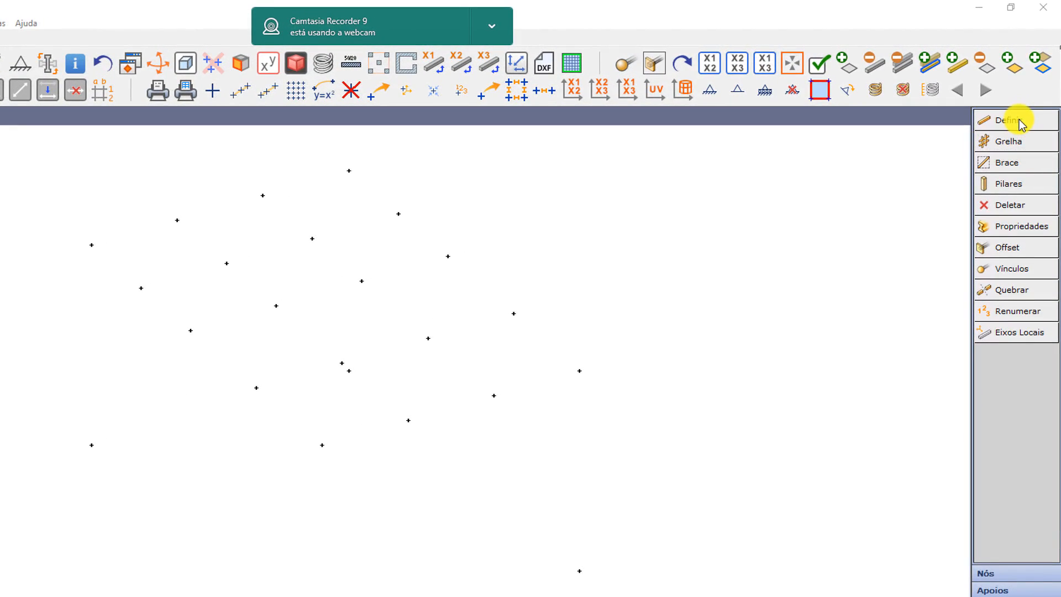
# Define the perimeter beams of the floor as a continuous bar sequence with property 1, looping through the four corner nodes
pyautogui.click(1019, 119)
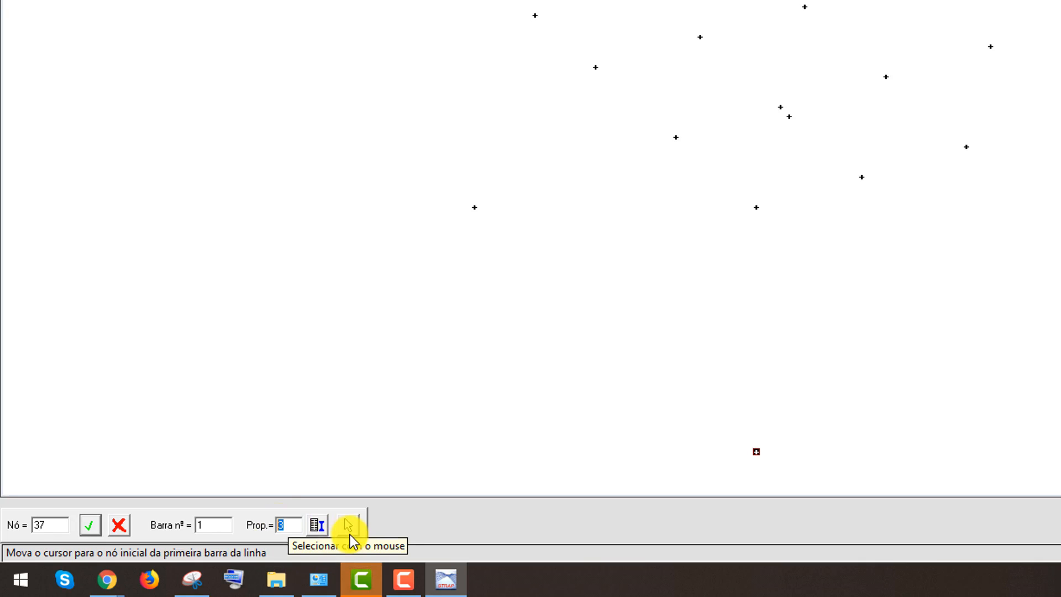
pyautogui.write('1')
pyautogui.click(350, 534)
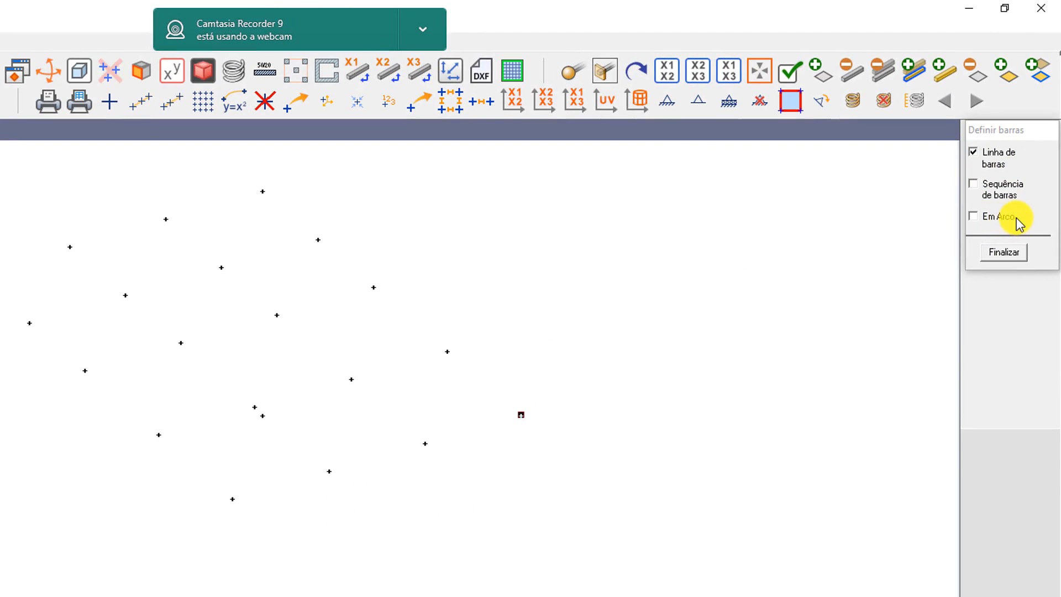
pyautogui.click(974, 183)
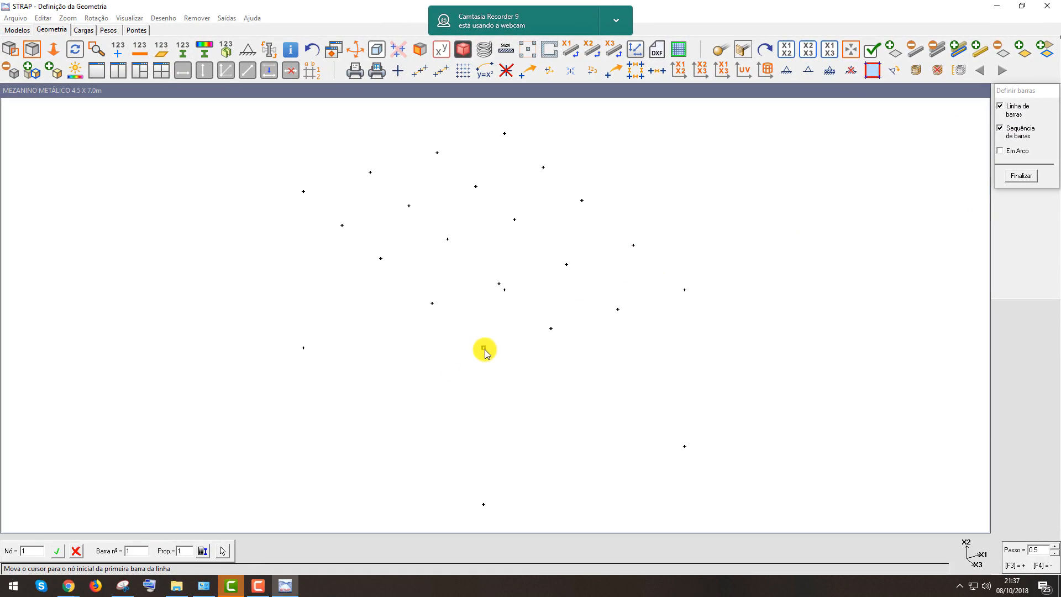
pyautogui.click(484, 348)
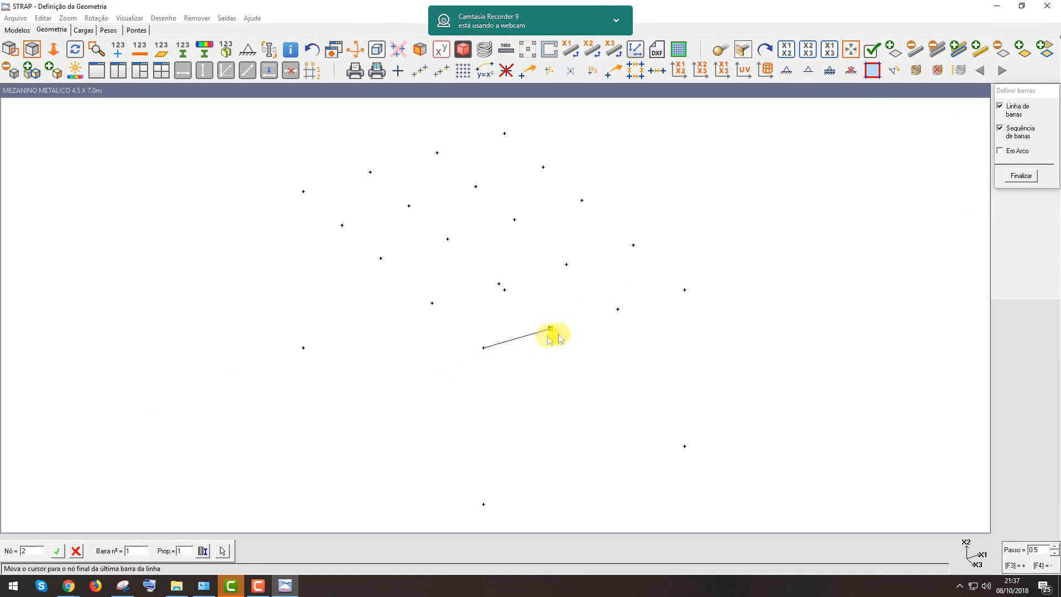
pyautogui.click(676, 288)
pyautogui.click(504, 134)
pyautogui.click(303, 191)
pyautogui.click(484, 348)
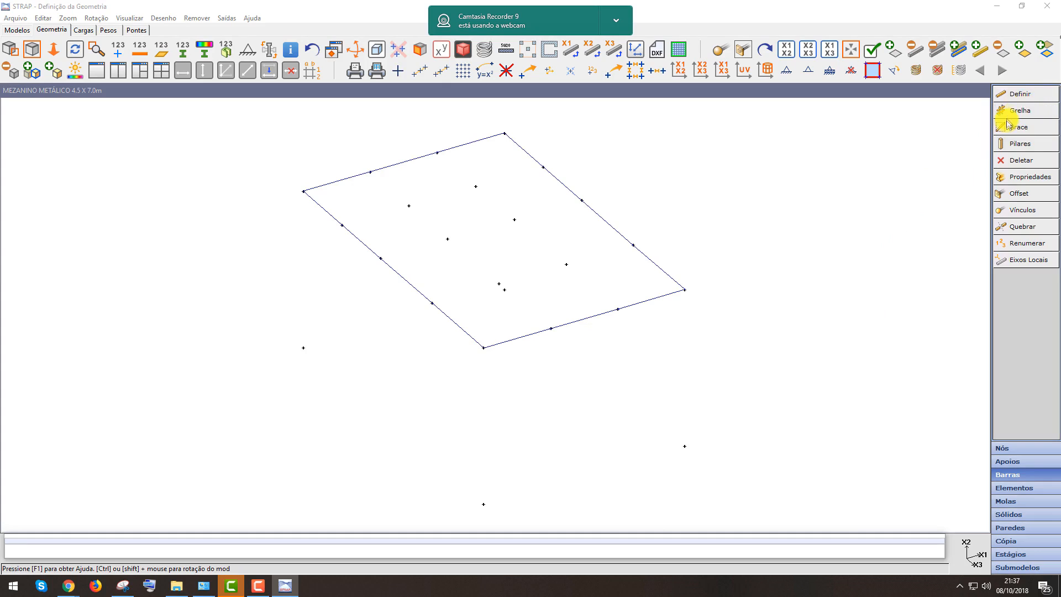
# Define three intermediate transverse beams across the floor as bar lines with property 2
pyautogui.click(1019, 94)
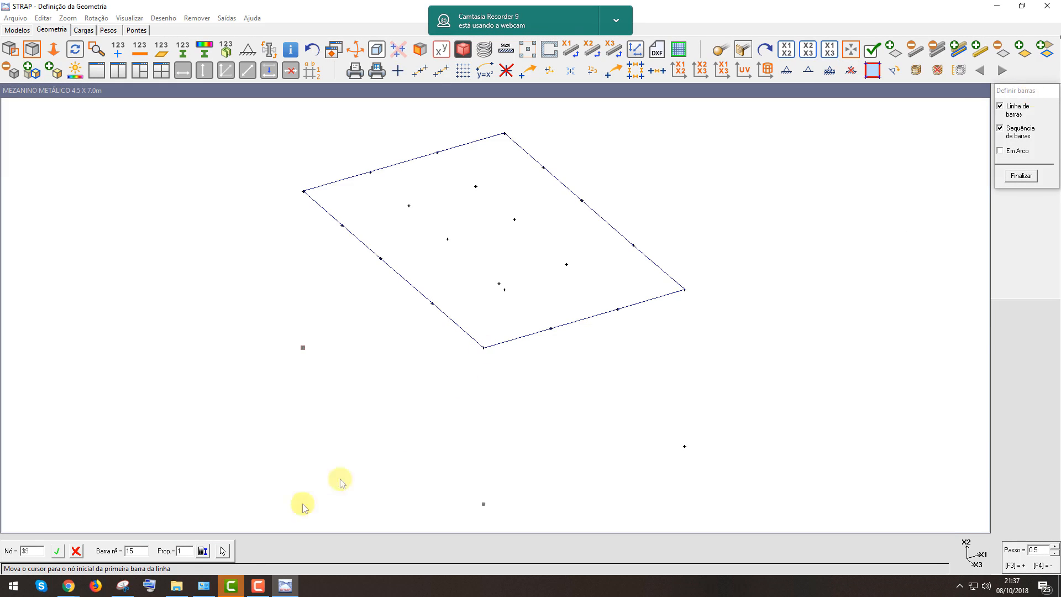
pyautogui.click(186, 551)
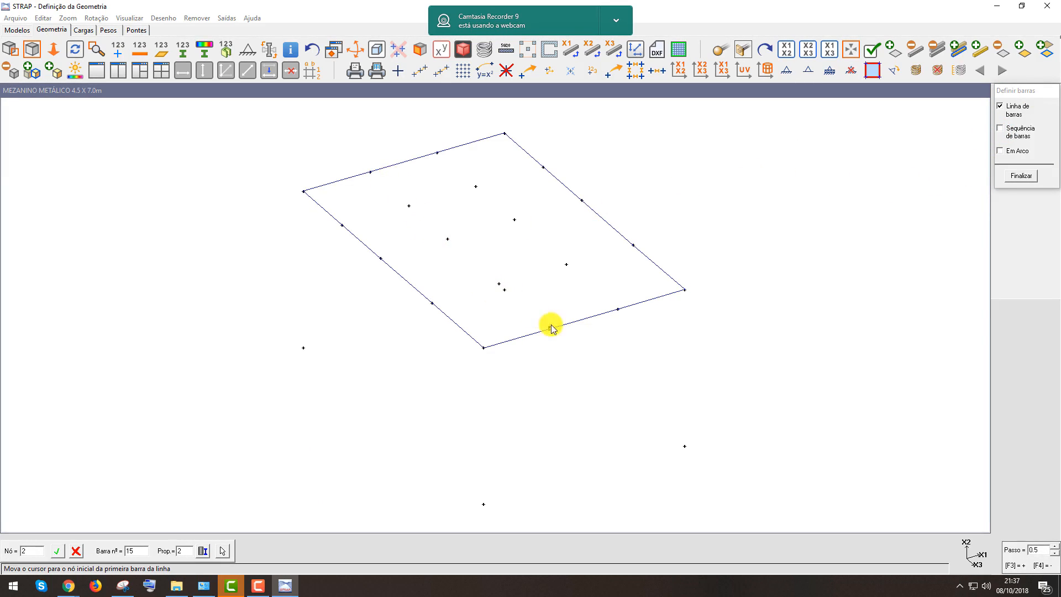
pyautogui.click(432, 303)
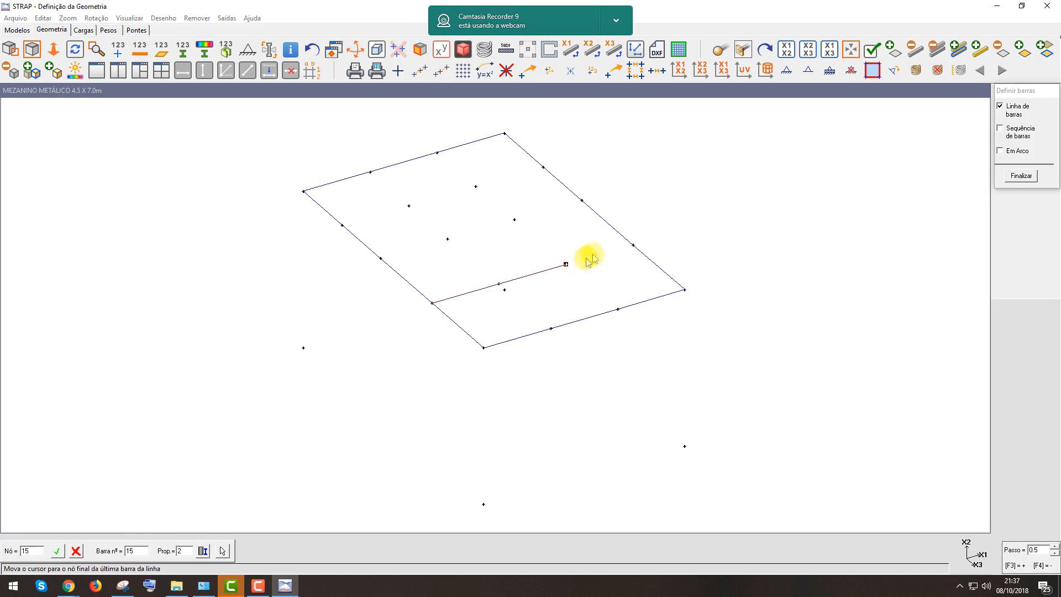
pyautogui.click(633, 245)
pyautogui.click(381, 258)
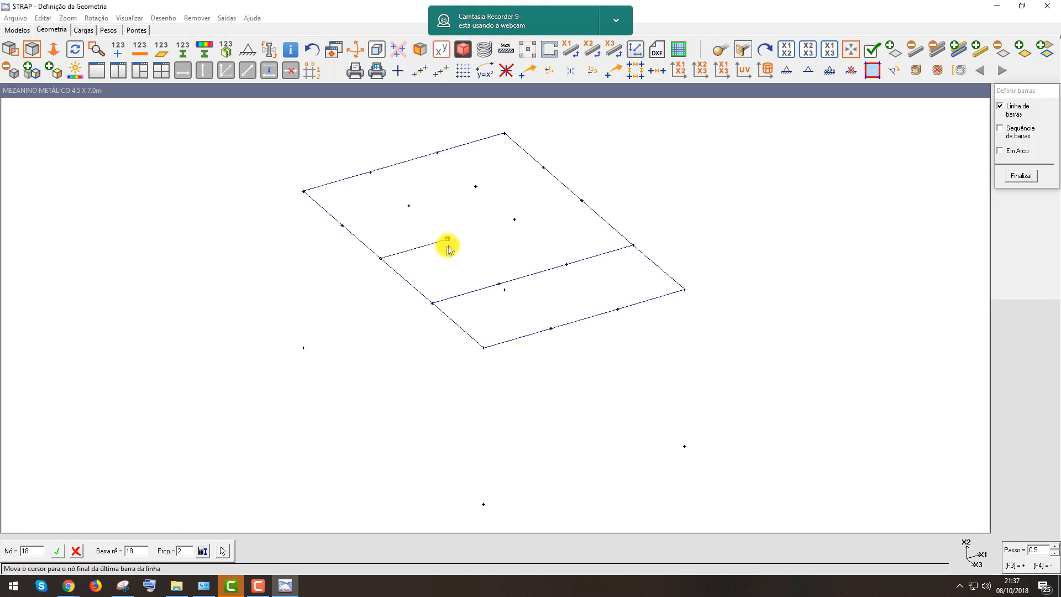
pyautogui.click(569, 198)
pyautogui.click(343, 225)
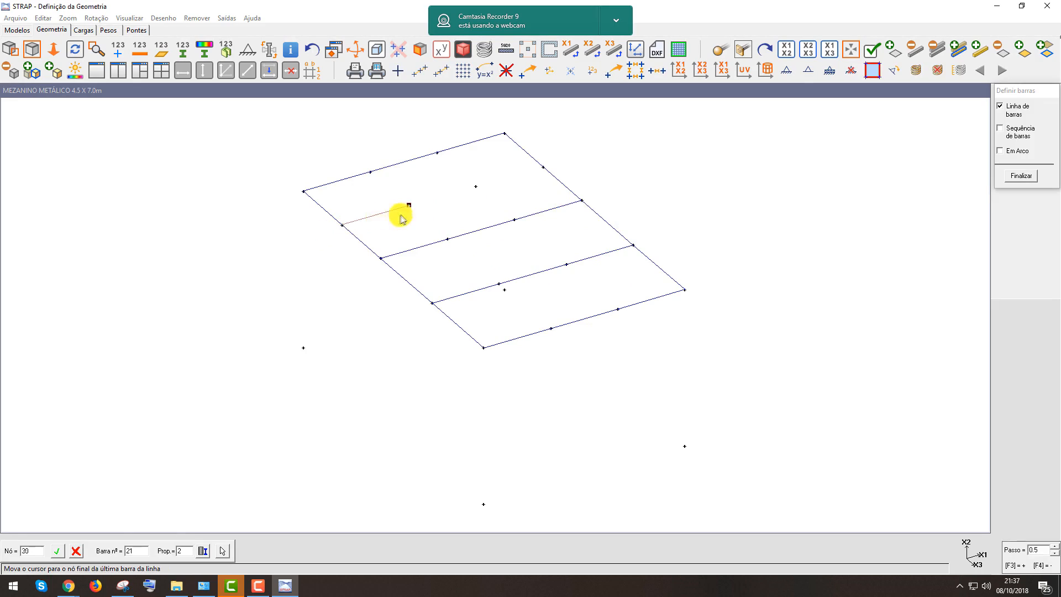
pyautogui.click(548, 168)
# Define two intermediate longitudinal beams with property 2 and finish the bar definition
pyautogui.click(617, 307)
pyautogui.click(451, 158)
pyautogui.click(550, 329)
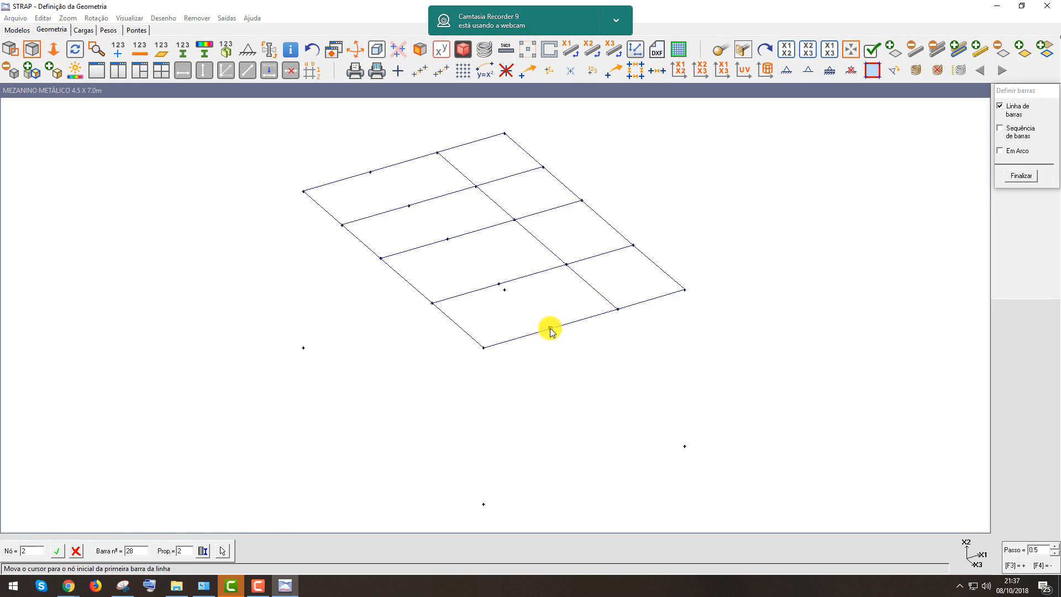
pyautogui.click(370, 171)
pyautogui.click(1022, 176)
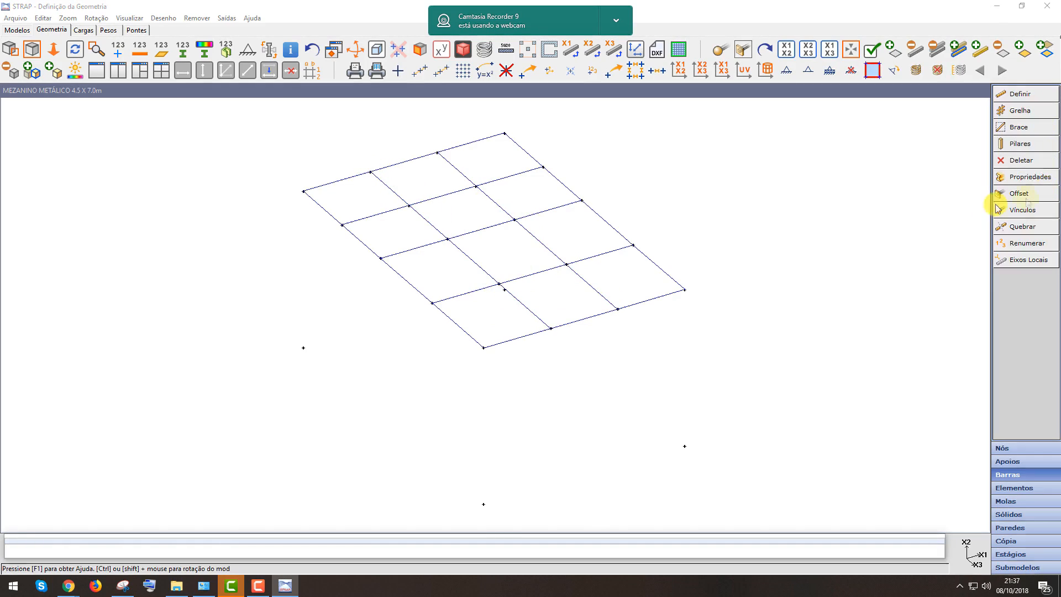
# Define four columns with property 3 as bar lines from each base node up to the floor corners
pyautogui.scroll(-1, 604, 347)
pyautogui.scroll(1, 754, 263)
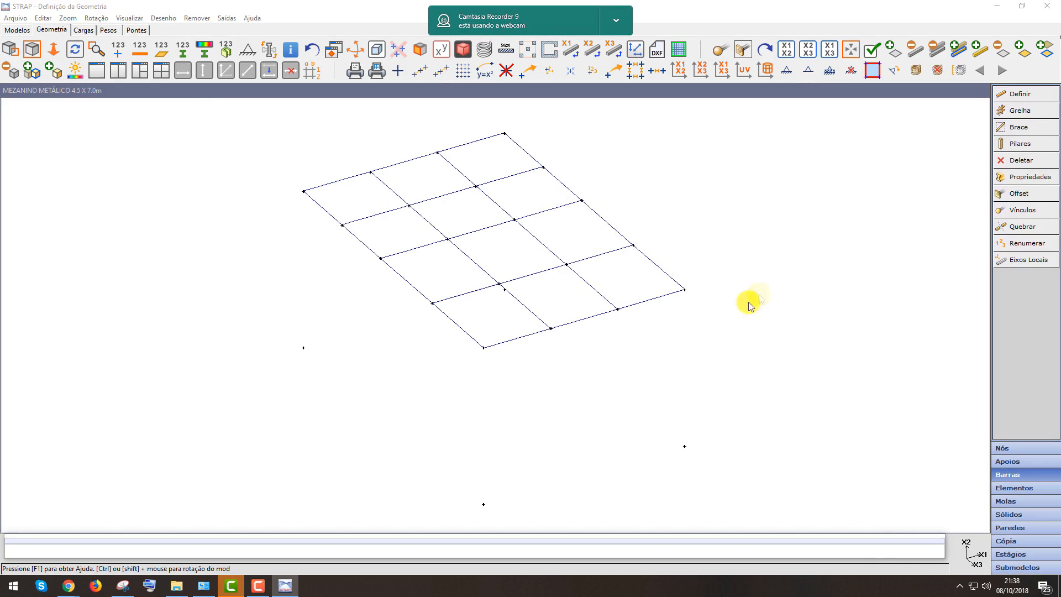
pyautogui.click(1031, 95)
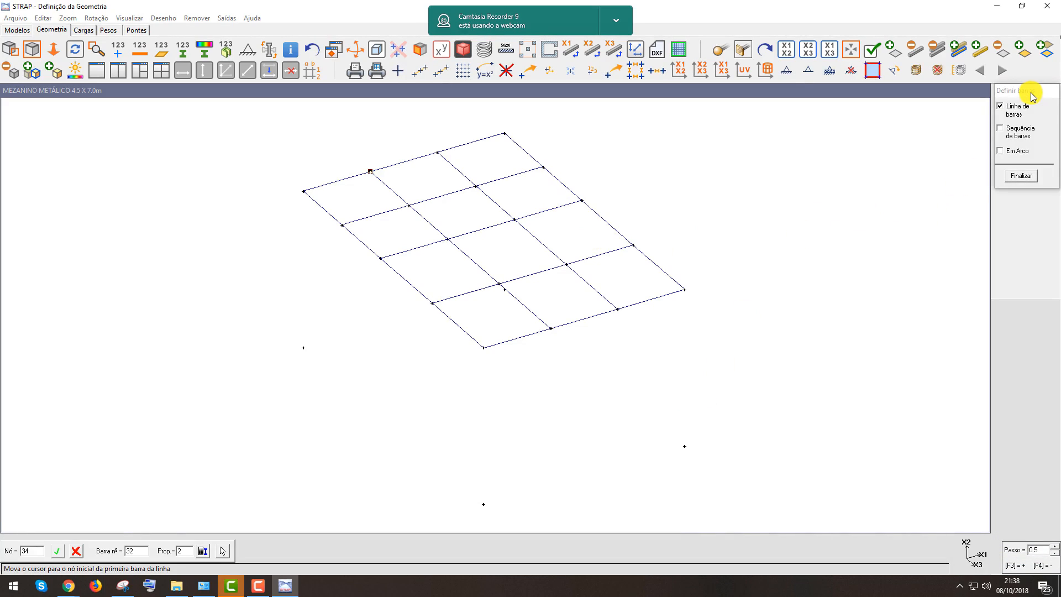
pyautogui.click(296, 300)
pyautogui.click(184, 552)
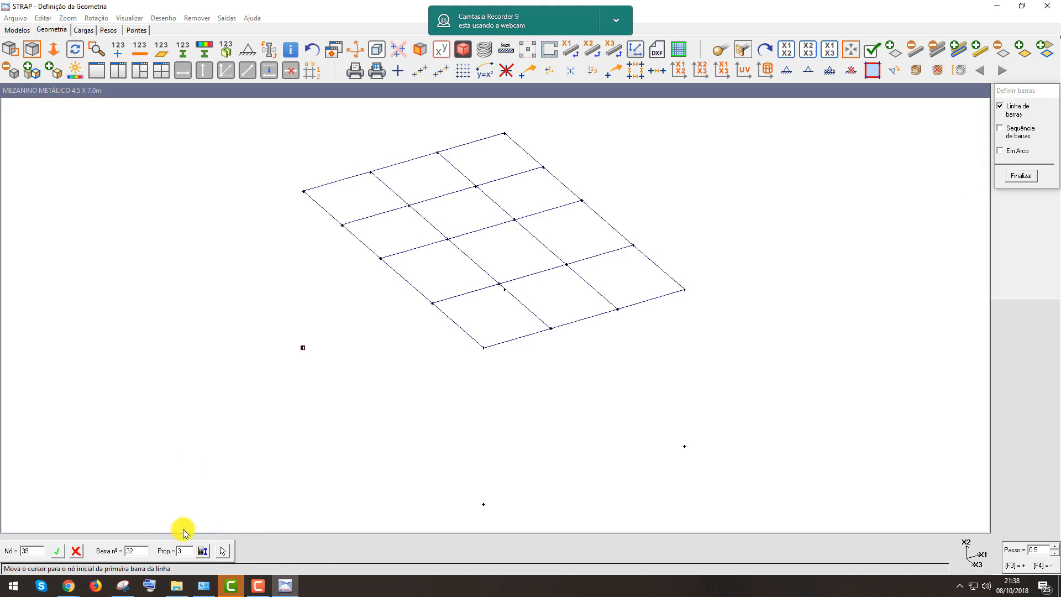
pyautogui.click(486, 484)
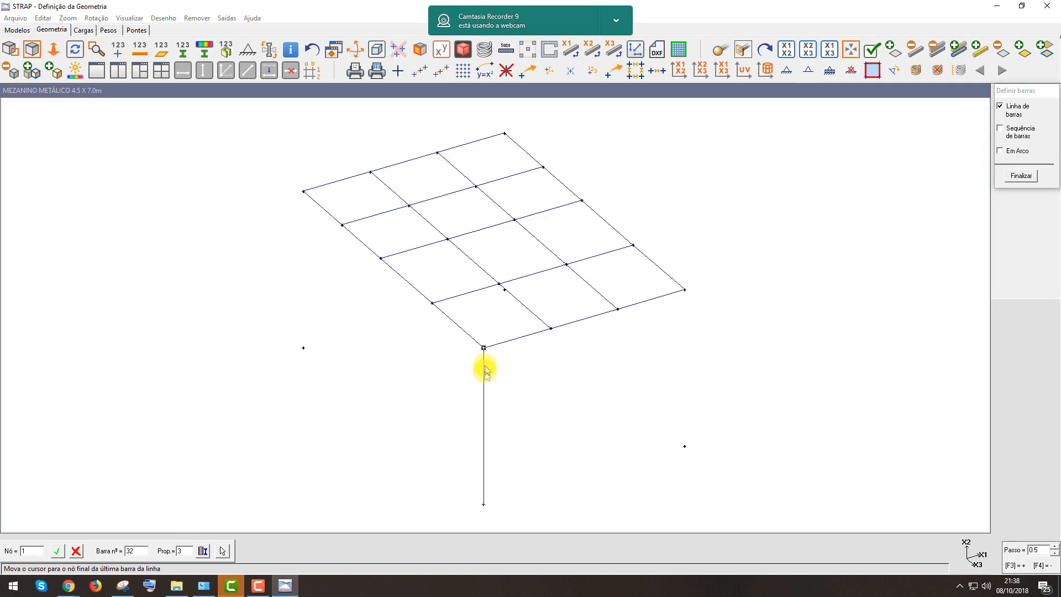
pyautogui.click(484, 363)
pyautogui.click(686, 432)
pyautogui.click(681, 333)
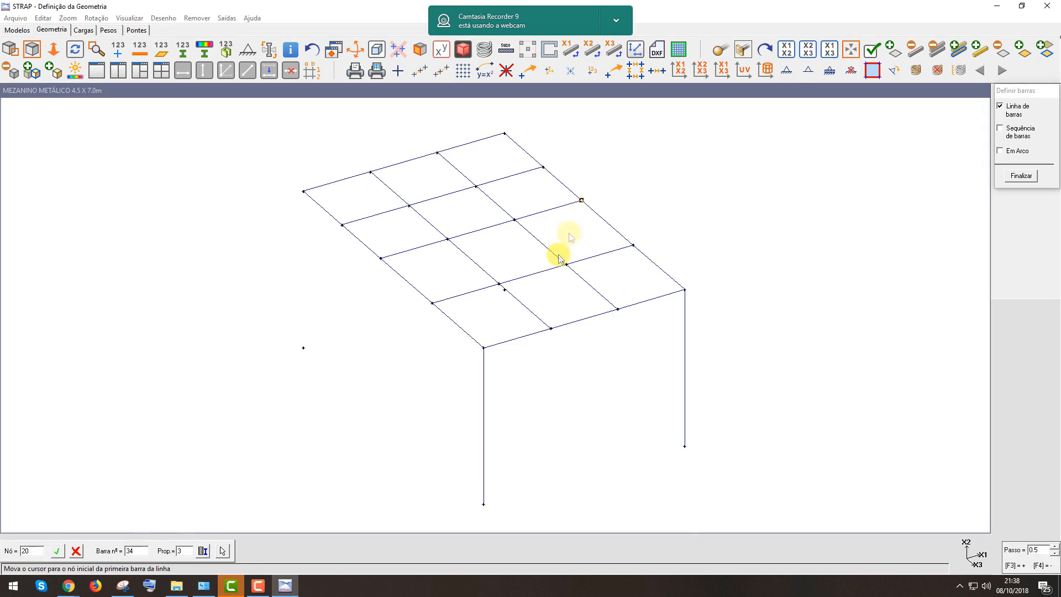
pyautogui.click(505, 292)
pyautogui.click(497, 135)
pyautogui.click(303, 352)
pyautogui.click(301, 192)
pyautogui.press('Escape')
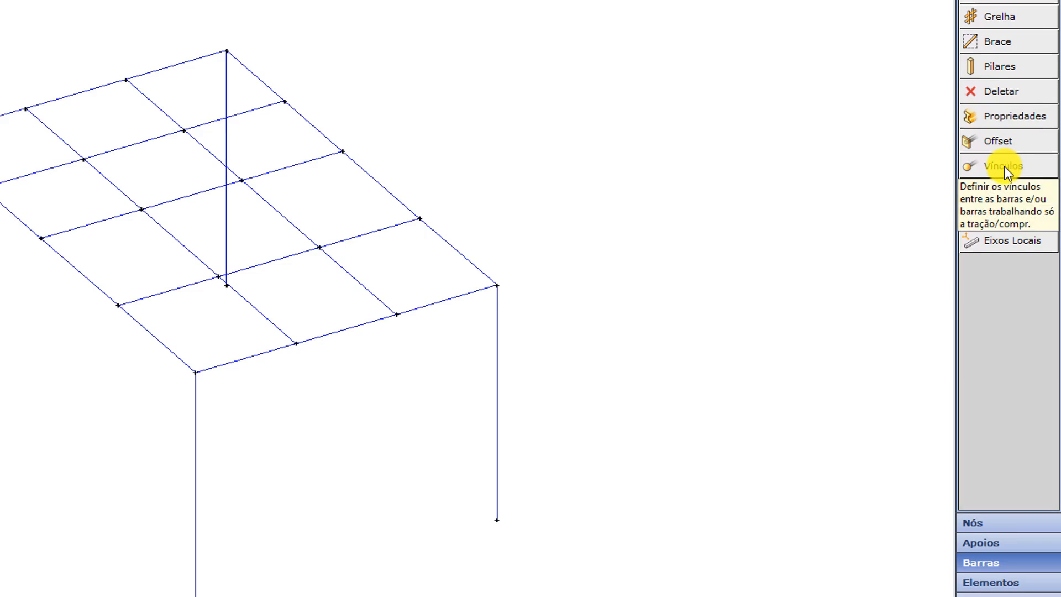
# Release moments M2 and M3 at both ends of the intermediate longitudinal beam bars
pyautogui.click(1003, 167)
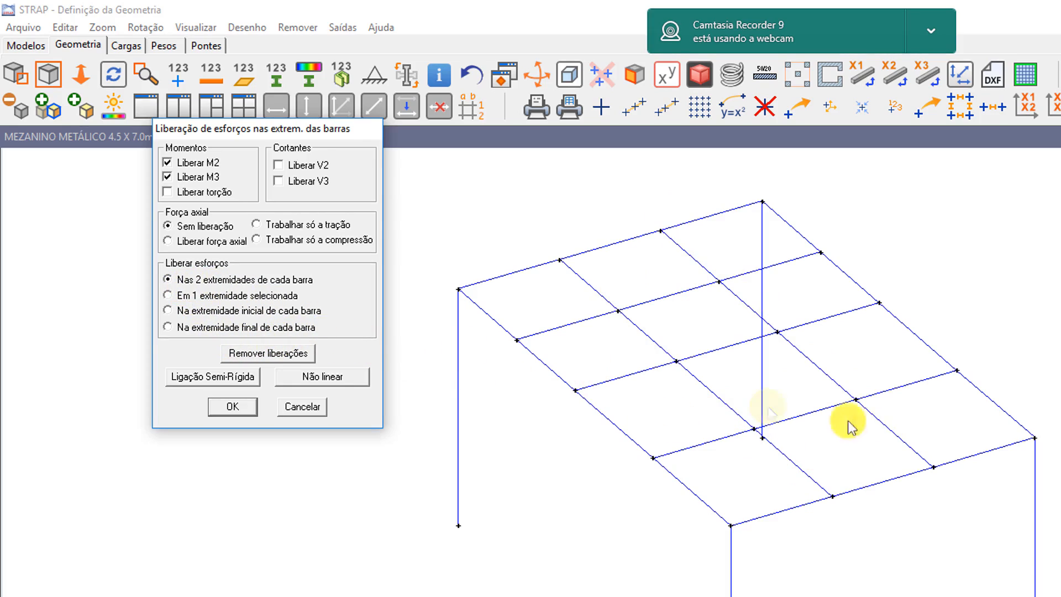
pyautogui.click(232, 408)
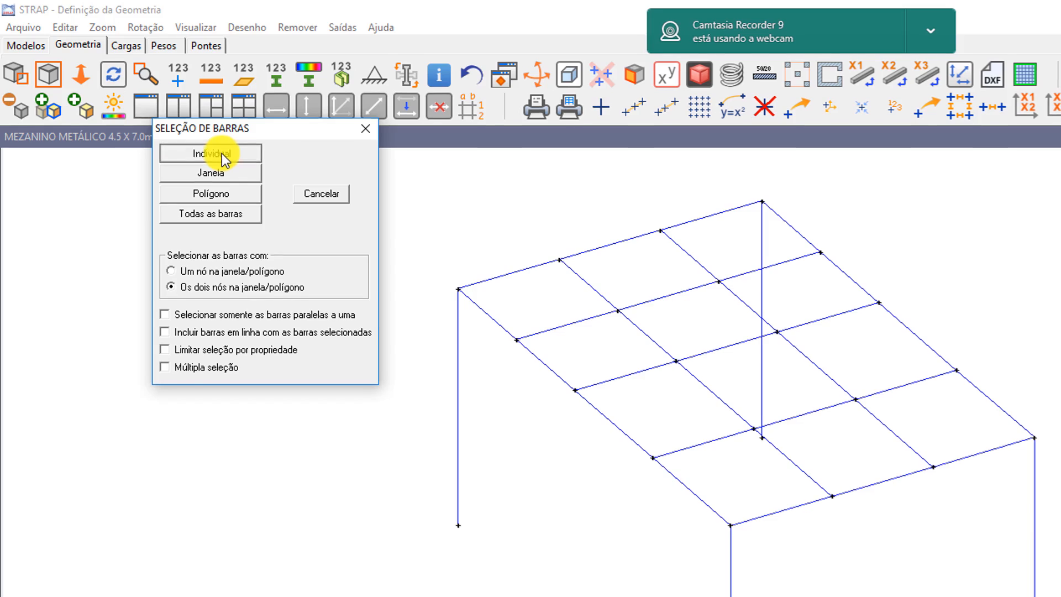
pyautogui.click(221, 154)
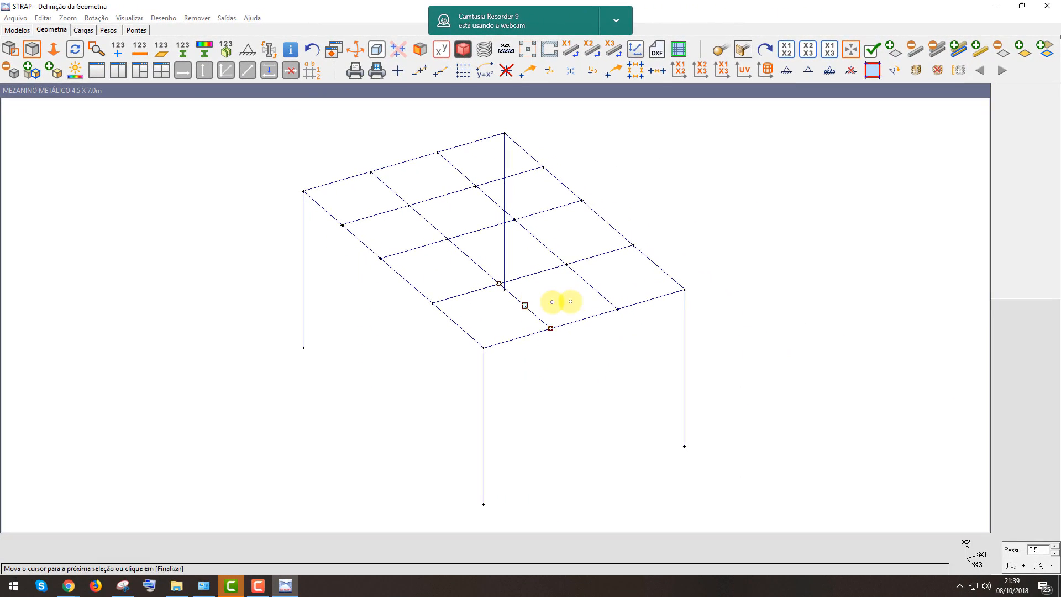
pyautogui.click(591, 286)
pyautogui.click(473, 260)
pyautogui.click(545, 236)
pyautogui.click(434, 217)
pyautogui.click(393, 185)
pyautogui.doubleClick(457, 167)
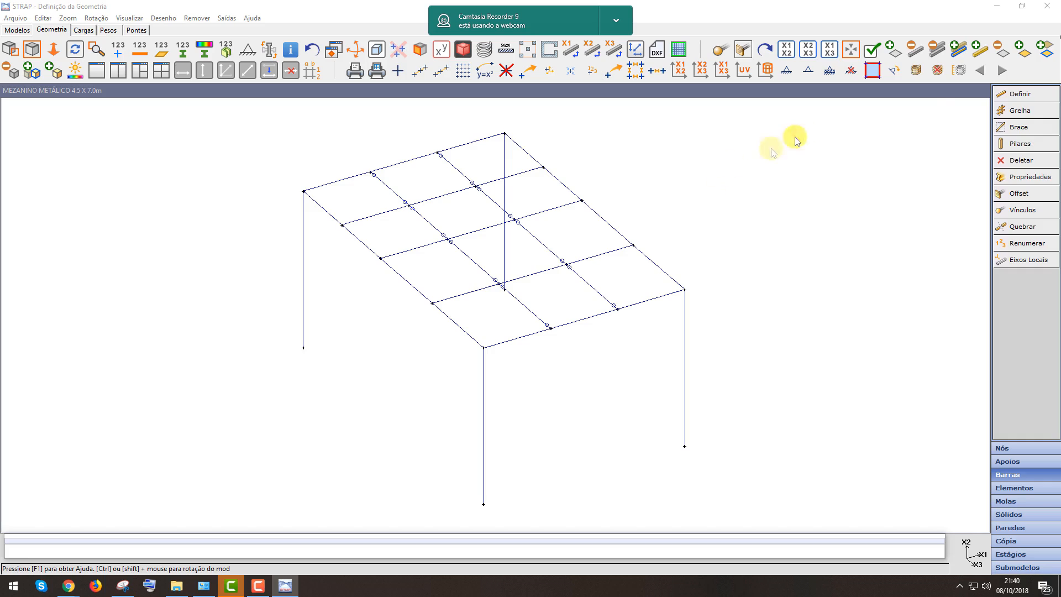
# Release moments M2 and M3 at both ends of the transverse and perimeter floor beam bars
pyautogui.click(1023, 211)
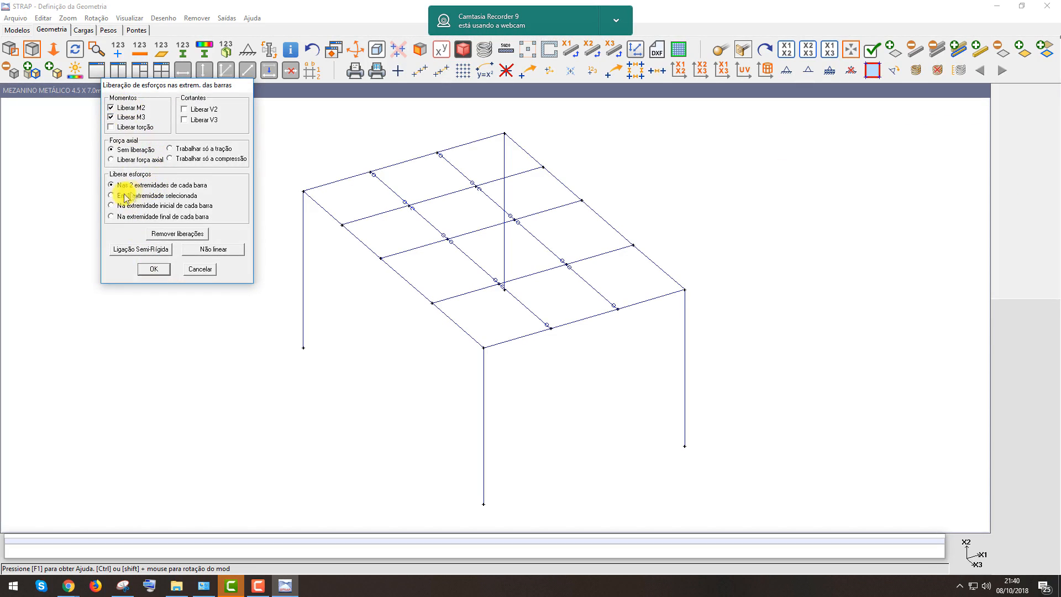
pyautogui.click(153, 269)
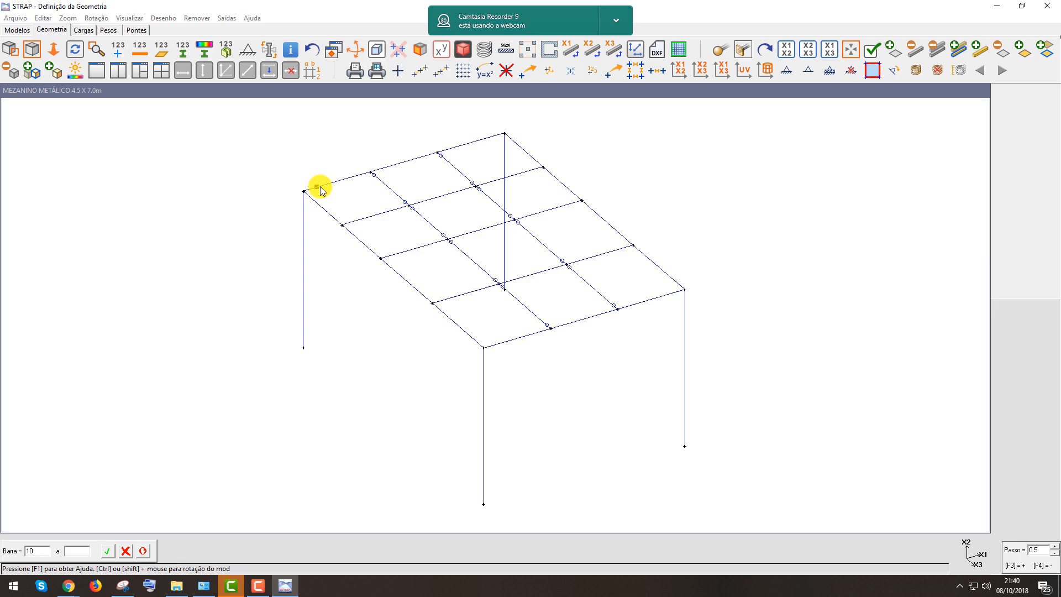
pyautogui.click(354, 225)
pyautogui.click(395, 255)
pyautogui.click(449, 302)
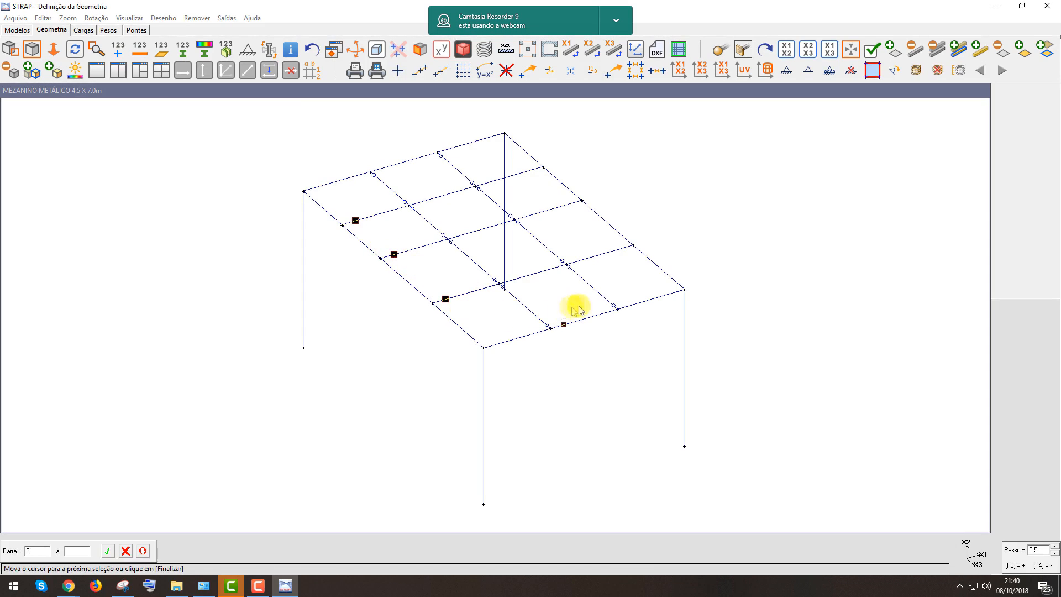
pyautogui.click(620, 250)
pyautogui.click(567, 205)
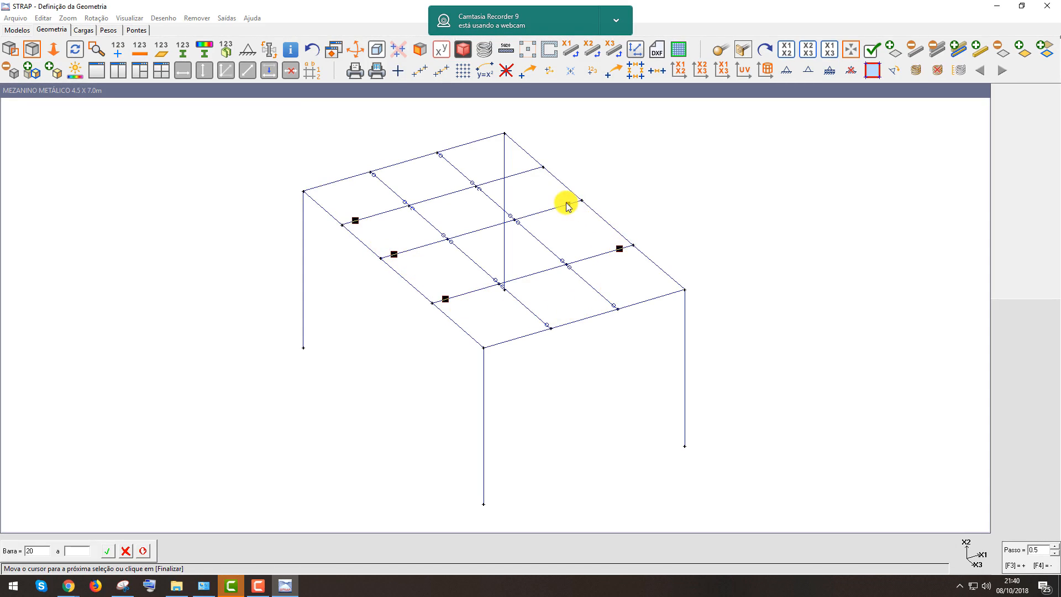
pyautogui.click(531, 174)
pyautogui.click(510, 138)
pyautogui.click(491, 138)
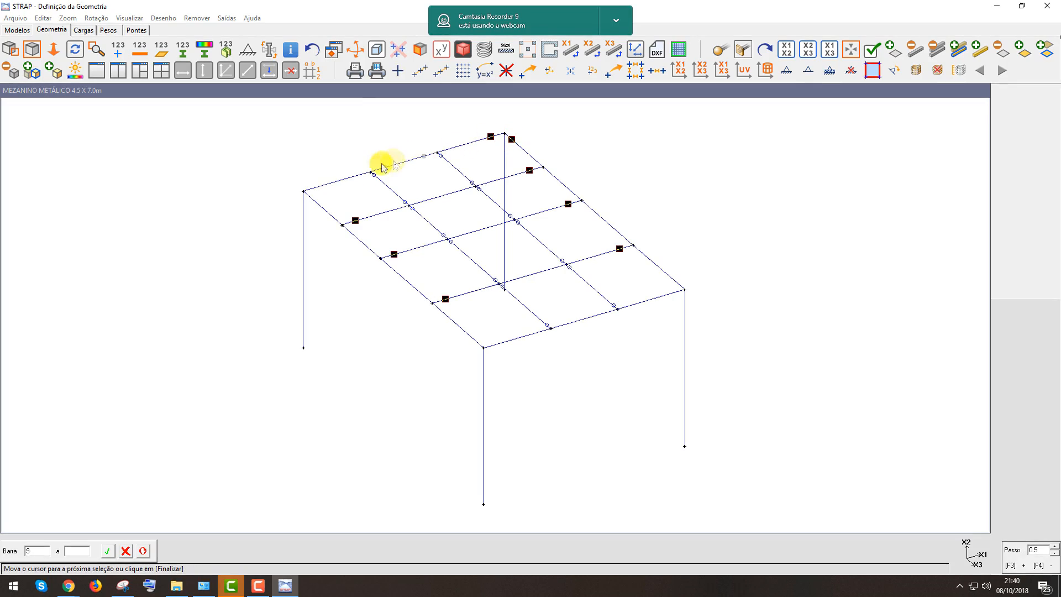
pyautogui.click(313, 201)
pyautogui.click(470, 344)
pyautogui.click(497, 345)
pyautogui.click(673, 295)
pyautogui.doubleClick(674, 281)
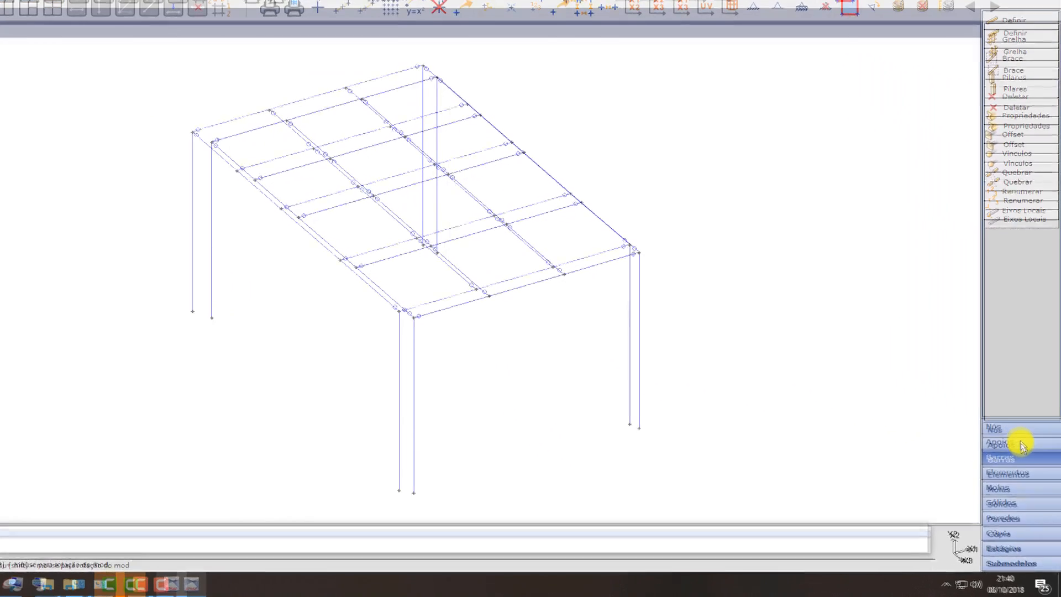
# Assign fixed supports to all nodes at level -3.50 along the X2 axis
pyautogui.click(1004, 391)
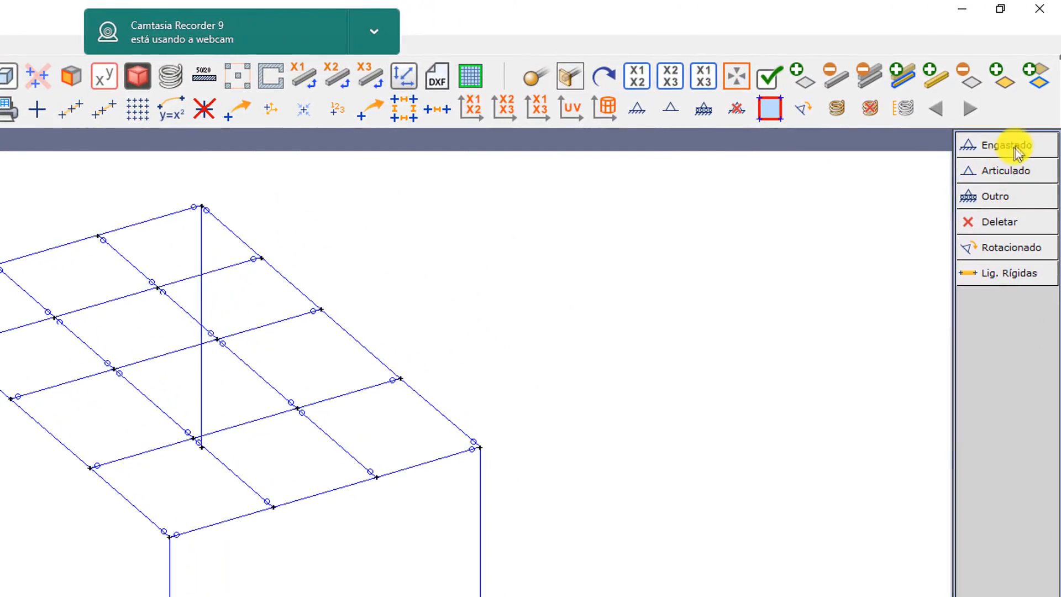
pyautogui.click(1014, 145)
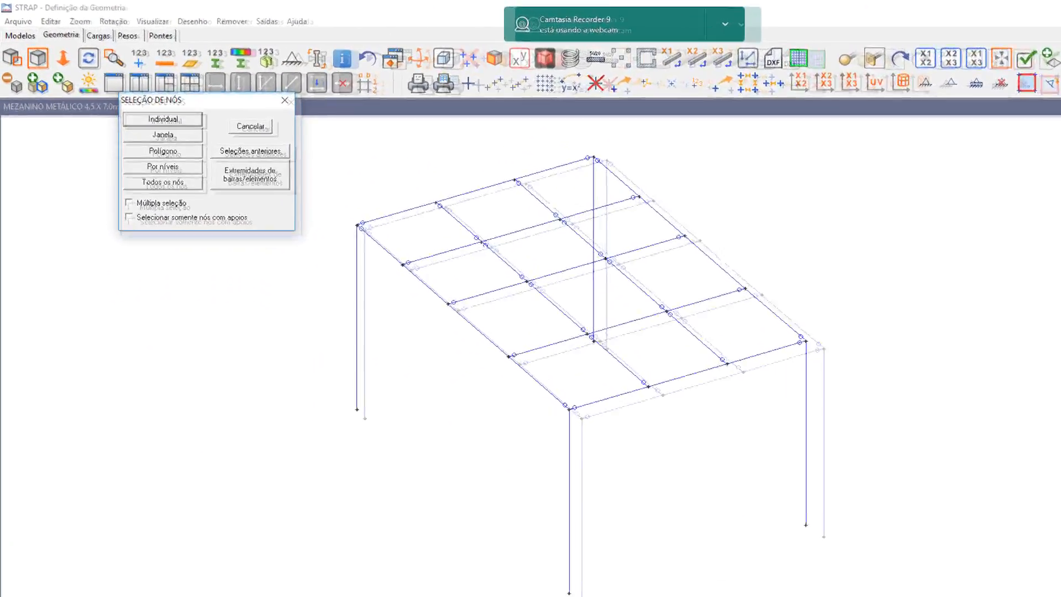
pyautogui.click(165, 120)
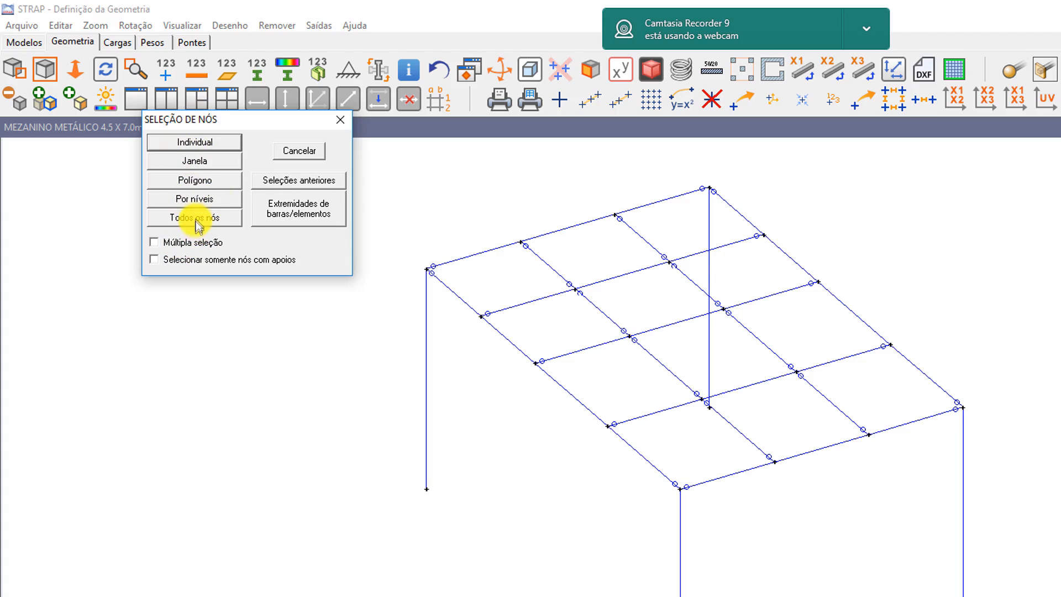
pyautogui.click(187, 200)
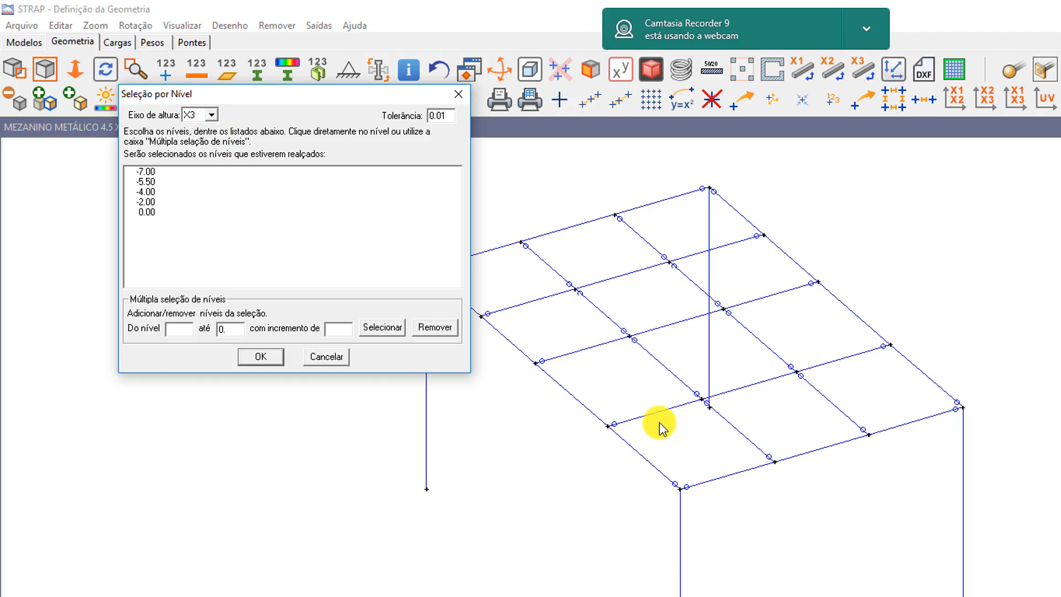
pyautogui.click(211, 115)
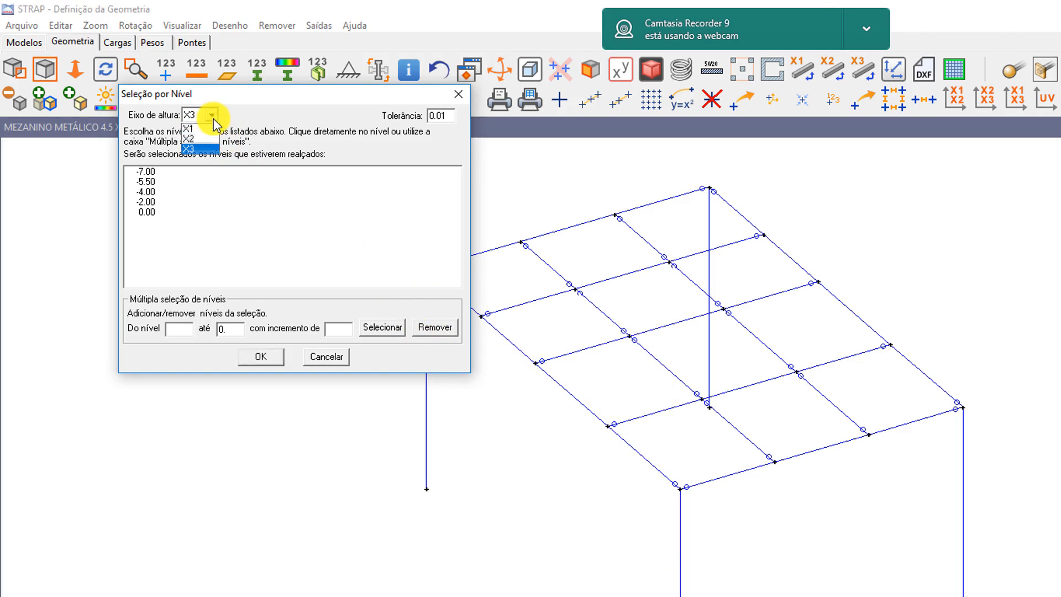
pyautogui.click(197, 140)
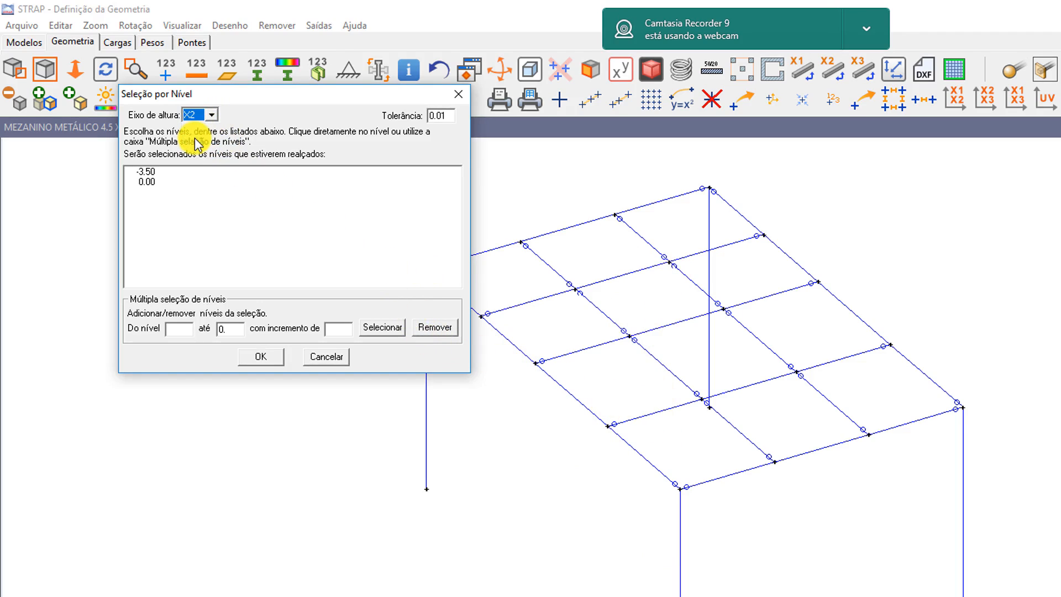
pyautogui.click(147, 172)
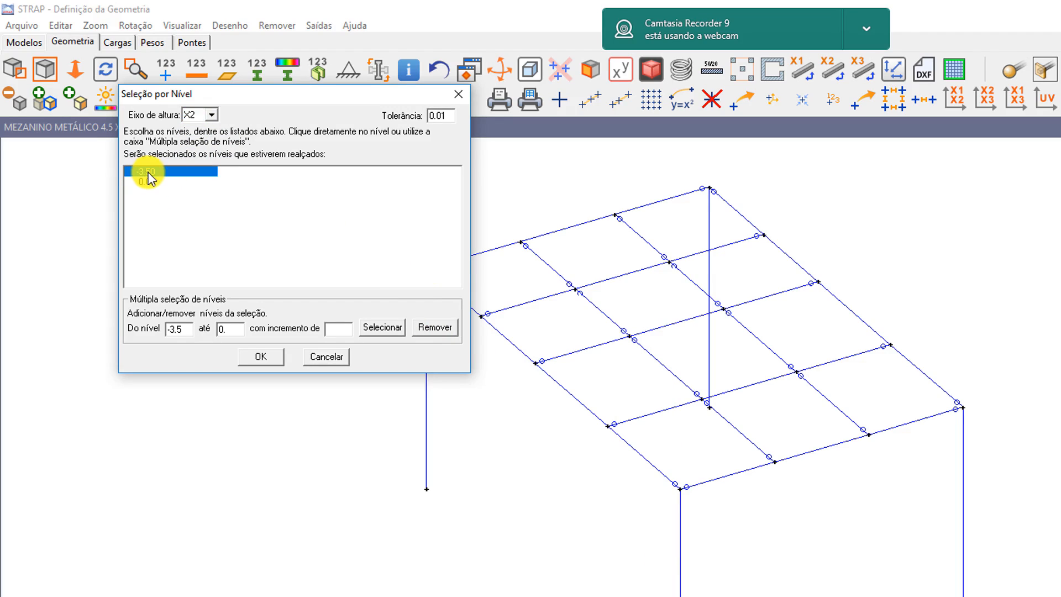
pyautogui.click(264, 358)
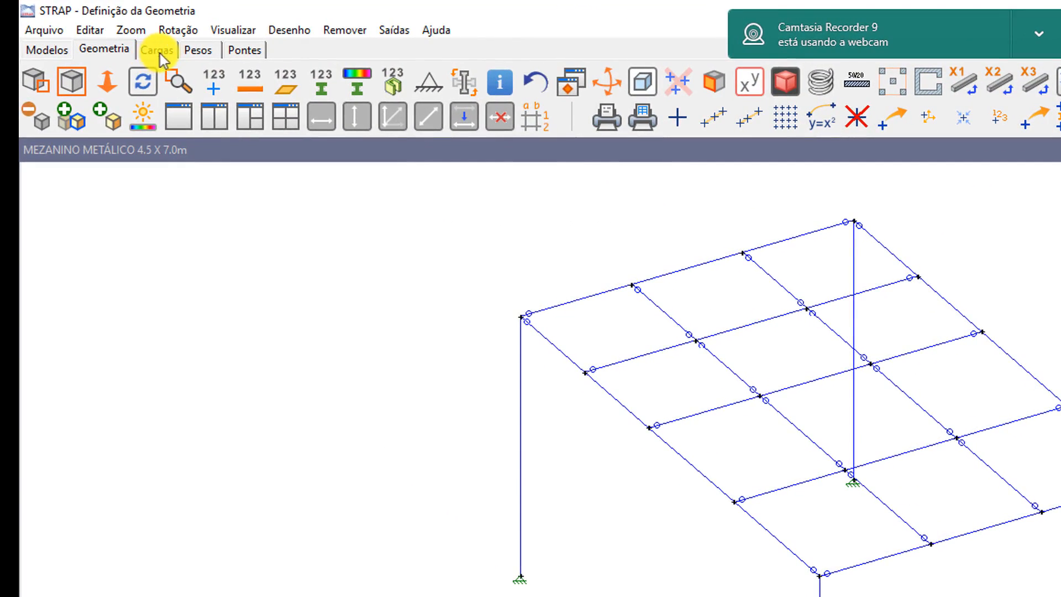
# Inspect the rendered 3D model of the mezzanine from several angles
pyautogui.click(157, 53)
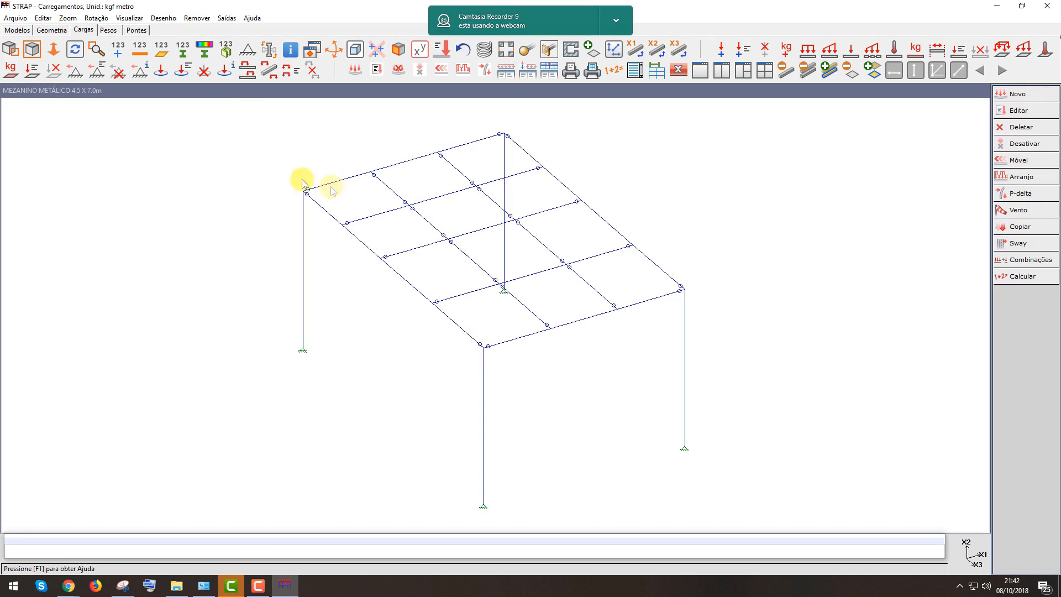
pyautogui.click(48, 33)
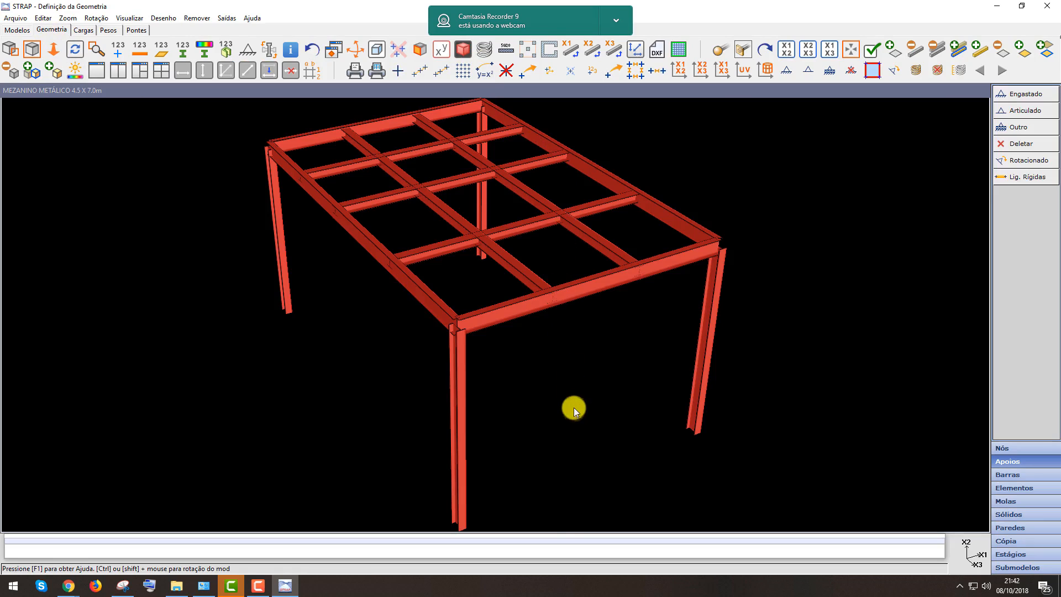
pyautogui.scroll(-3, 553, 376)
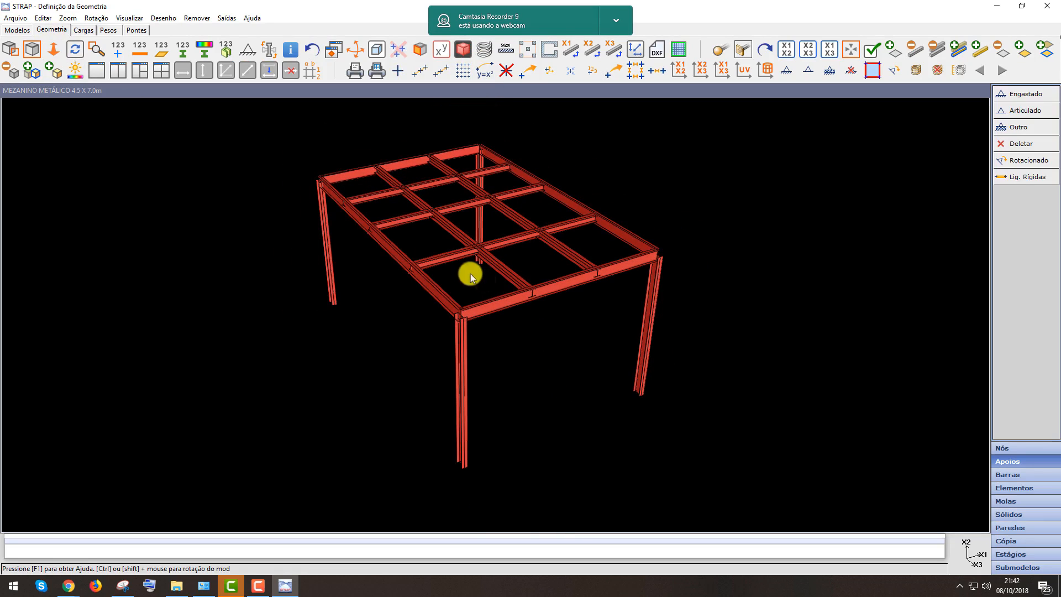
pyautogui.scroll(5, 503, 327)
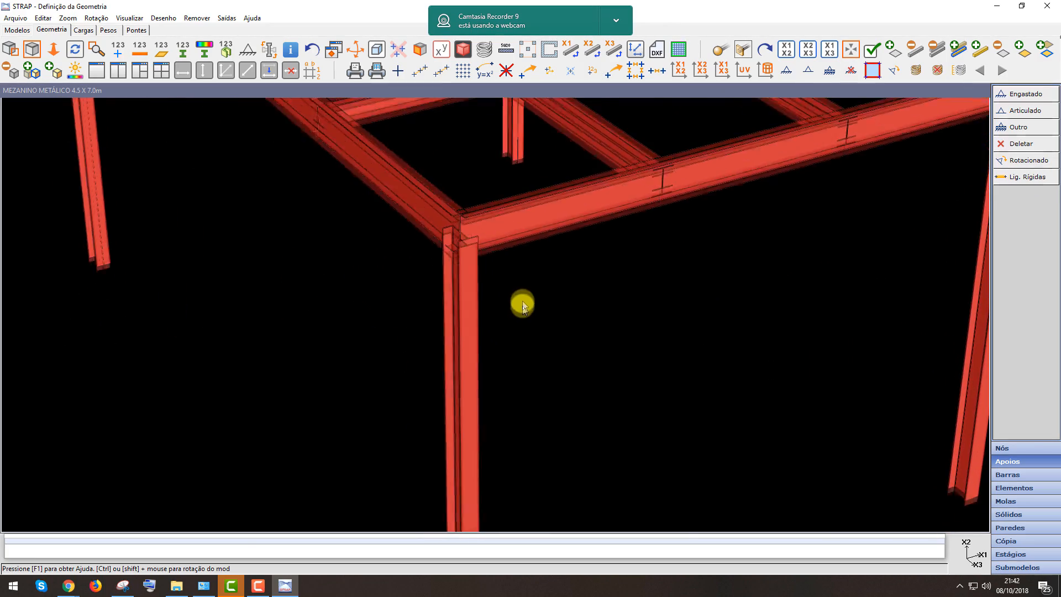
pyautogui.scroll(-4, 523, 300)
pyautogui.moveTo(554, 265); pyautogui.dragTo(539, 341, button='middle')
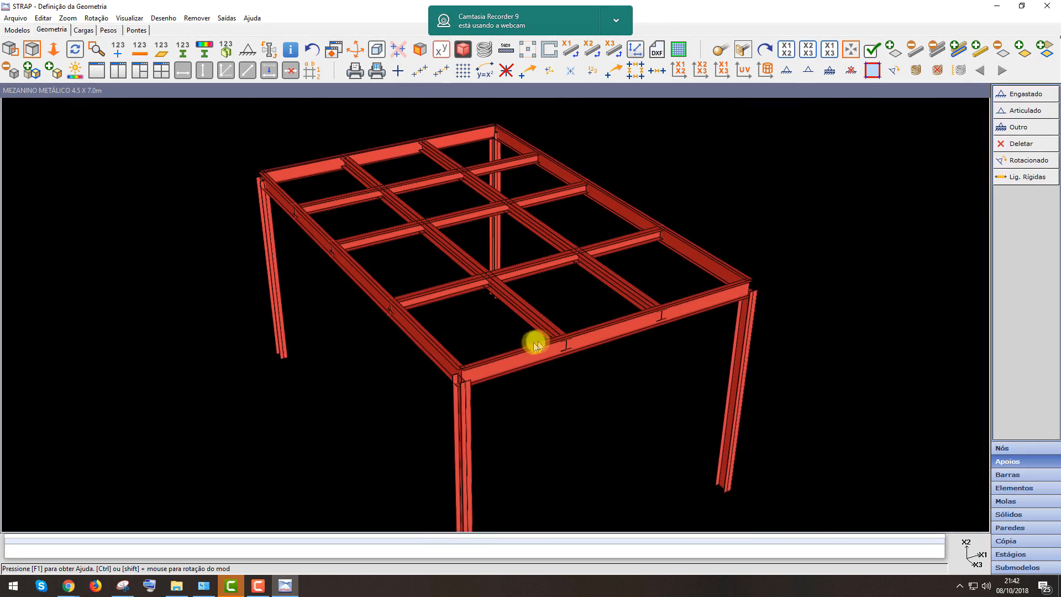
pyautogui.scroll(3, 538, 340)
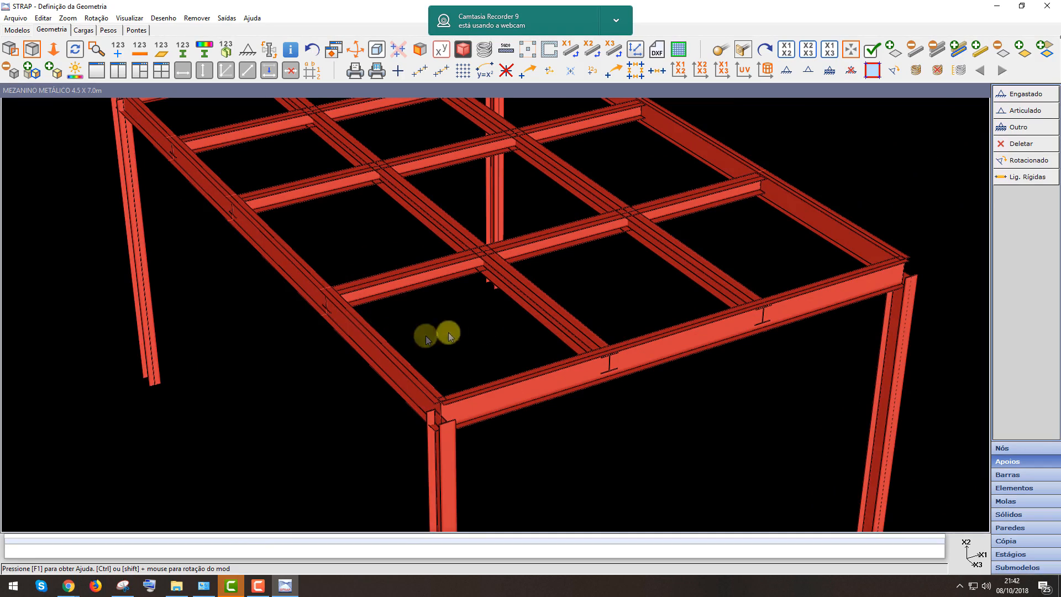
pyautogui.scroll(-3, 535, 328)
pyautogui.moveTo(437, 348); pyautogui.dragTo(383, 193, button='middle')
pyautogui.scroll(-3, 701, 245)
pyautogui.moveTo(702, 245); pyautogui.dragTo(721, 346, button='middle')
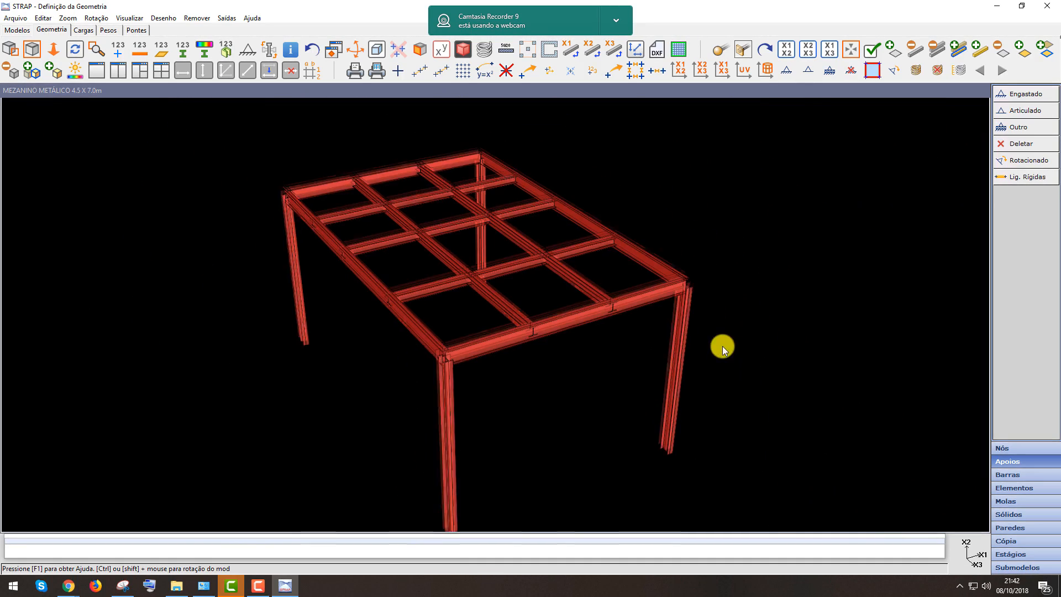
pyautogui.scroll(2, 453, 212)
pyautogui.scroll(-3, 572, 312)
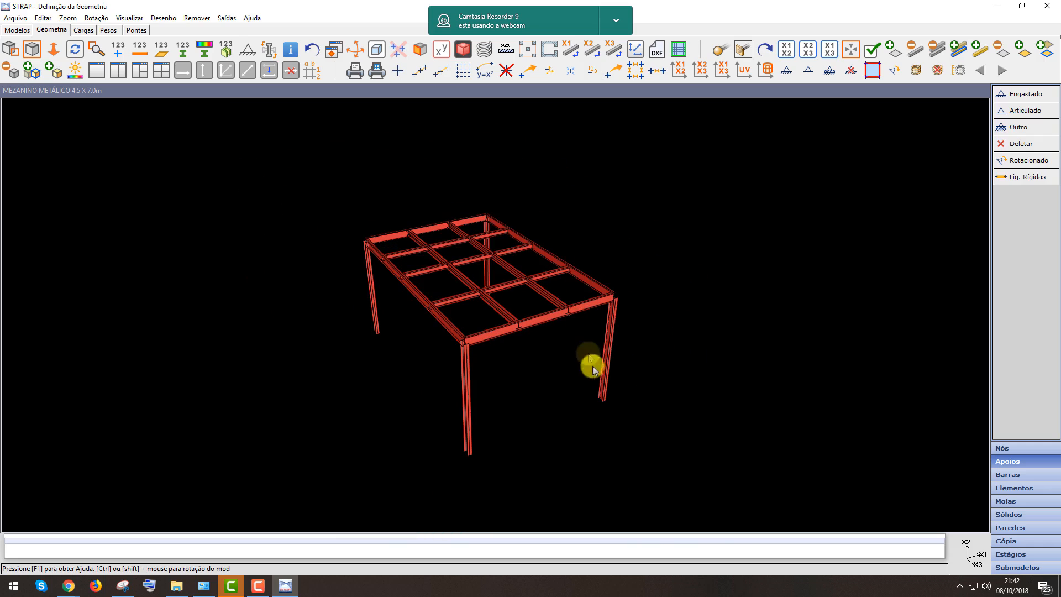
pyautogui.scroll(2, 549, 271)
pyautogui.moveTo(548, 271); pyautogui.dragTo(521, 306, button='middle')
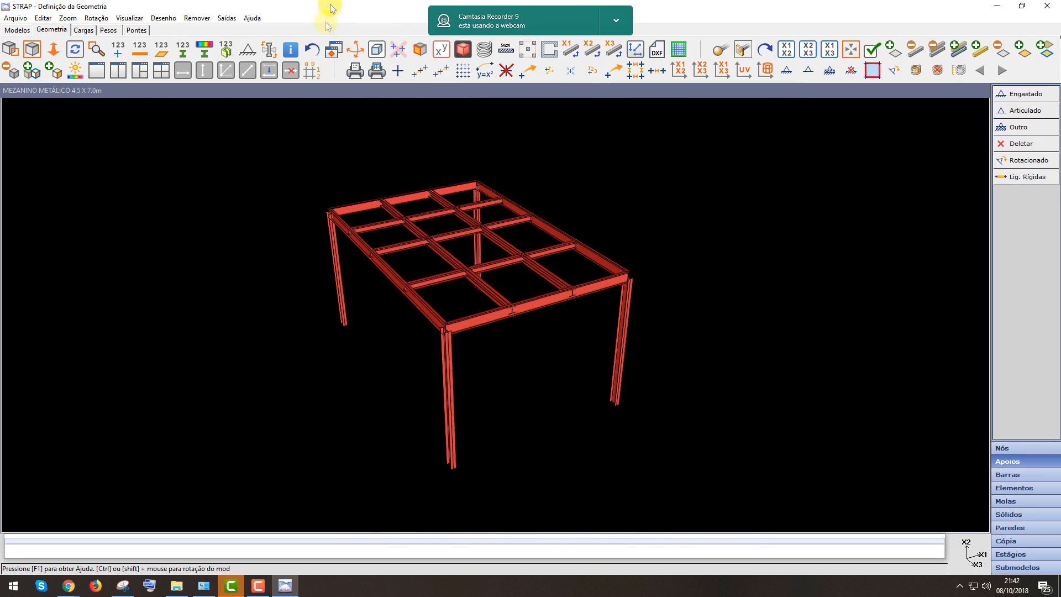
pyautogui.click(358, 50)
pyautogui.moveTo(462, 367); pyautogui.dragTo(552, 337)
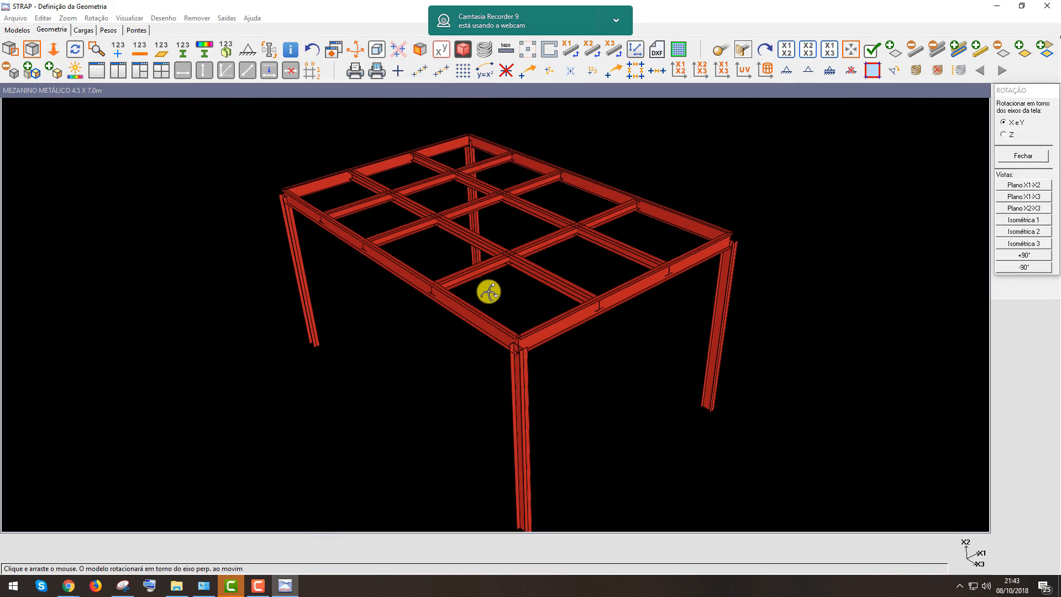
pyautogui.moveTo(542, 383)
pyautogui.mouseDown()
pyautogui.moveTo(547, 362)
pyautogui.moveTo(553, 382)
pyautogui.mouseUp()
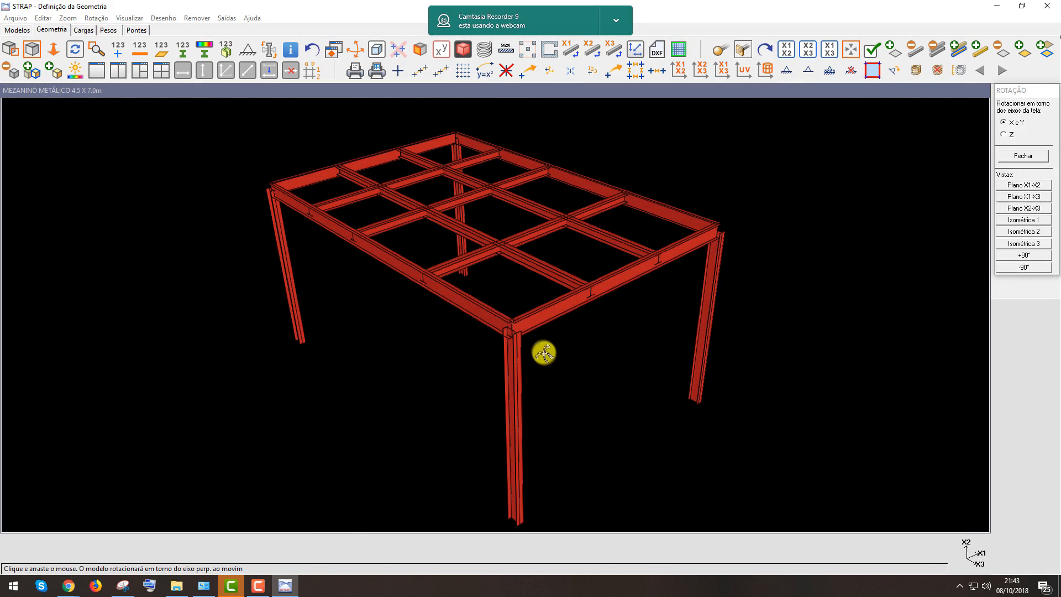
pyautogui.press('Escape')
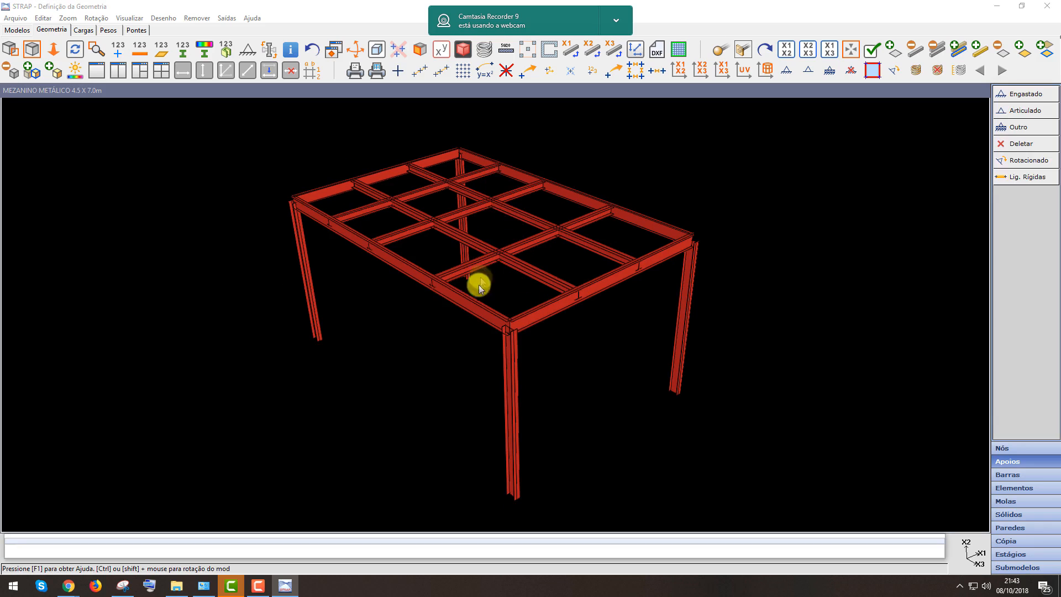
# Switch the model back to wireframe display and set the Isometric 1 view
pyautogui.click(463, 50)
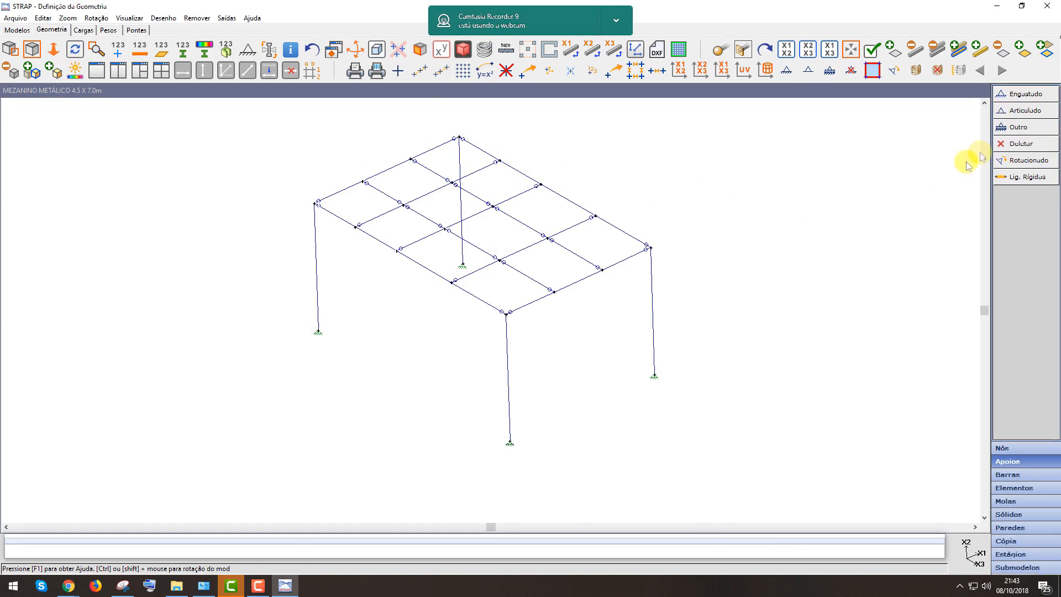
pyautogui.click(358, 53)
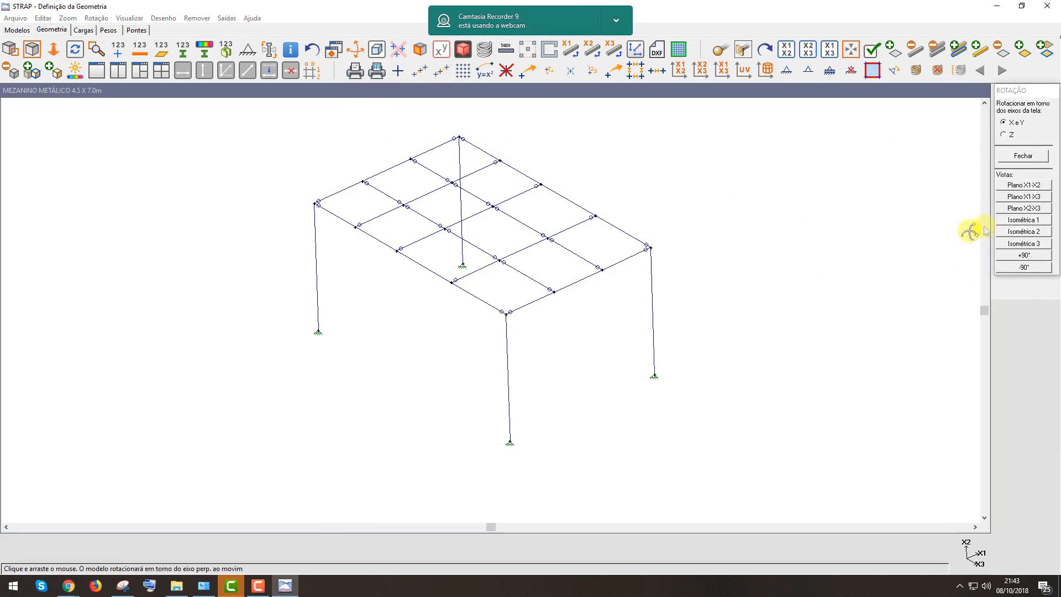
pyautogui.click(1009, 220)
pyautogui.press('Escape')
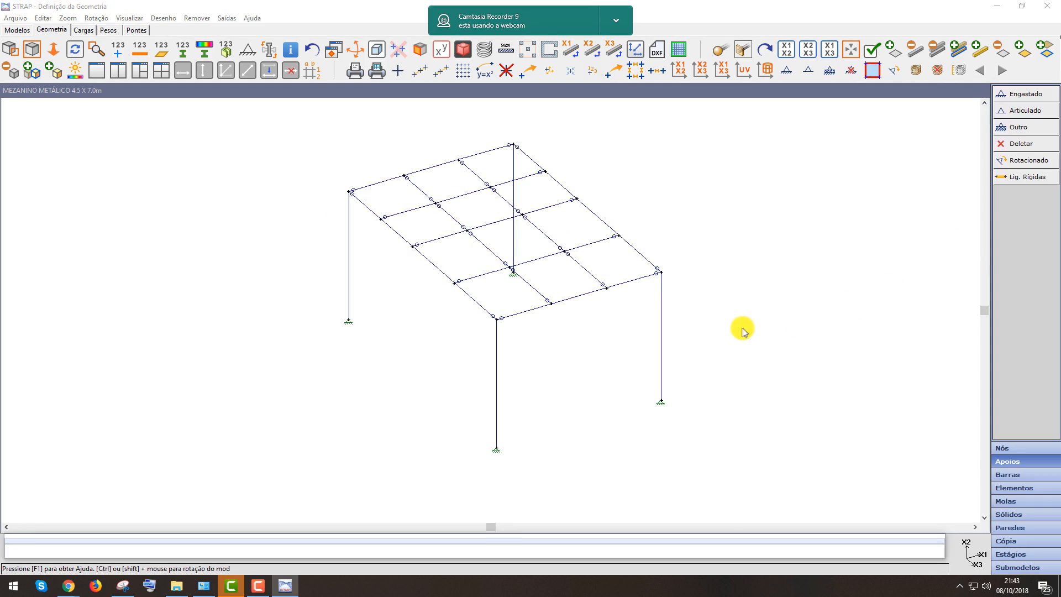
pyautogui.scroll(-1, 742, 330)
pyautogui.scroll(3, 741, 330)
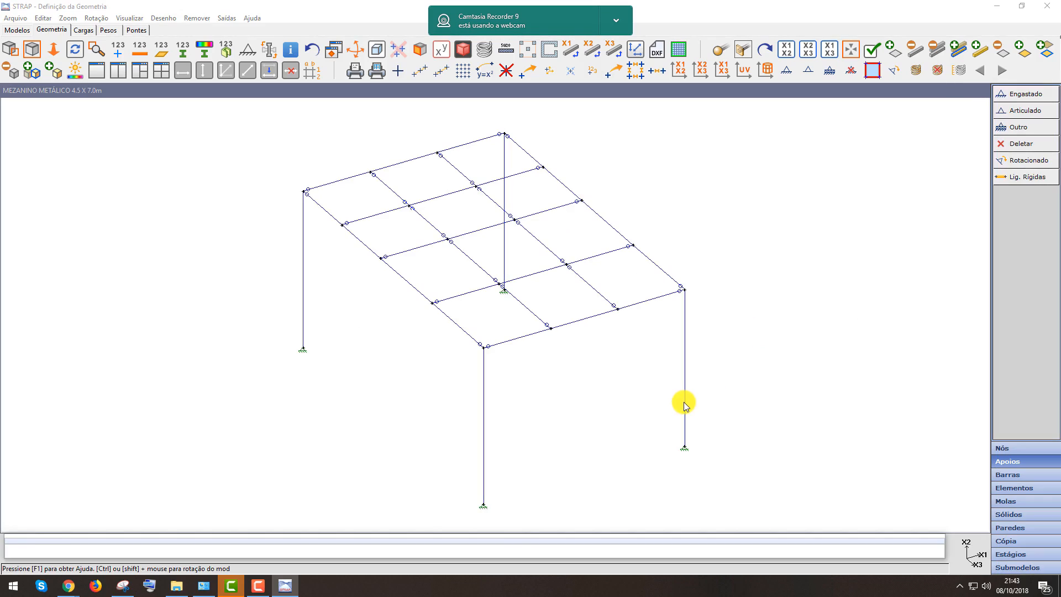
# Query the information of the node at the top of the rear column
pyautogui.click(289, 51)
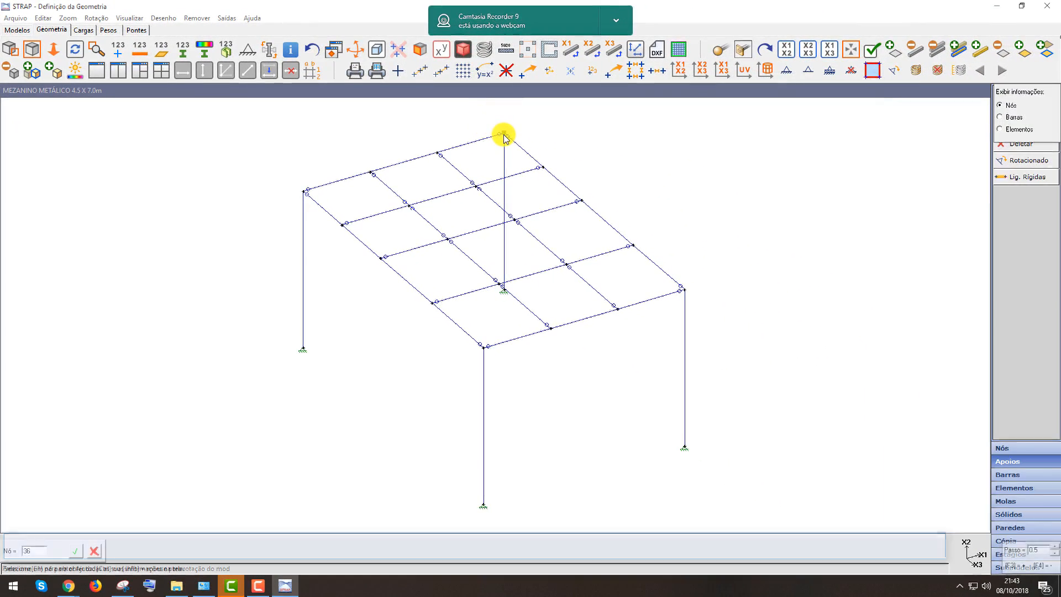
pyautogui.click(504, 137)
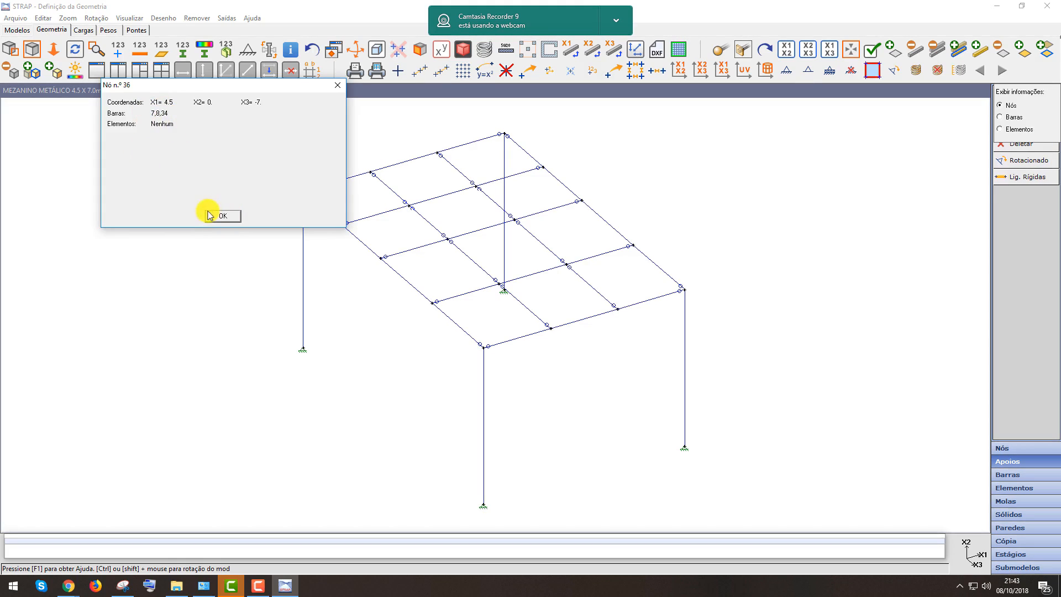
pyautogui.click(223, 217)
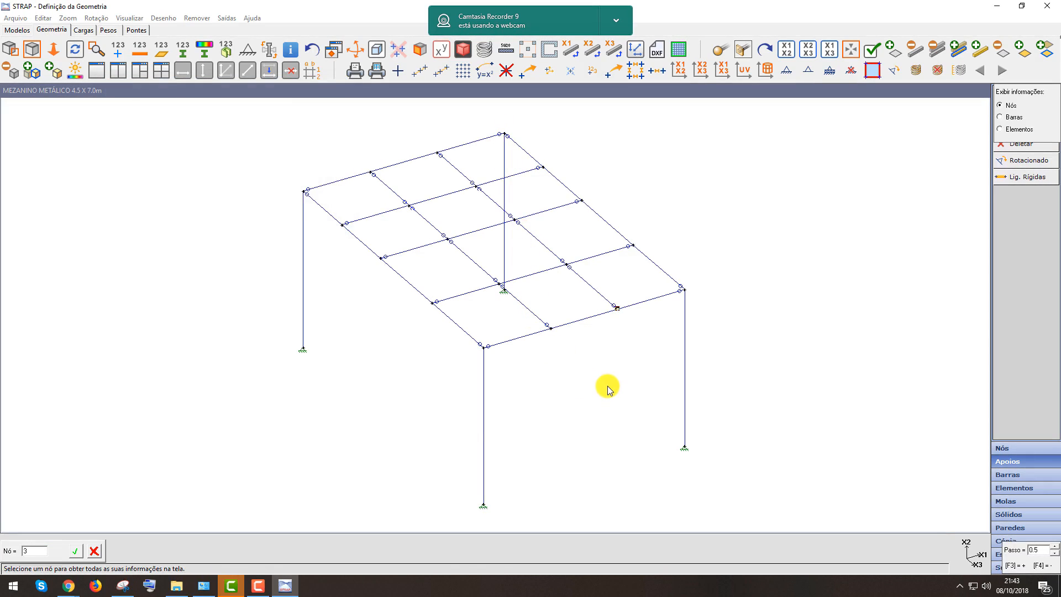
pyautogui.press('Escape')
# Create a new load case titled CP1 - PP
pyautogui.click(83, 30)
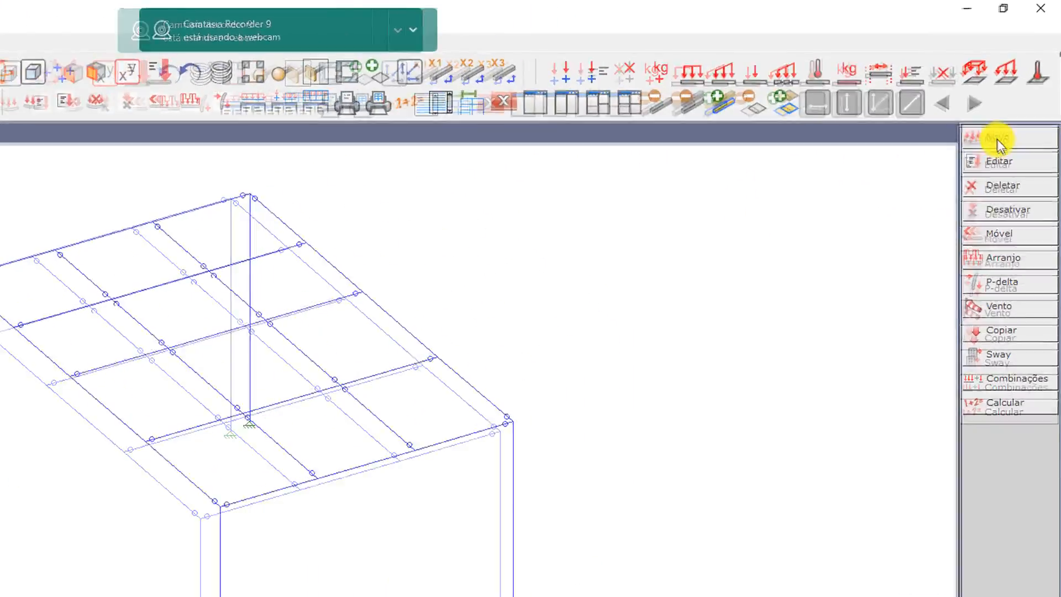
pyautogui.click(997, 138)
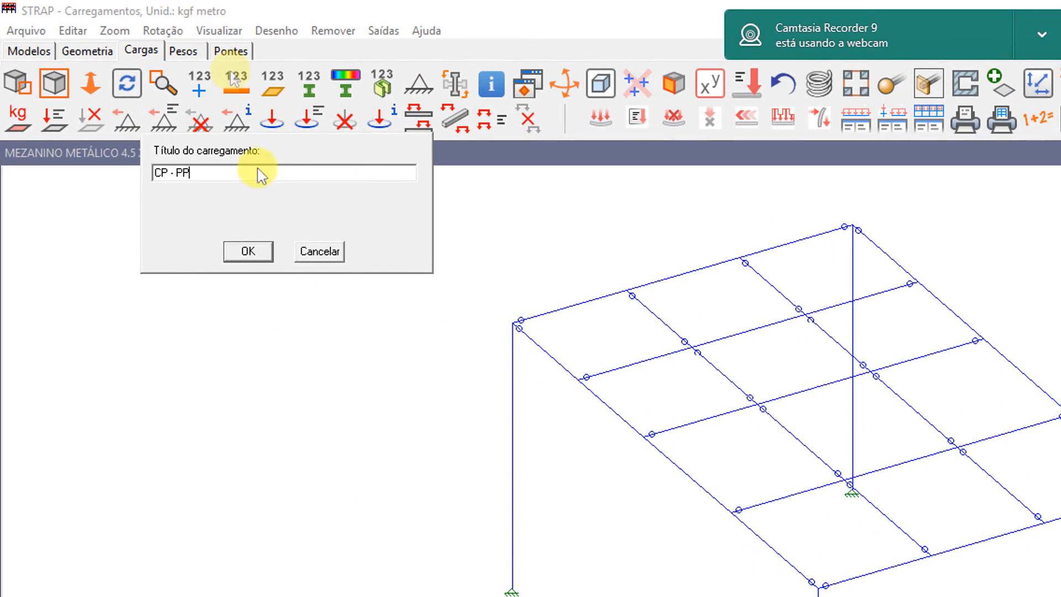
pyautogui.click(168, 173)
pyautogui.write('1')
pyautogui.click(247, 252)
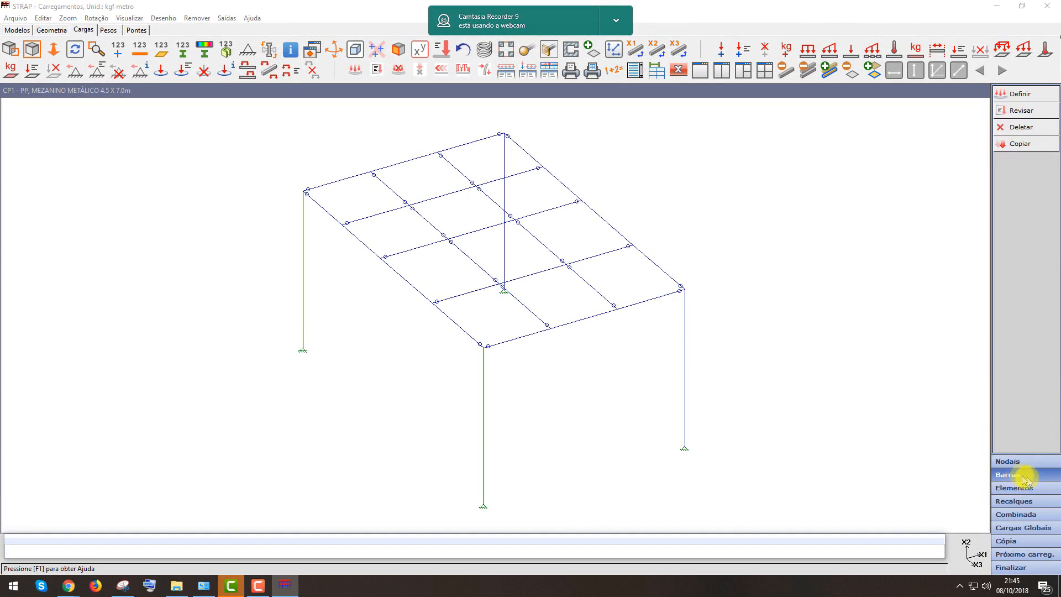
# Apply self-weight to all bars in direction X2 with factor -1
pyautogui.click(1020, 95)
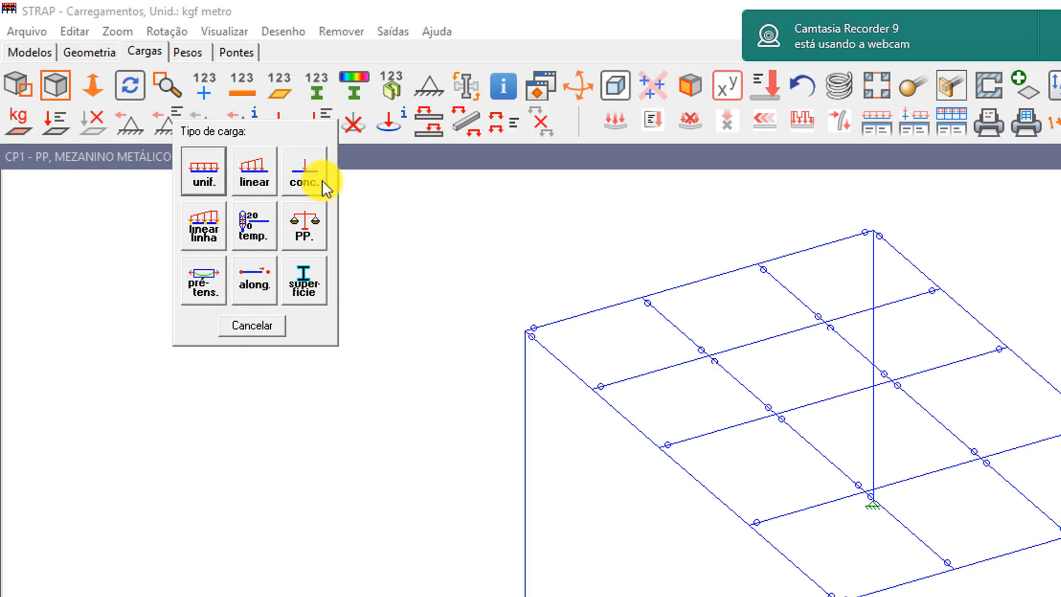
pyautogui.click(301, 228)
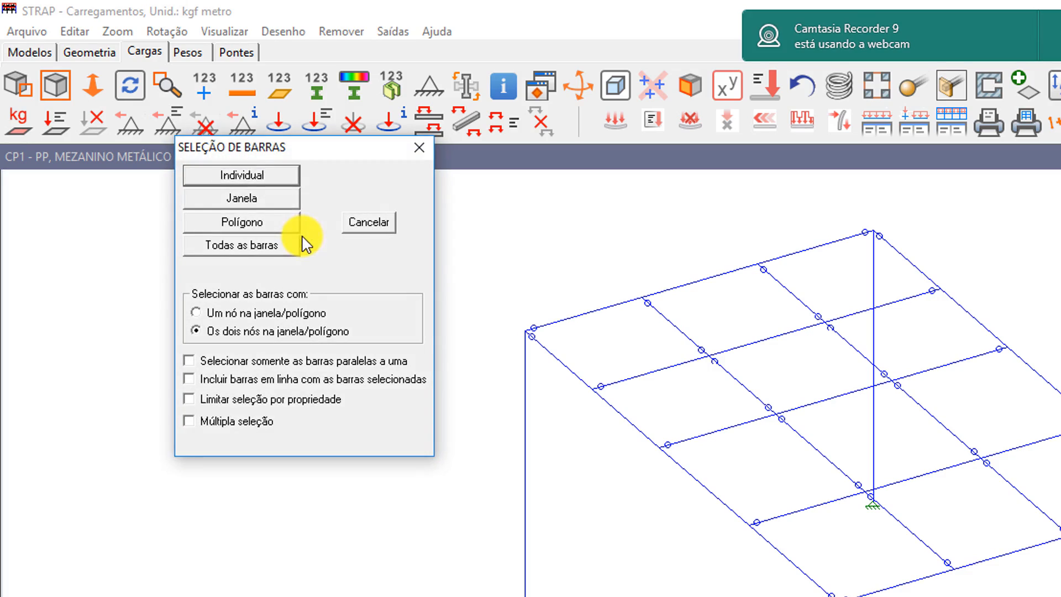
pyautogui.click(252, 250)
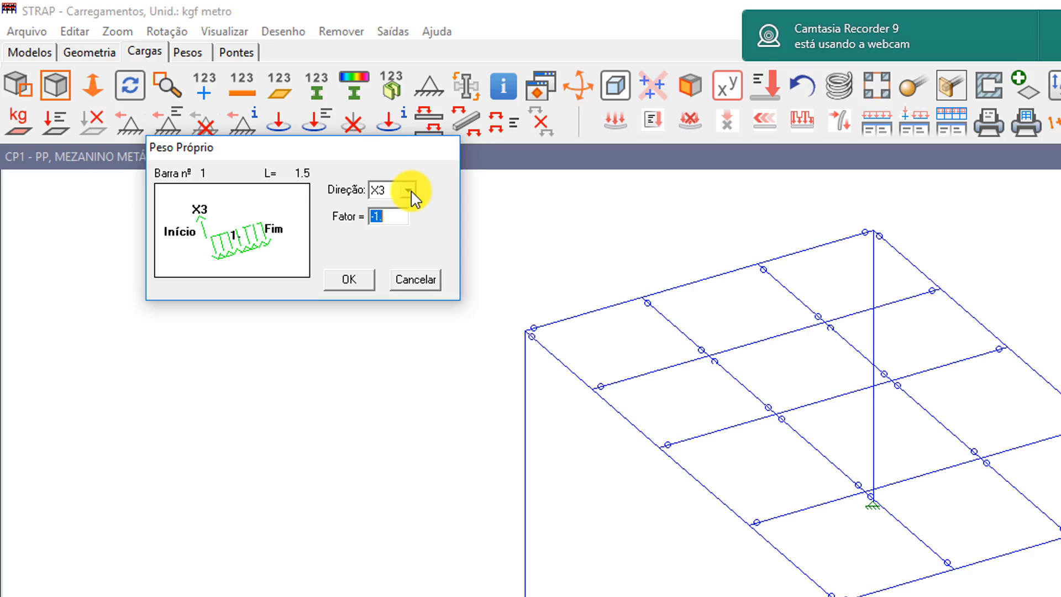
pyautogui.click(409, 191)
pyautogui.click(389, 219)
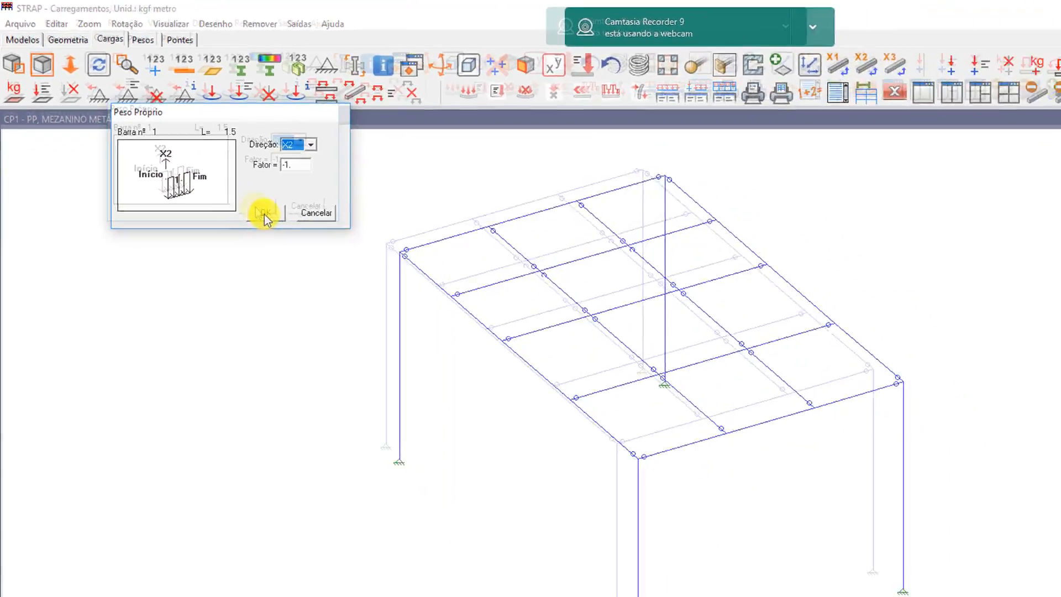
pyautogui.click(263, 213)
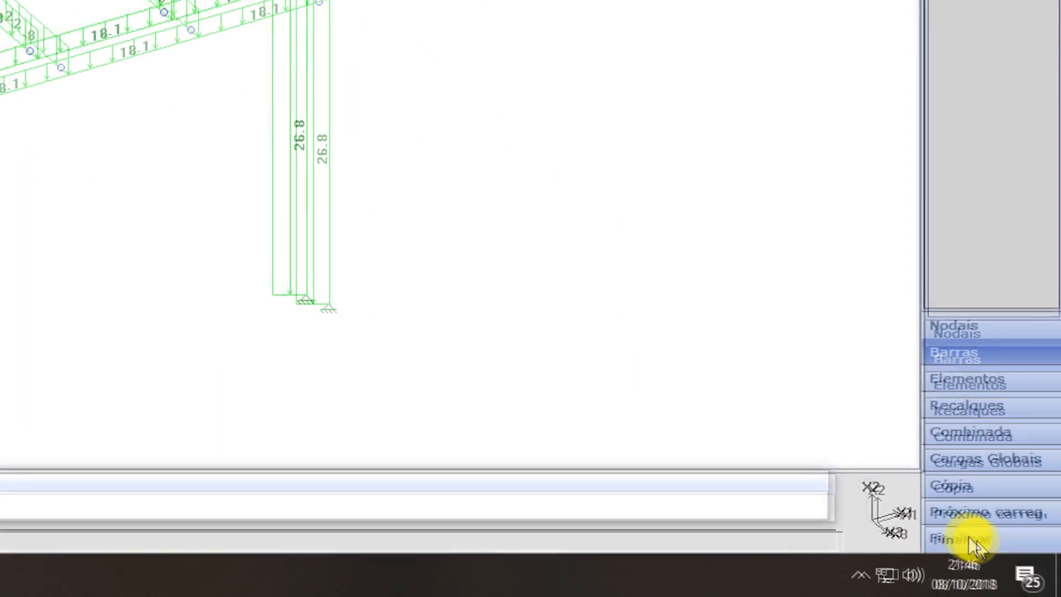
pyautogui.click(974, 541)
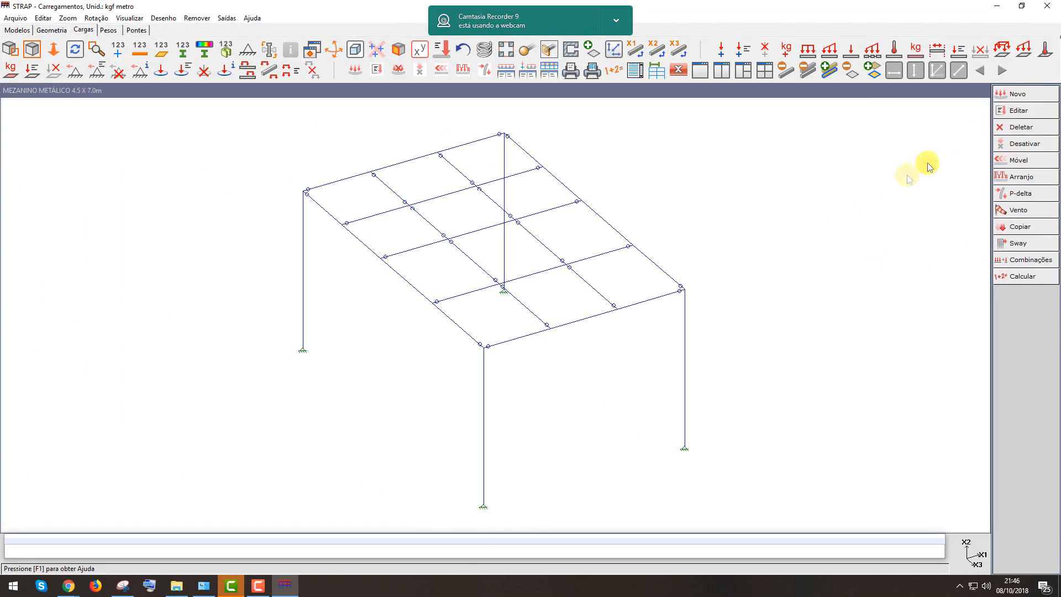
# Create load case CP2 - PISO and define a global area load of -30 kg/m² in Global X2 applied to bars
pyautogui.click(1040, 100)
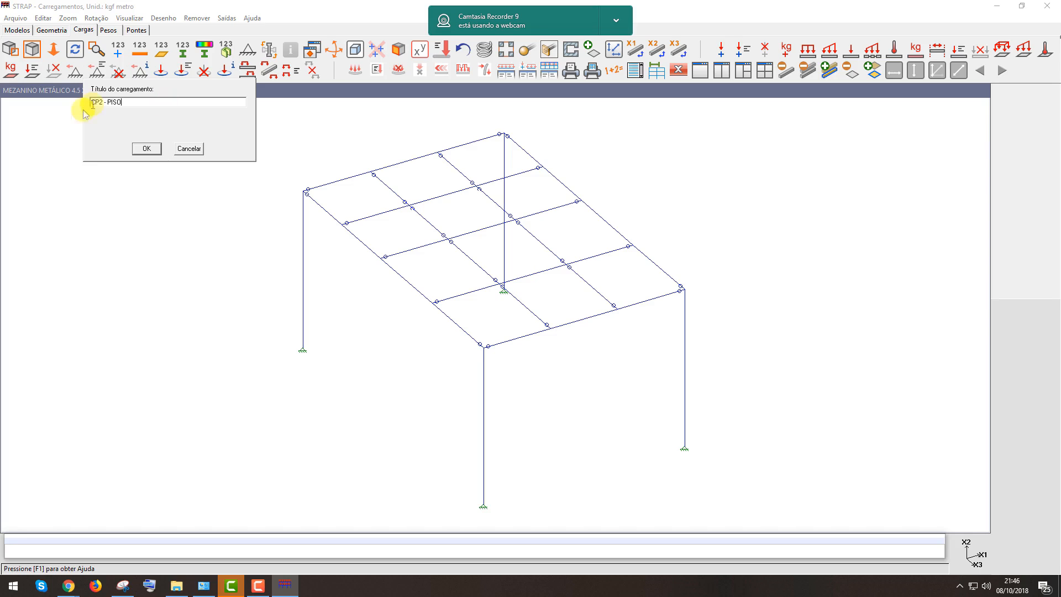
pyautogui.click(144, 148)
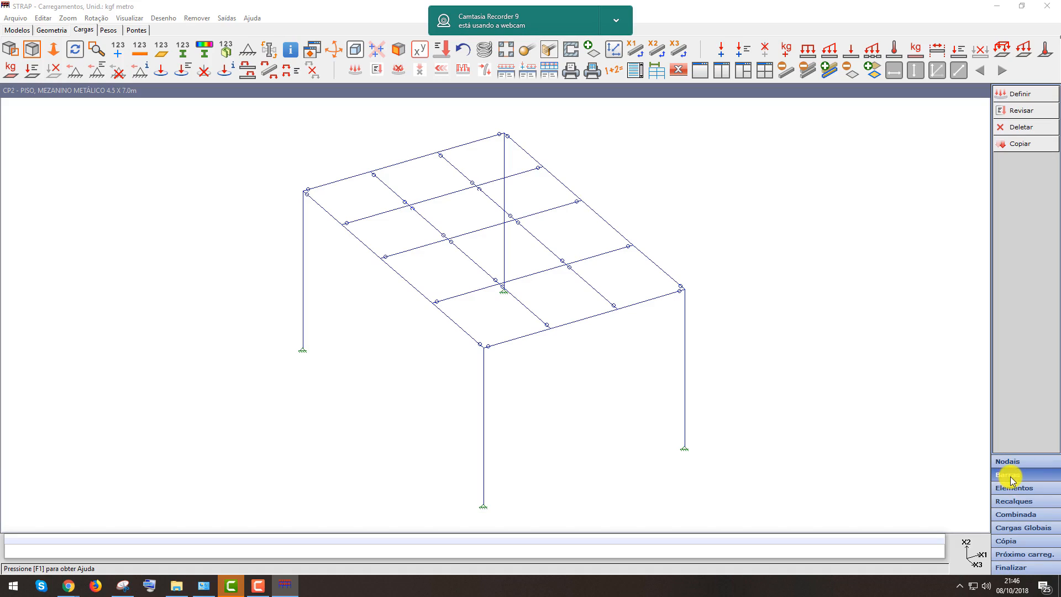
pyautogui.click(981, 466)
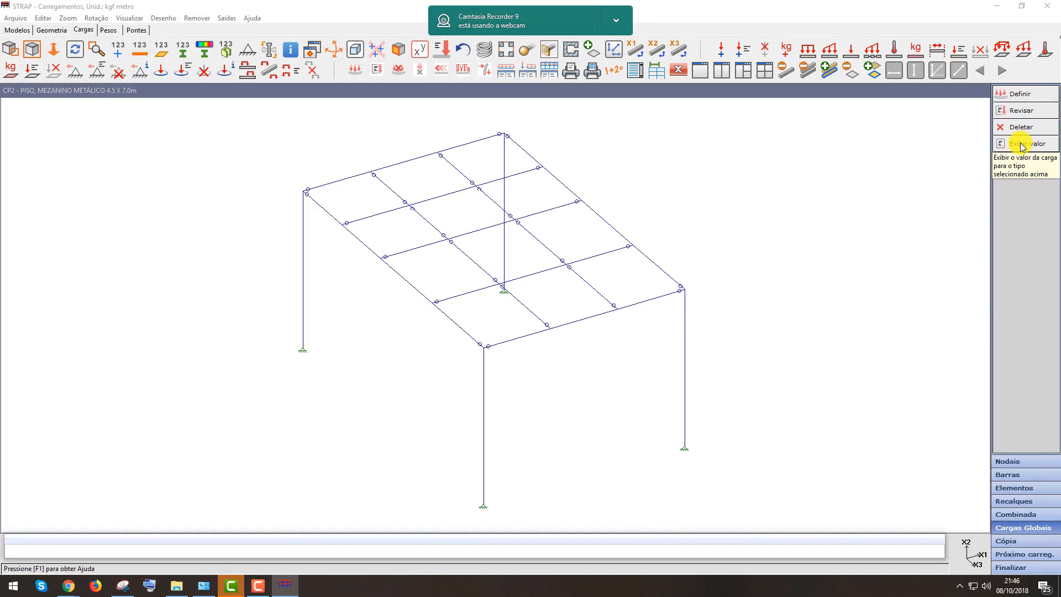
pyautogui.click(613, 21)
pyautogui.click(635, 50)
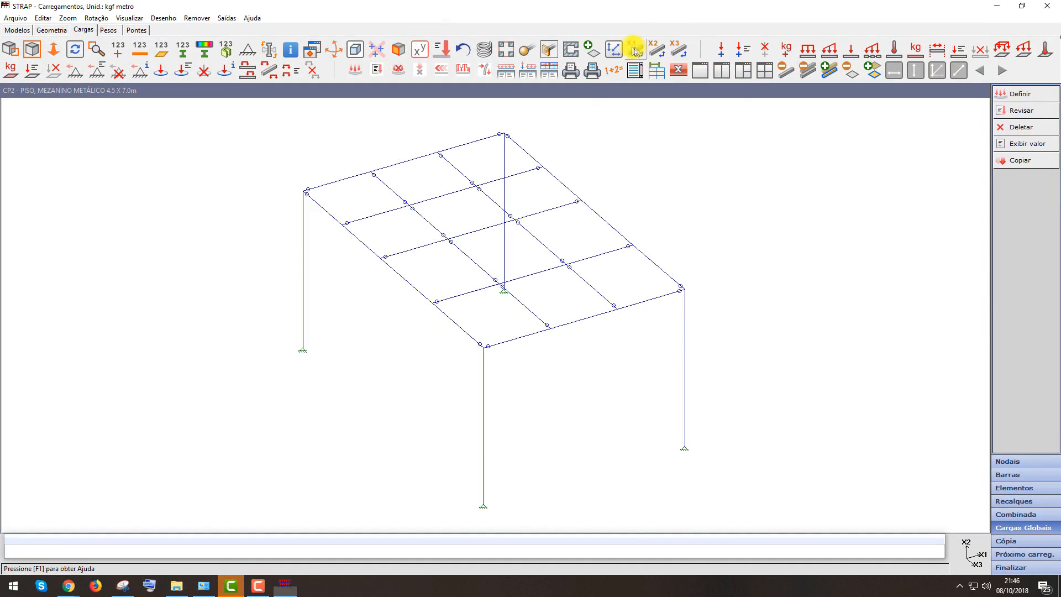
pyautogui.click(1027, 528)
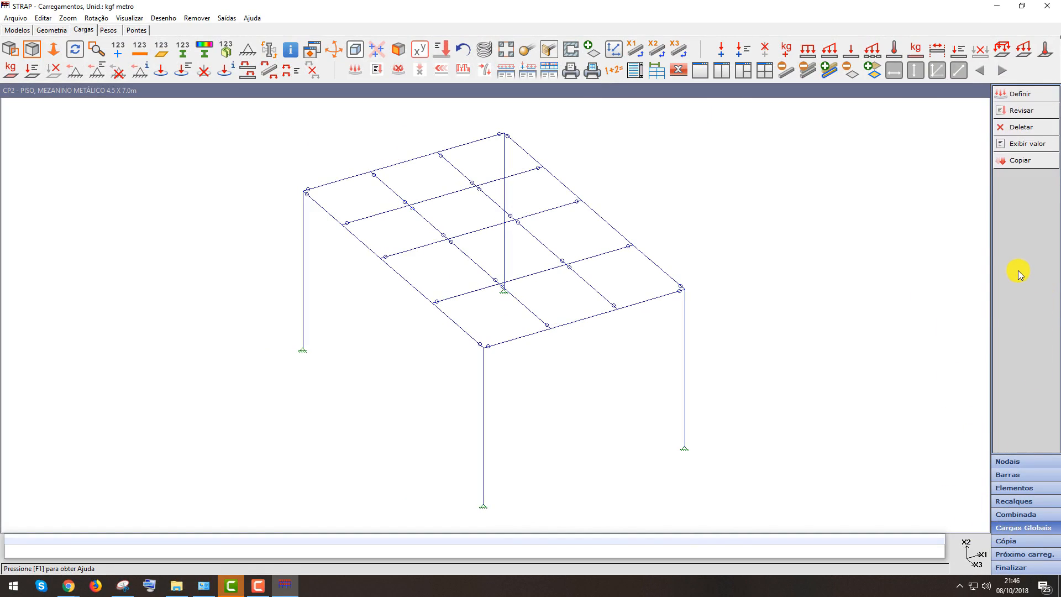
pyautogui.click(1021, 94)
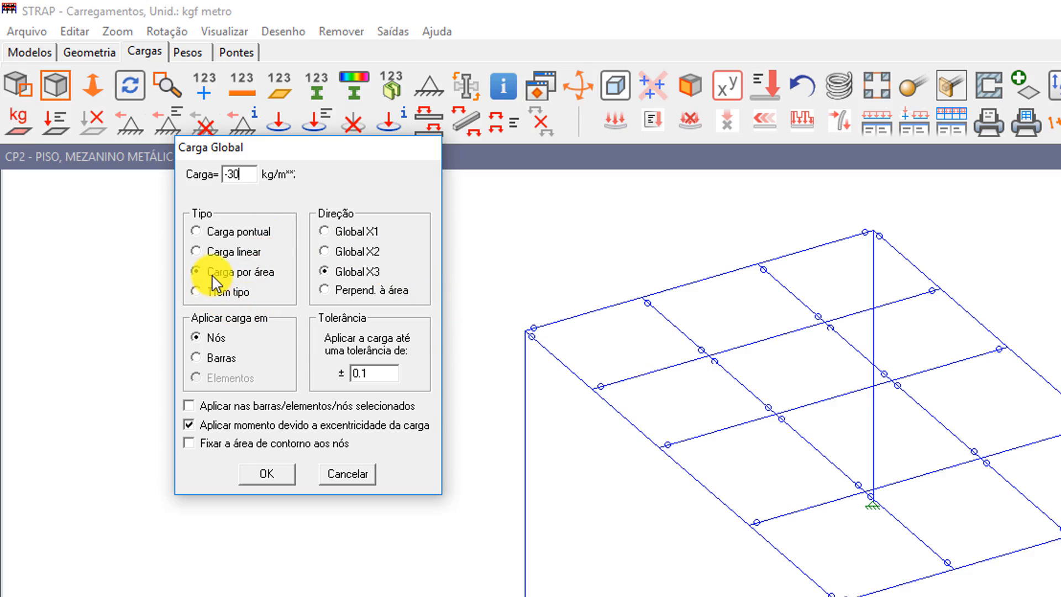
pyautogui.click(328, 251)
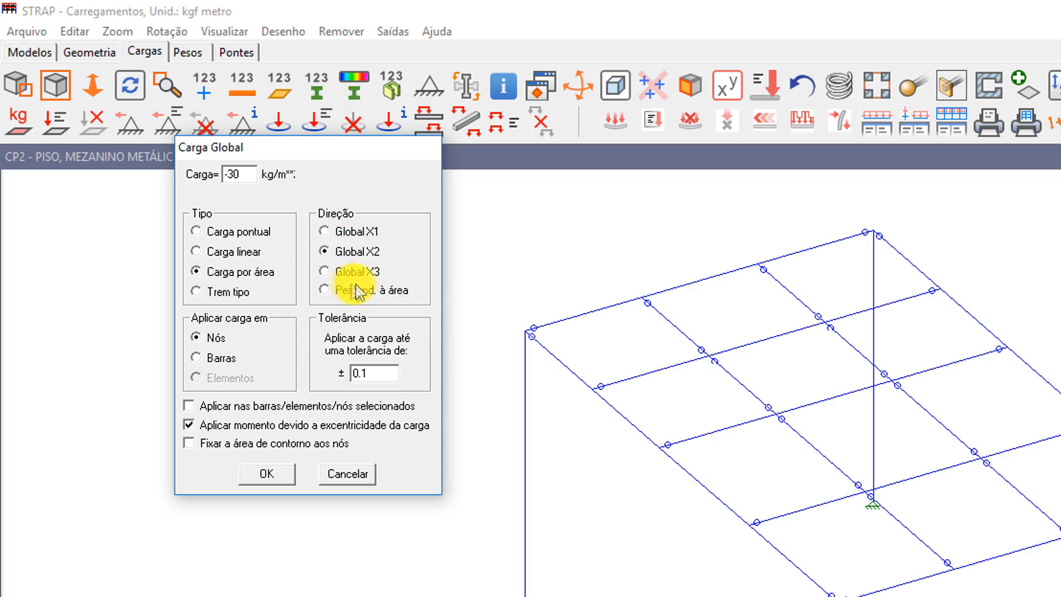
pyautogui.click(197, 357)
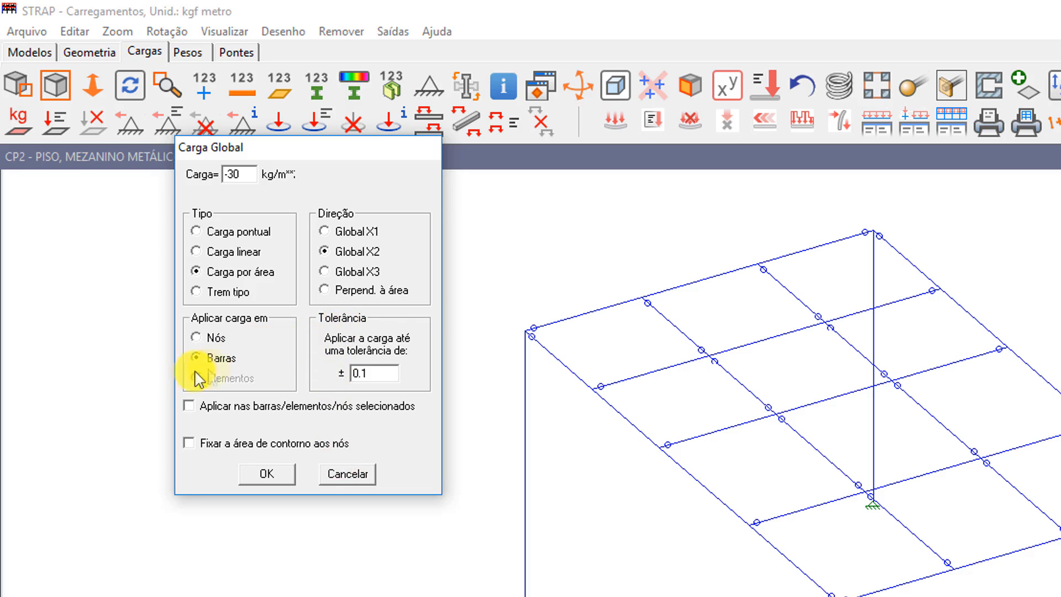
pyautogui.click(265, 475)
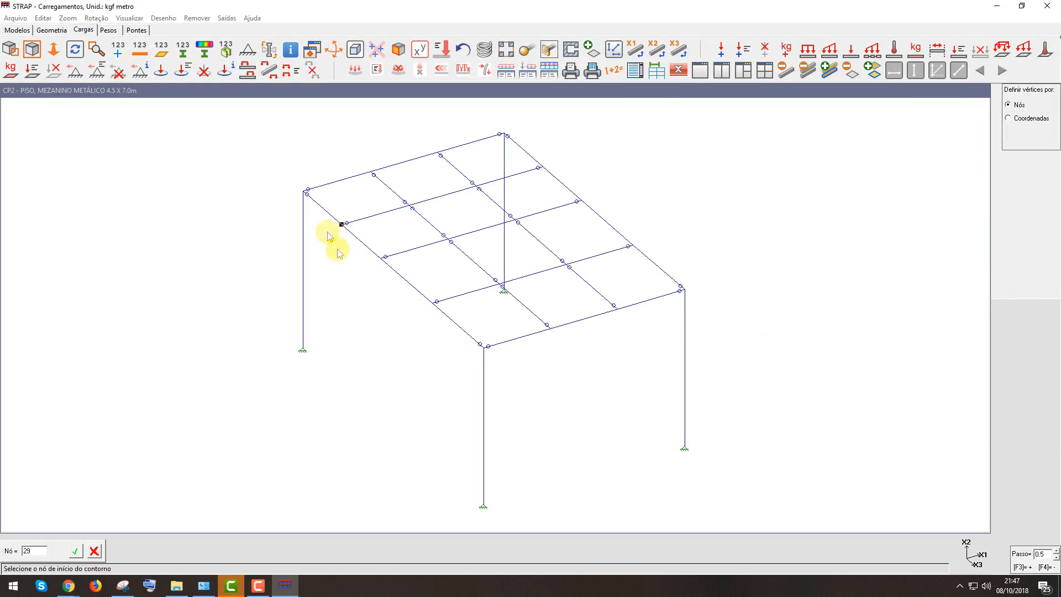
# Outline the loaded floor contour through the perimeter nodes, excluding the bay beside the front-right column
pyautogui.click(303, 192)
pyautogui.click(504, 134)
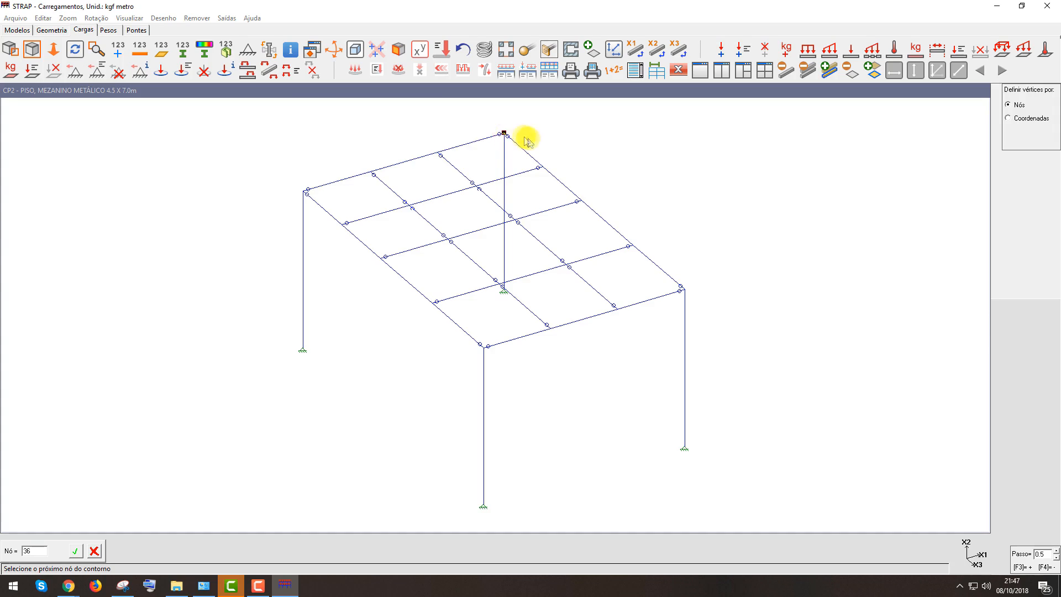
pyautogui.click(631, 245)
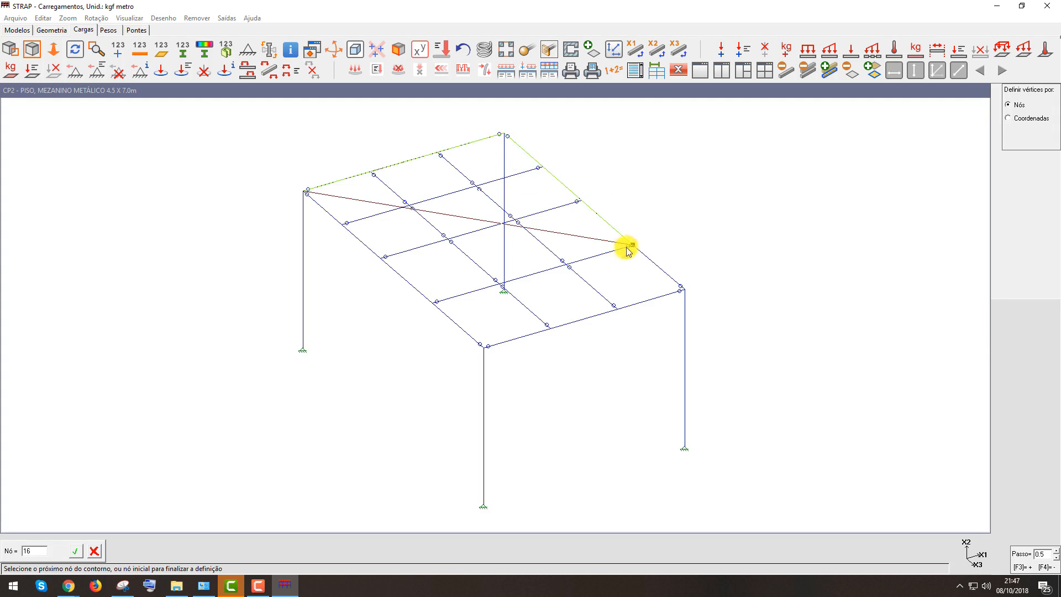
pyautogui.click(570, 269)
pyautogui.click(615, 308)
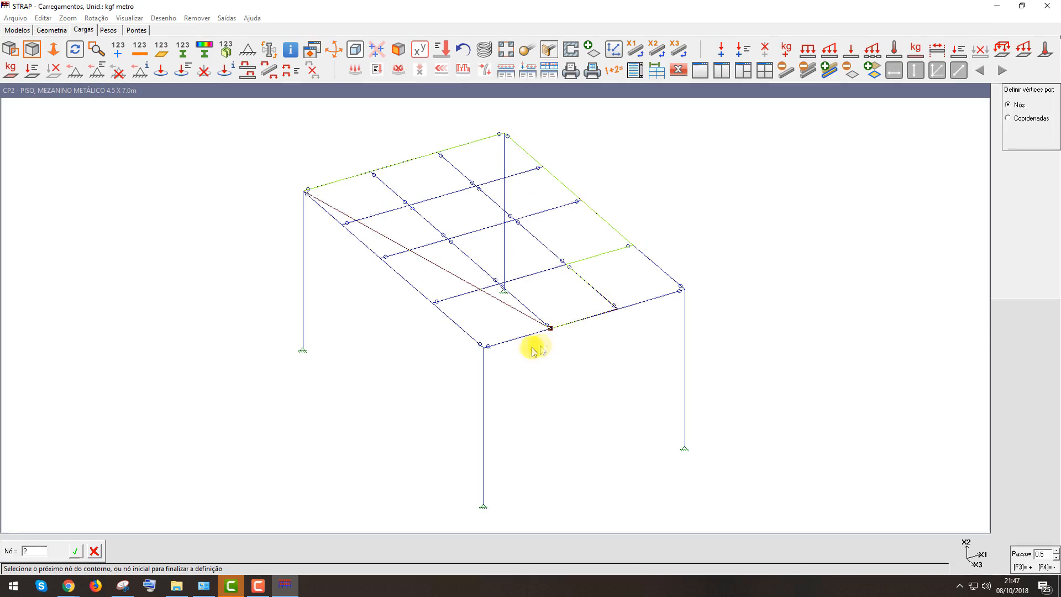
pyautogui.click(485, 346)
pyautogui.click(305, 197)
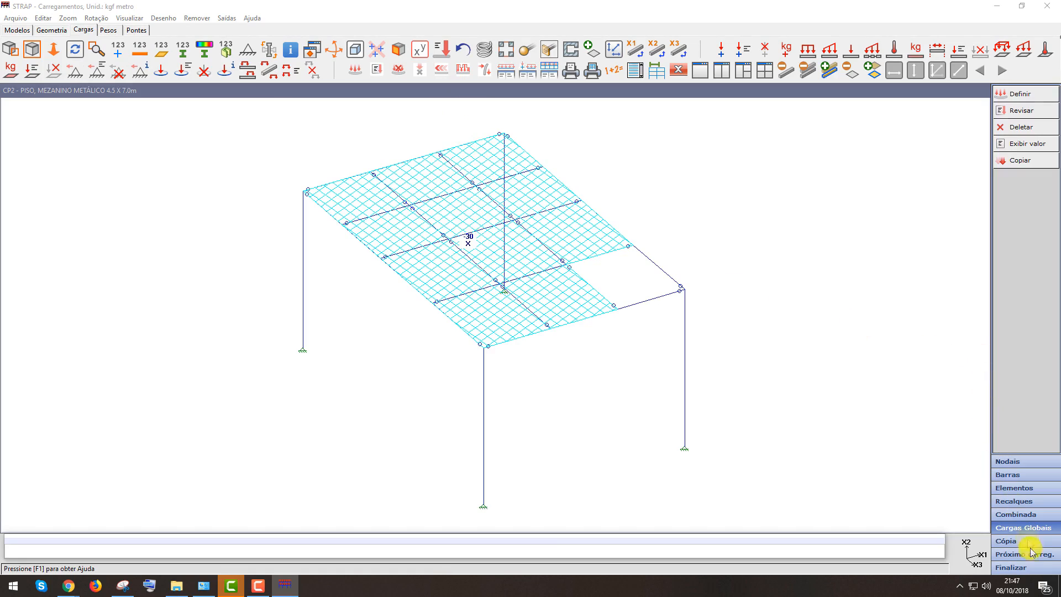
pyautogui.click(1023, 572)
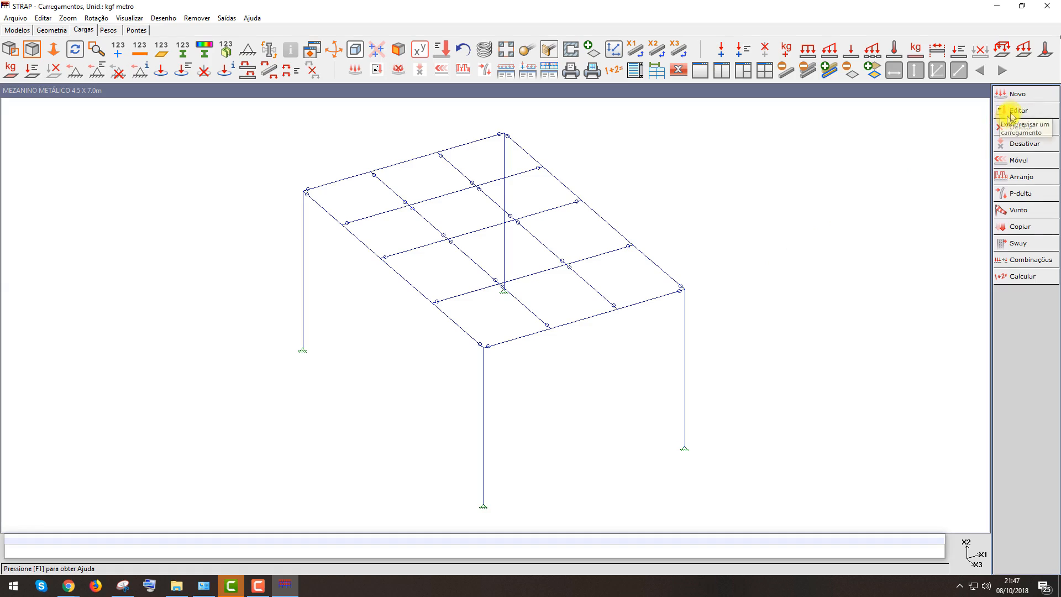
# Create load case CV-SC and define a global area load of -200 kg/m² in Global X2 applied to bars
pyautogui.click(1042, 98)
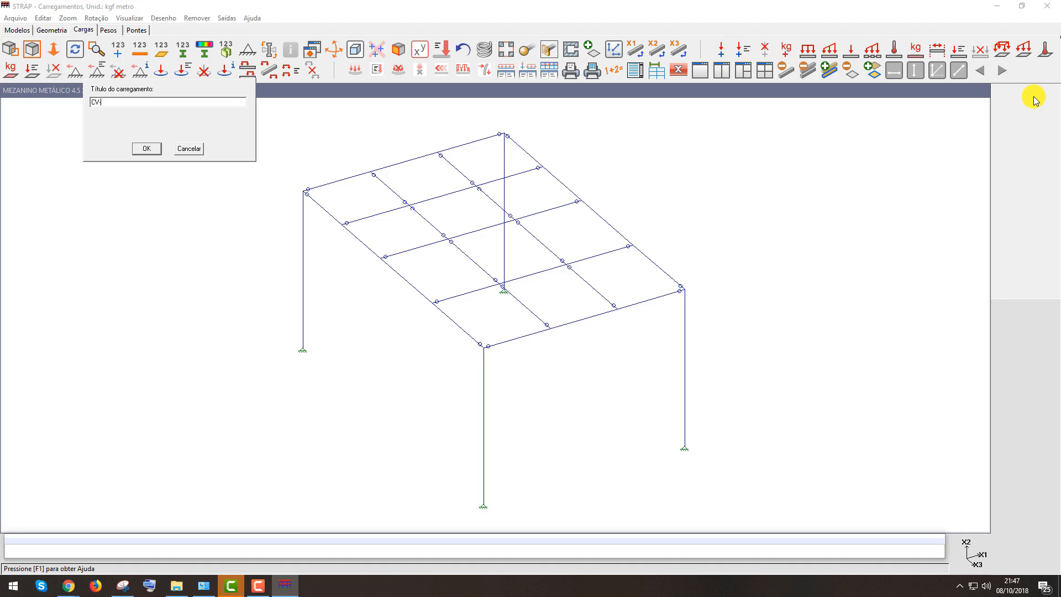
pyautogui.click(145, 149)
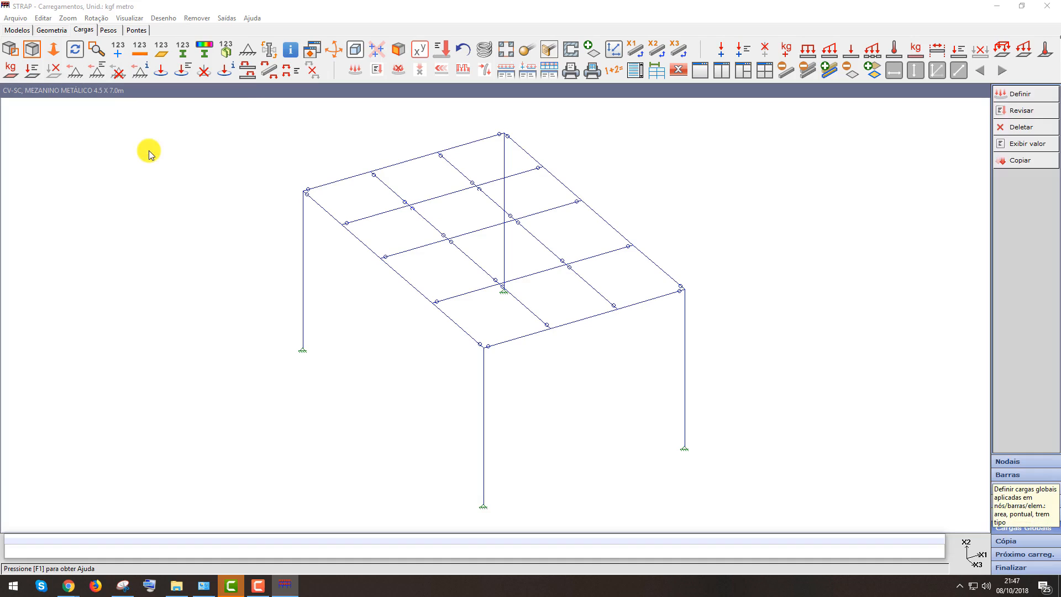
pyautogui.click(1035, 98)
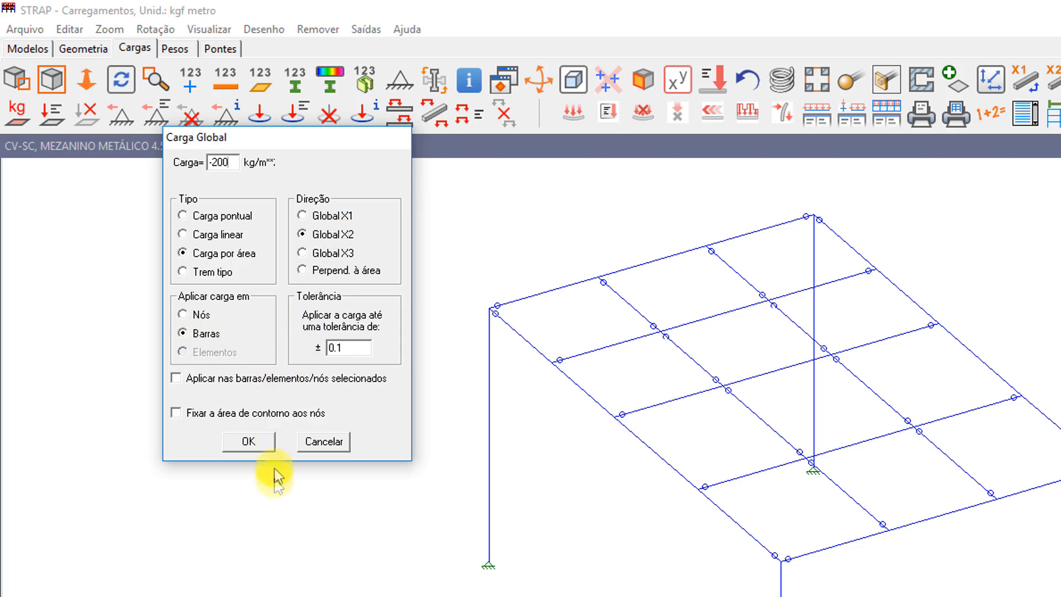
pyautogui.click(249, 442)
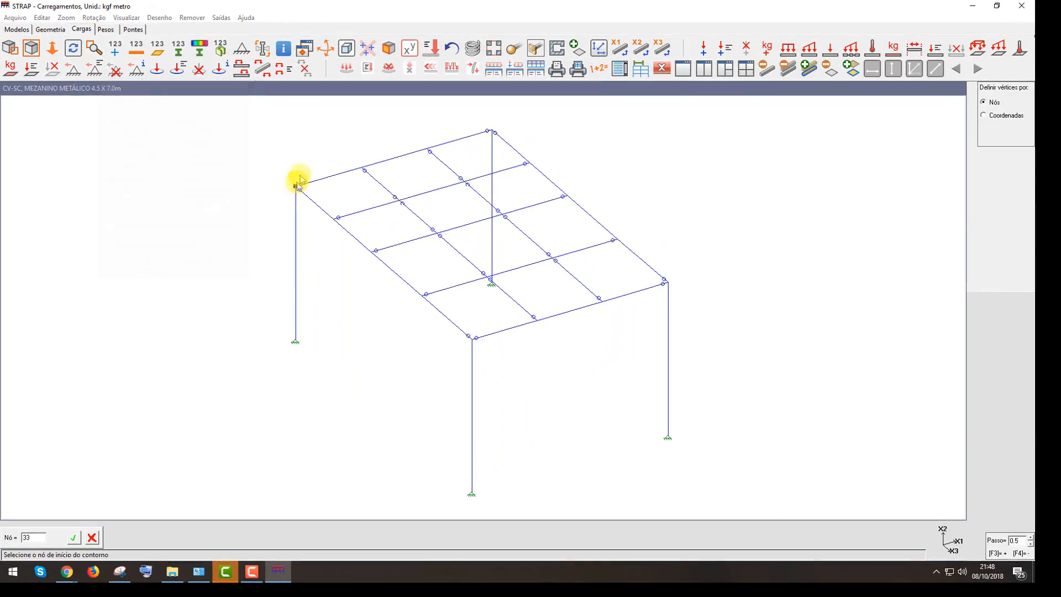
# Outline the same floor contour node by node, leaving out the bay beside the front-right column
pyautogui.click(295, 189)
pyautogui.click(488, 131)
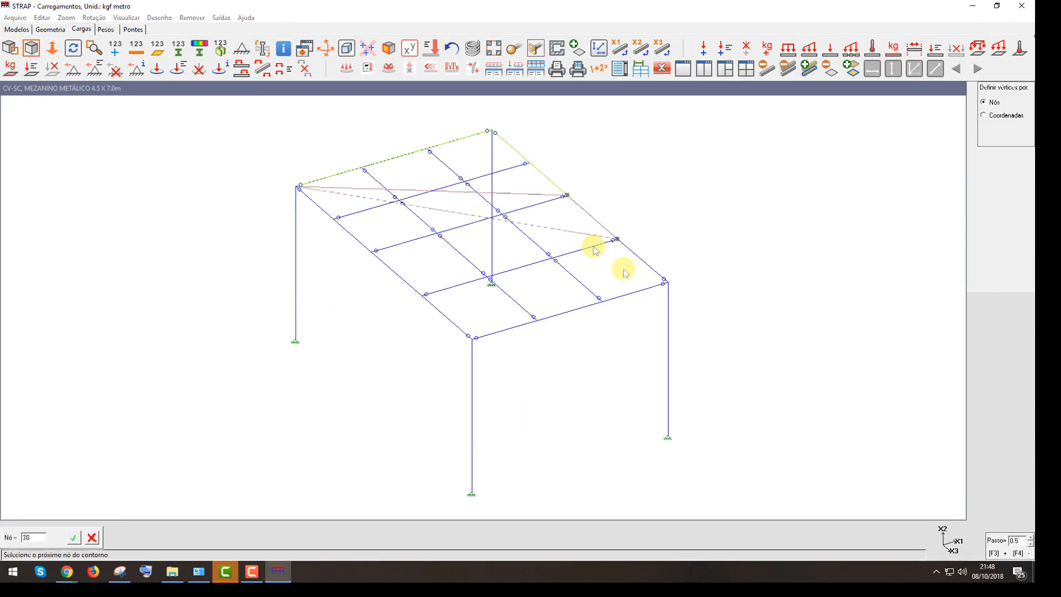
pyautogui.click(620, 242)
pyautogui.click(555, 260)
pyautogui.click(603, 303)
pyautogui.click(473, 337)
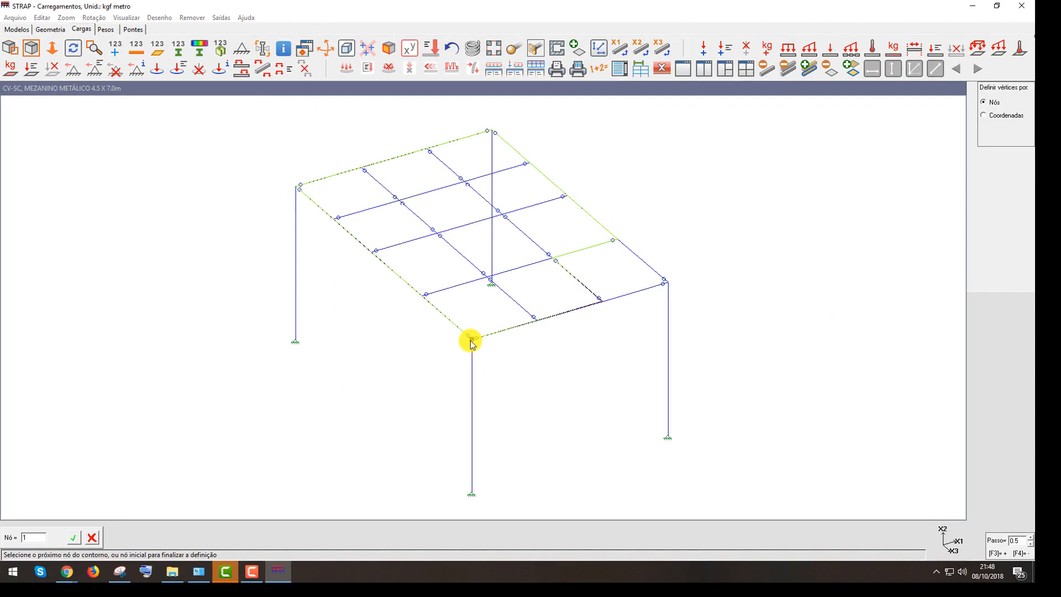
pyautogui.click(299, 188)
pyautogui.click(994, 92)
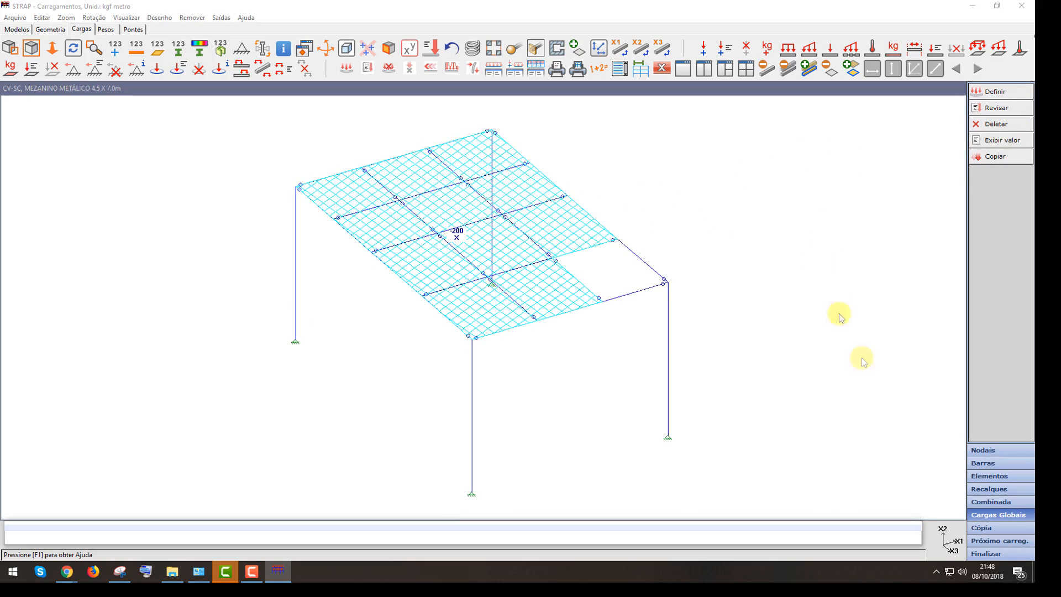
pyautogui.click(993, 554)
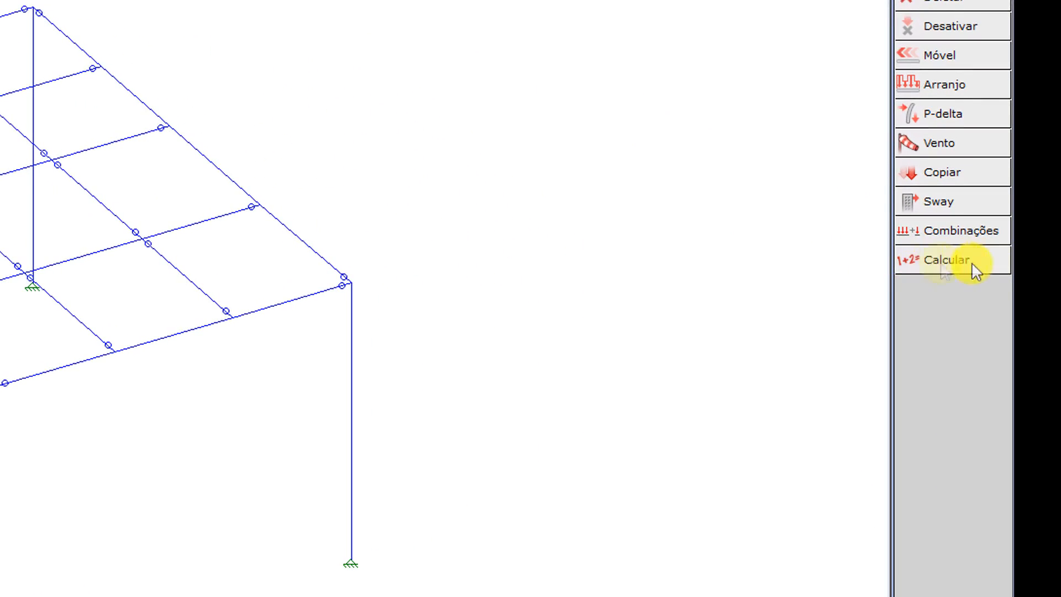
# Run the structural calculation with the default stiffness matrix and Normal method options
pyautogui.click(953, 261)
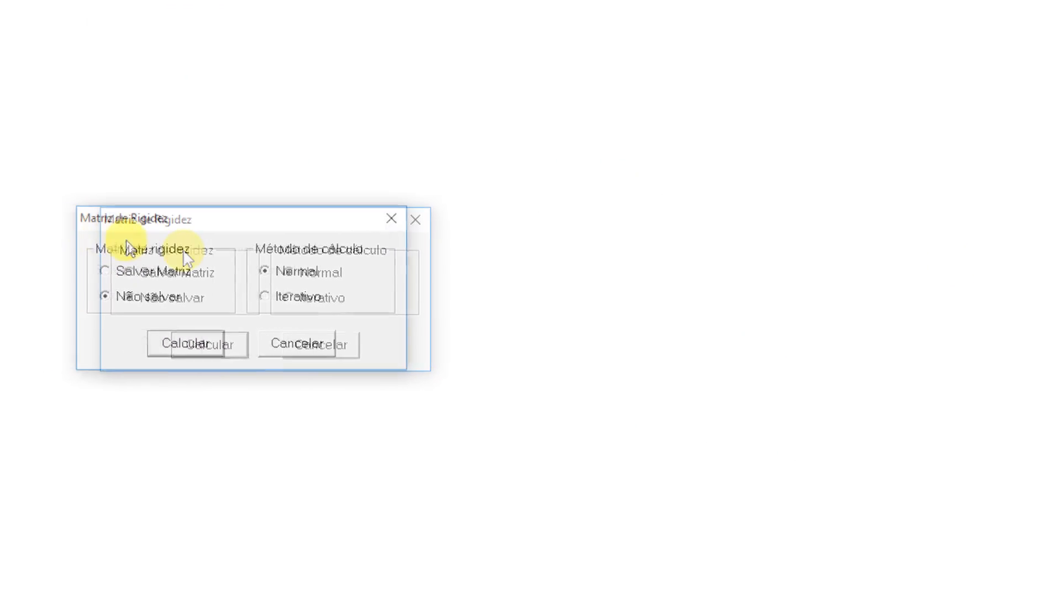
pyautogui.click(381, 365)
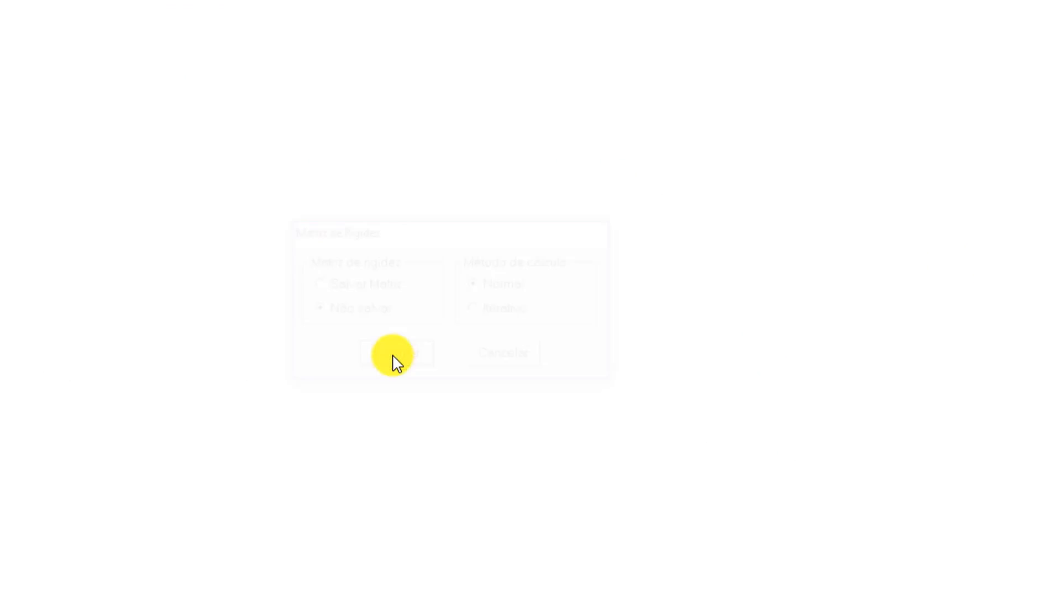
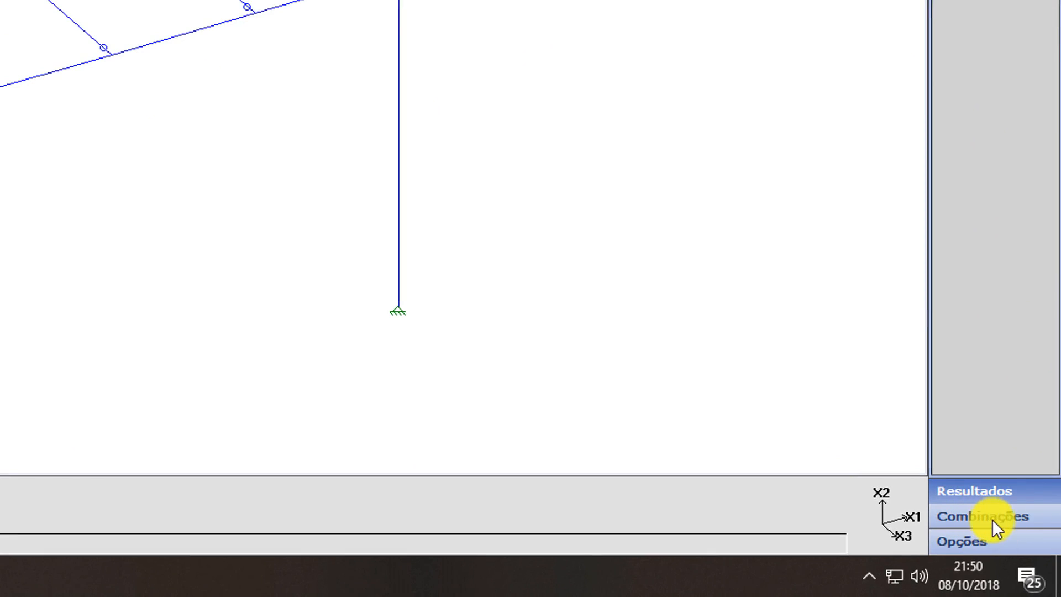
# Open the load combination definition and enter combination 1 with factors 1.25 for CP1 - PP, 1.5 for CP2 - PISO and 1.5 for CV-SC
pyautogui.click(993, 519)
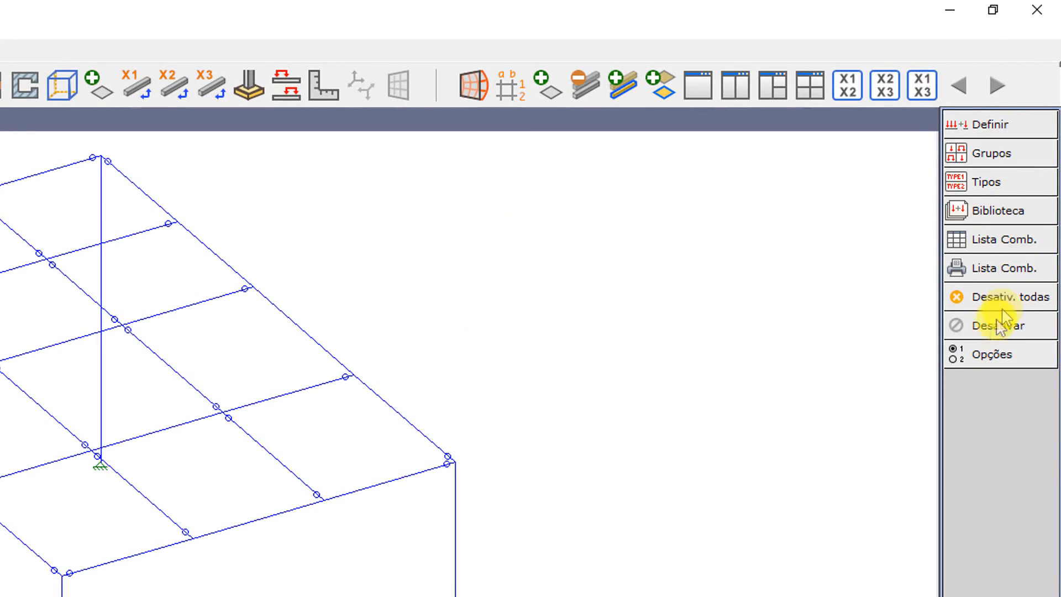
pyautogui.click(1014, 133)
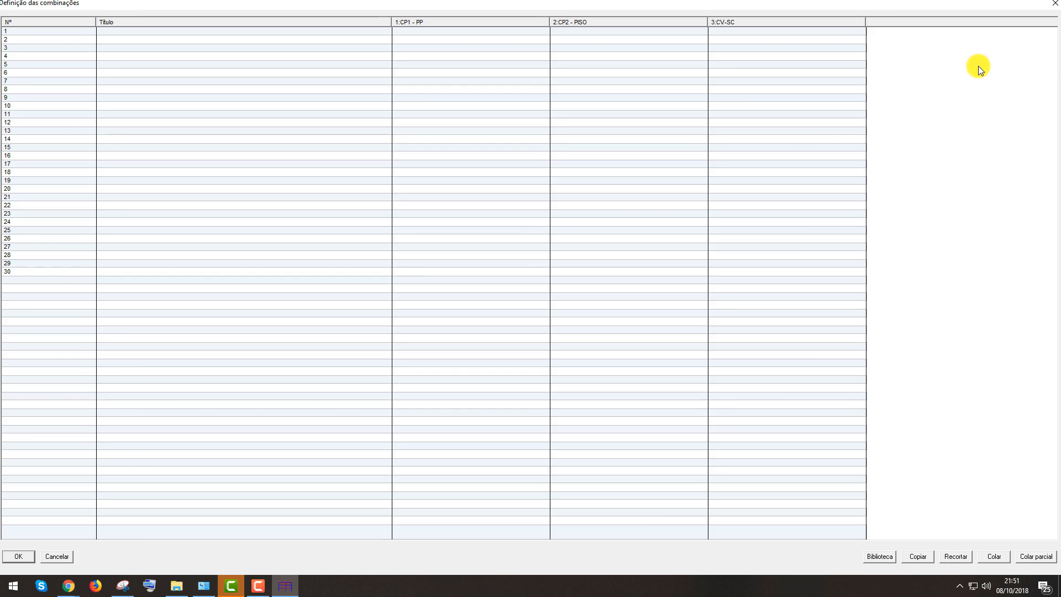
pyautogui.click(419, 31)
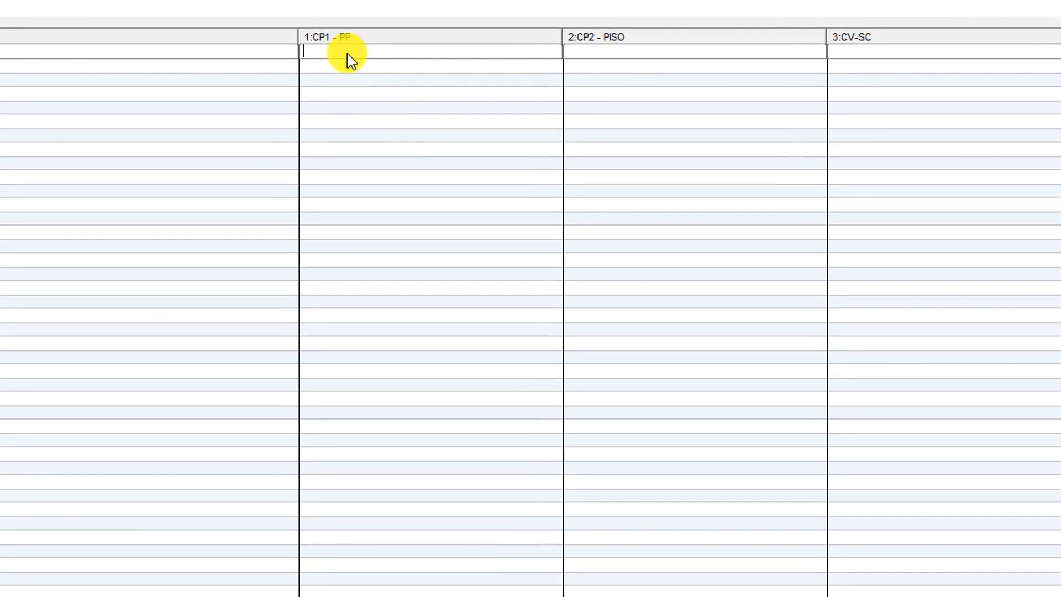
pyautogui.write('1.25')
pyautogui.click(621, 54)
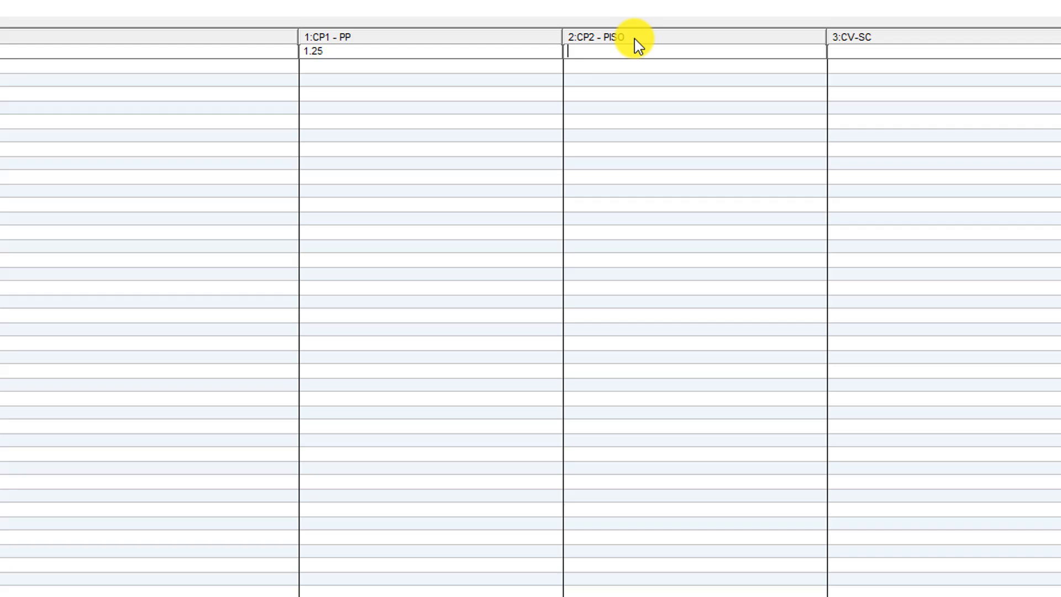
pyautogui.write('1.5')
pyautogui.click(883, 53)
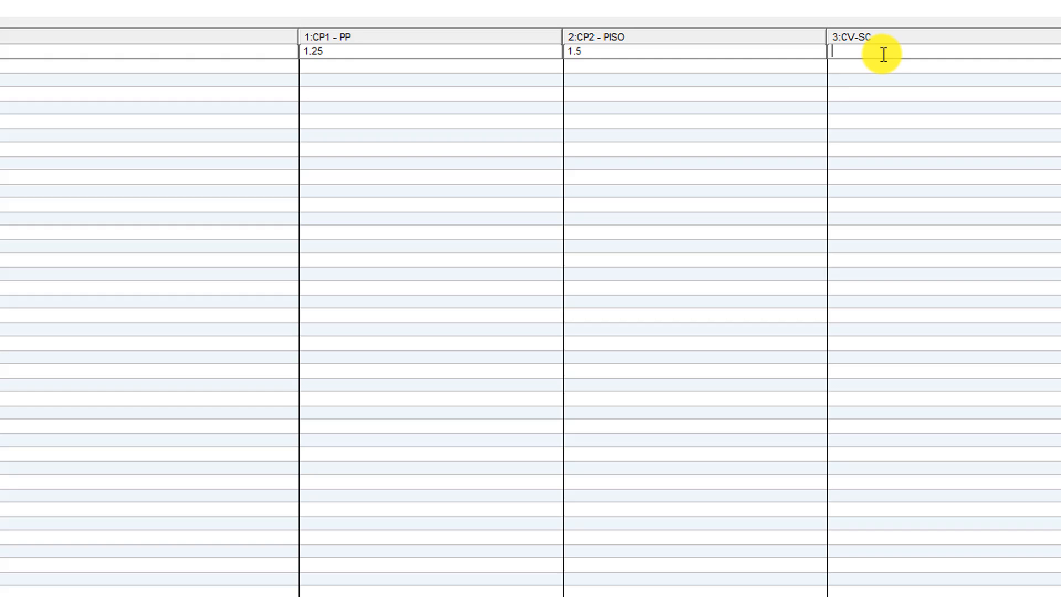
pyautogui.write('1.5')
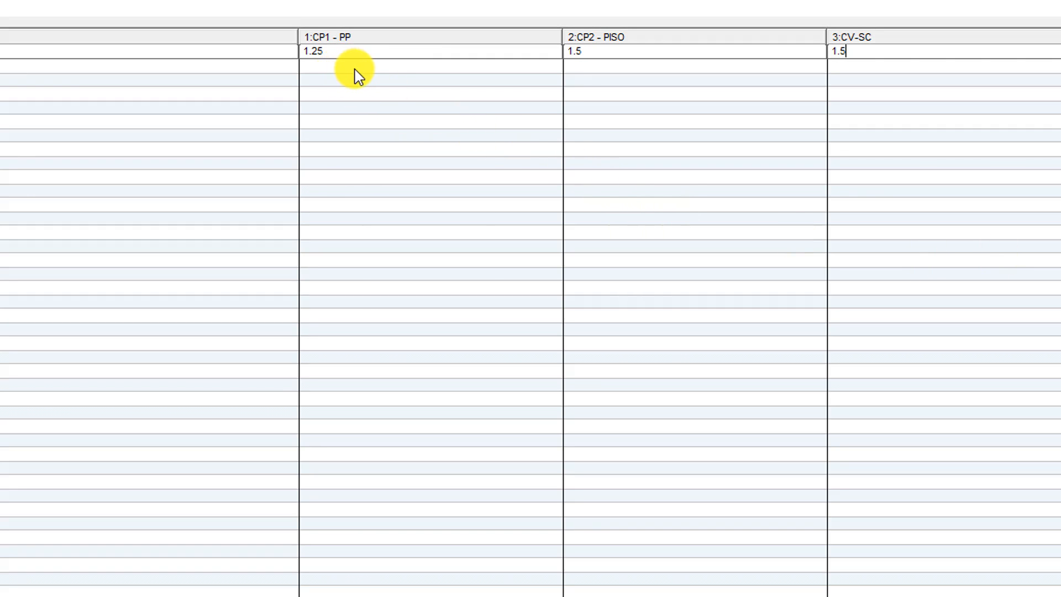
# Add combination 2 with factors 1.25 for CP1 - PP and 1.5 for CP2 - PISO
pyautogui.press('Return')
pyautogui.write('1.25')
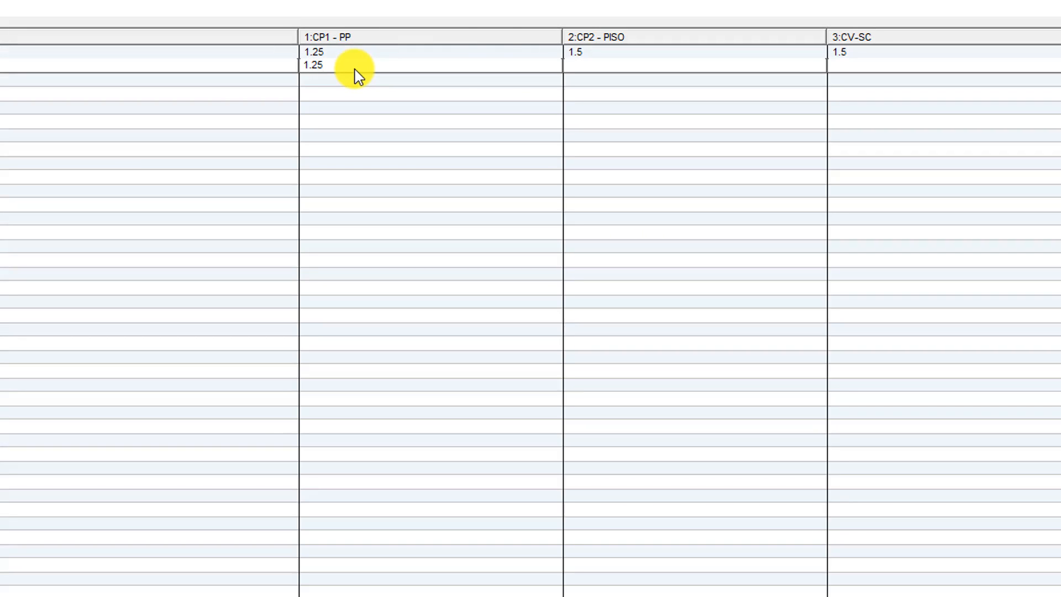
pyautogui.click(638, 65)
pyautogui.write('1.5')
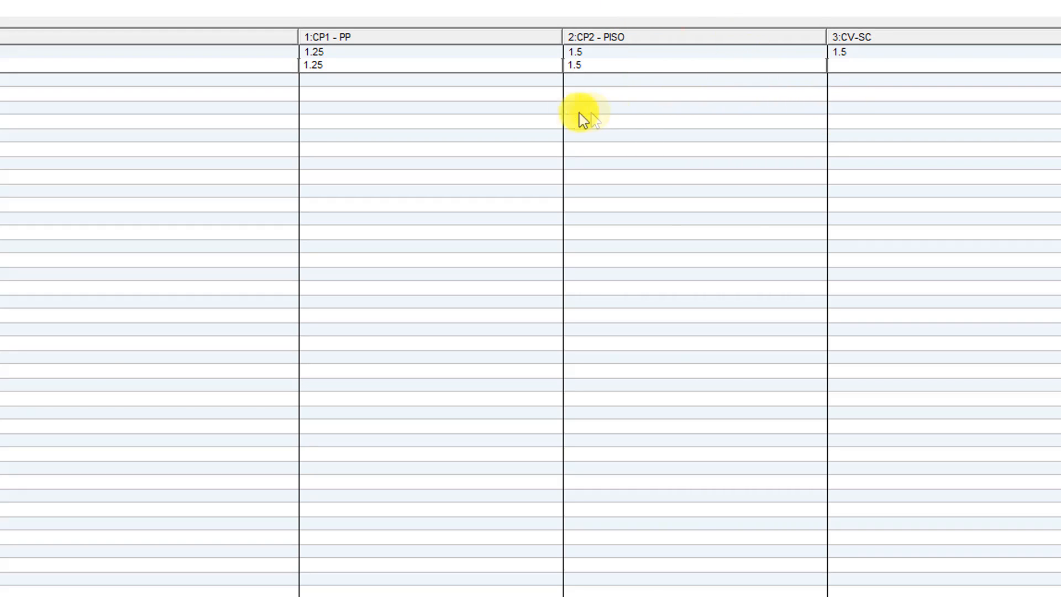
# Add combination 3 with factor 1 for all three load cases and confirm the combinations
pyautogui.click(342, 83)
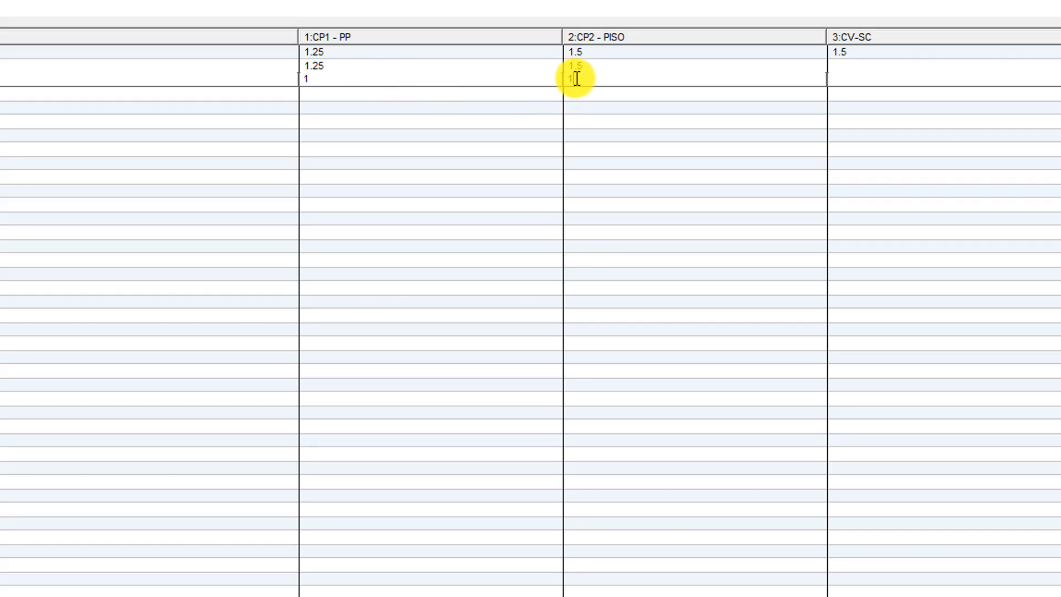
pyautogui.click(916, 79)
pyautogui.write('1')
pyautogui.click(538, 95)
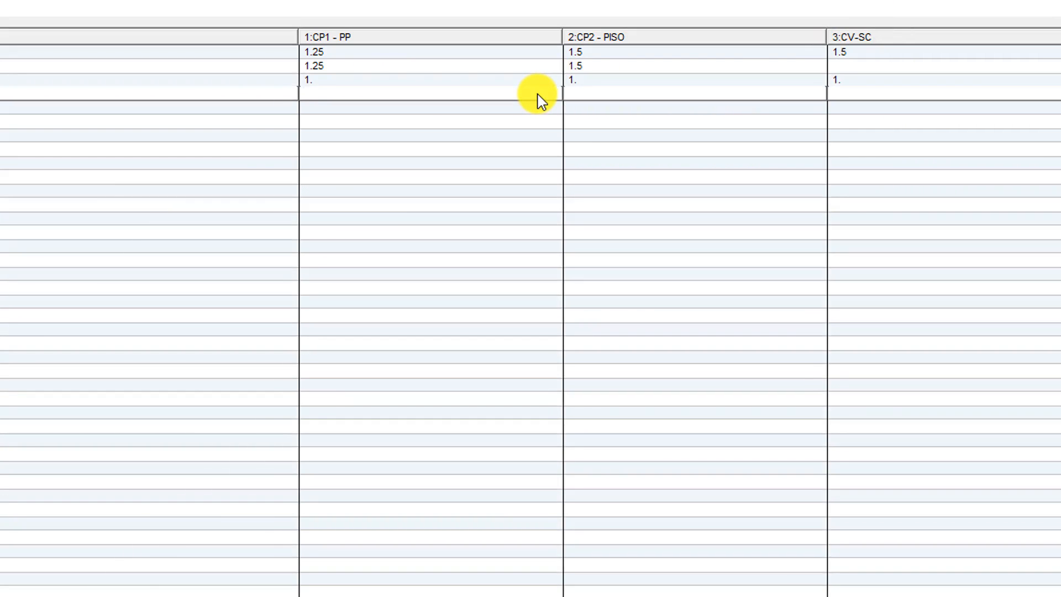
pyautogui.write('1')
pyautogui.click(668, 95)
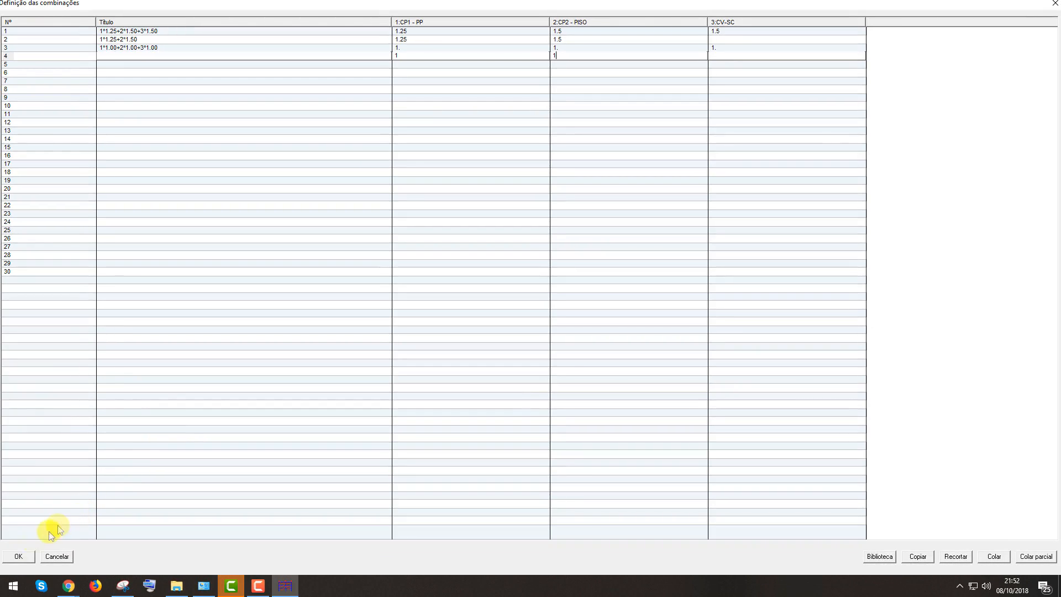
pyautogui.click(17, 558)
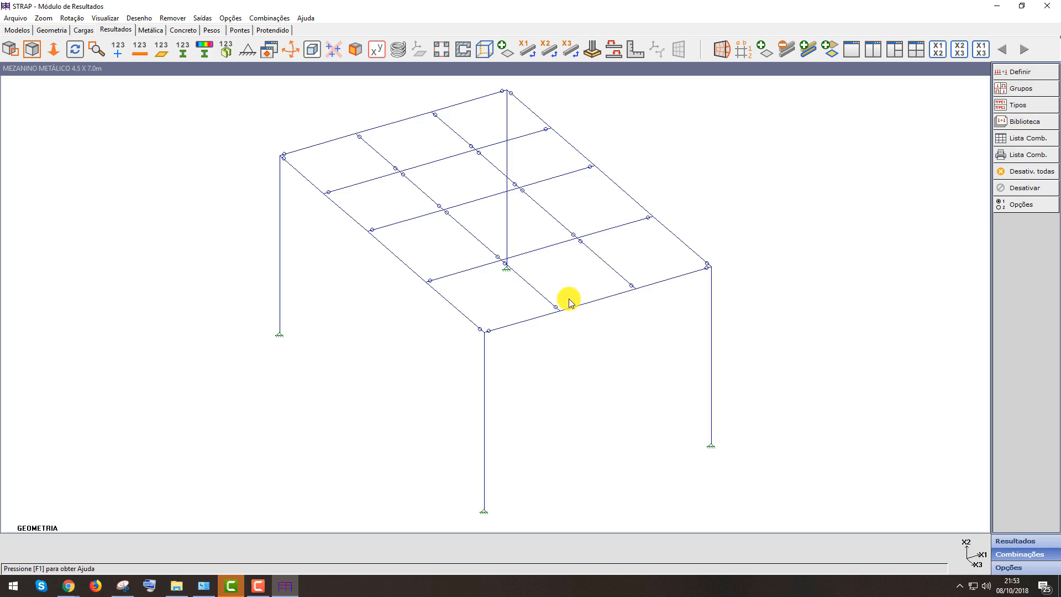
# Open the steel design module, accepting the model profile table with Brazilian sections
pyautogui.click(151, 32)
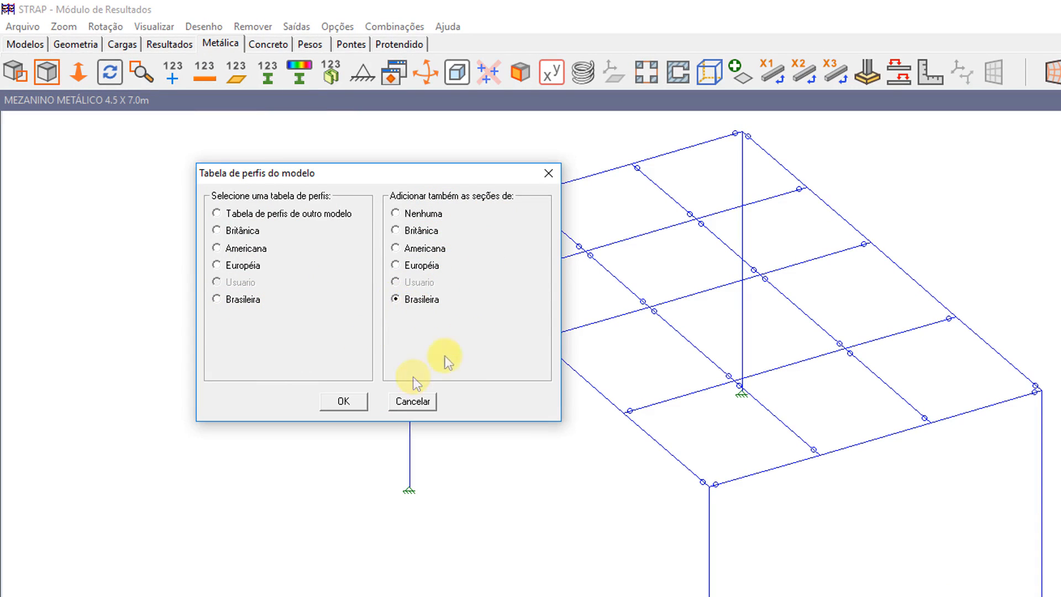
pyautogui.click(344, 402)
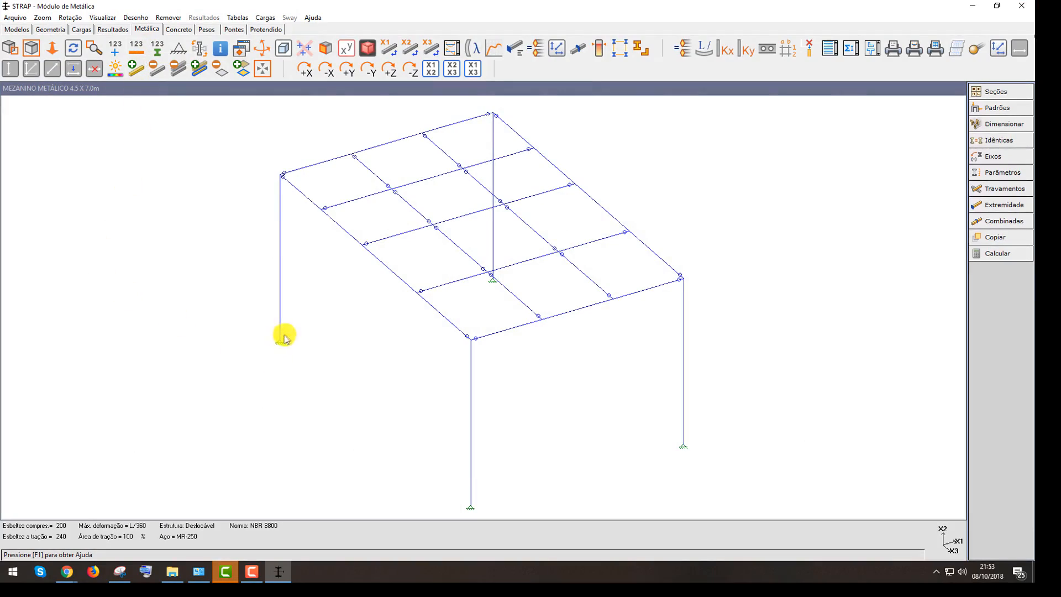
# Set the default steel parameters: tension area 95% of gross area, principal axes for angles and tension field action turned off
pyautogui.click(997, 107)
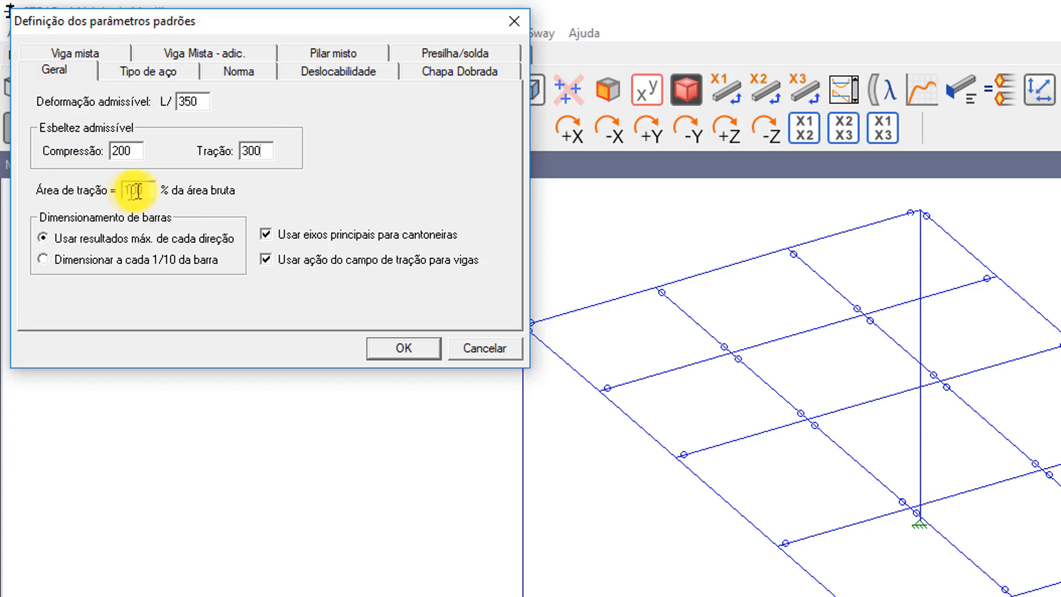
pyautogui.moveTo(144, 190); pyautogui.dragTo(113, 189)
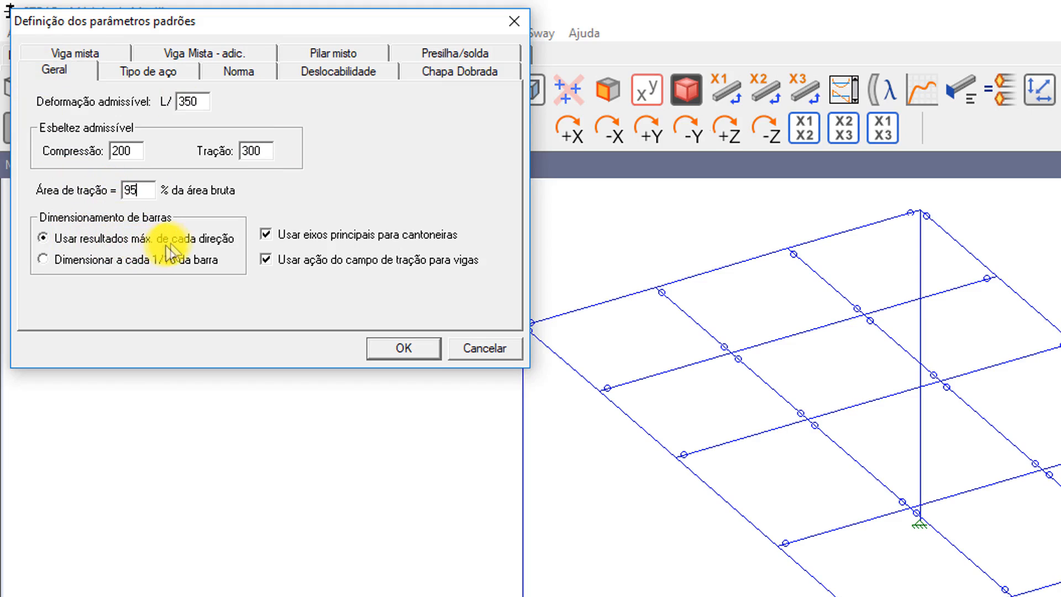
pyautogui.click(267, 238)
pyautogui.click(274, 264)
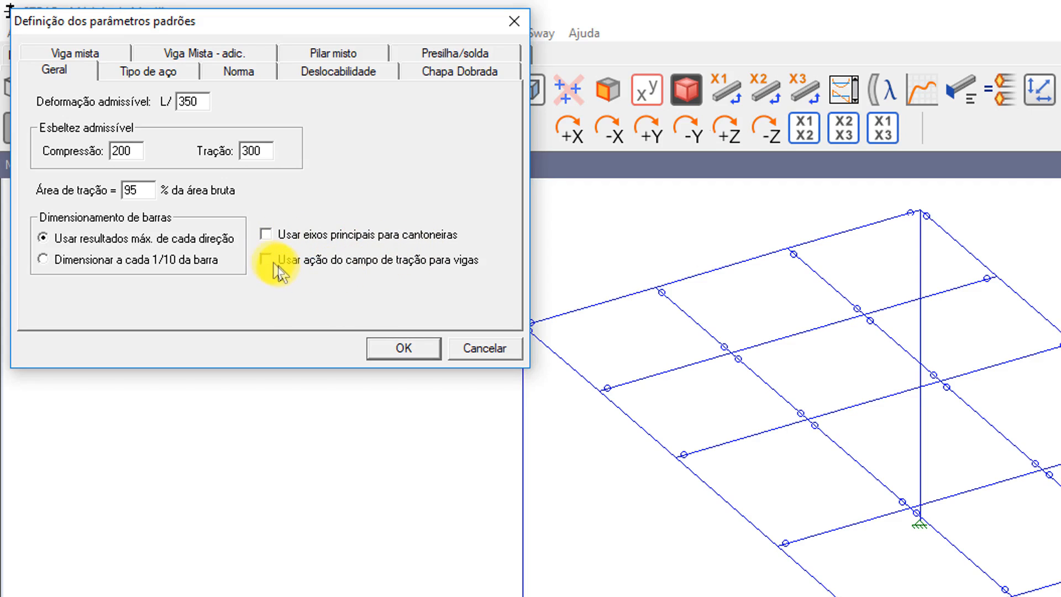
pyautogui.click(397, 340)
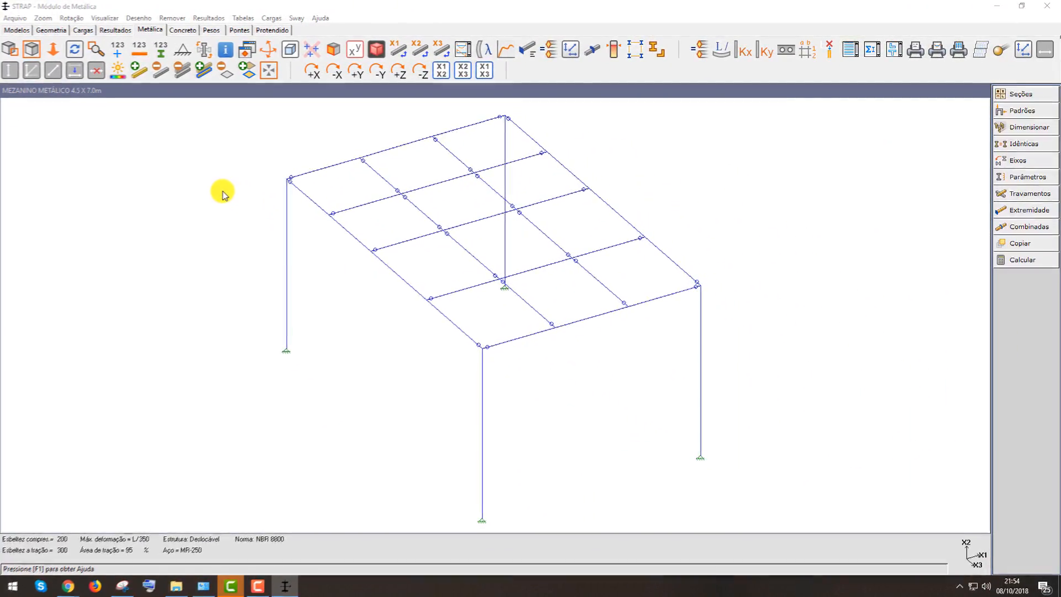
# Review the default design code, steel type, sway and cold-formed sheet settings without changes
pyautogui.click(1014, 131)
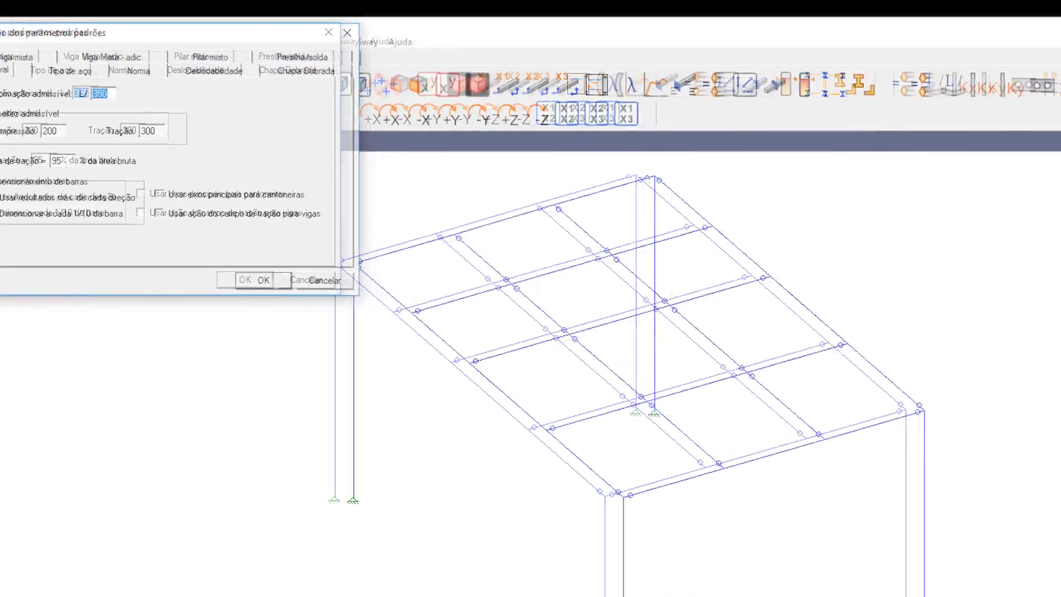
pyautogui.click(218, 75)
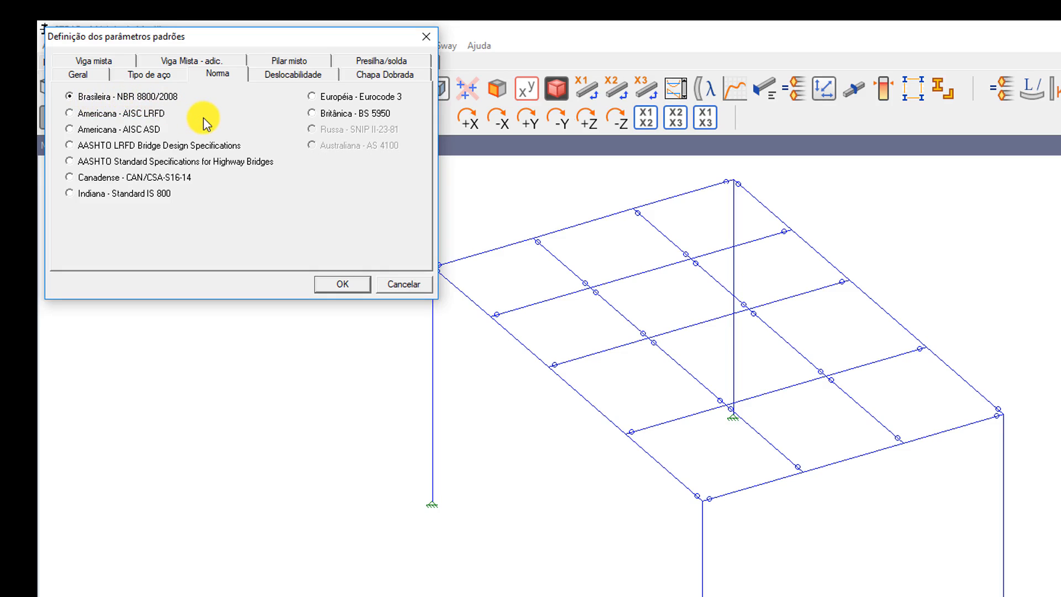
pyautogui.click(157, 75)
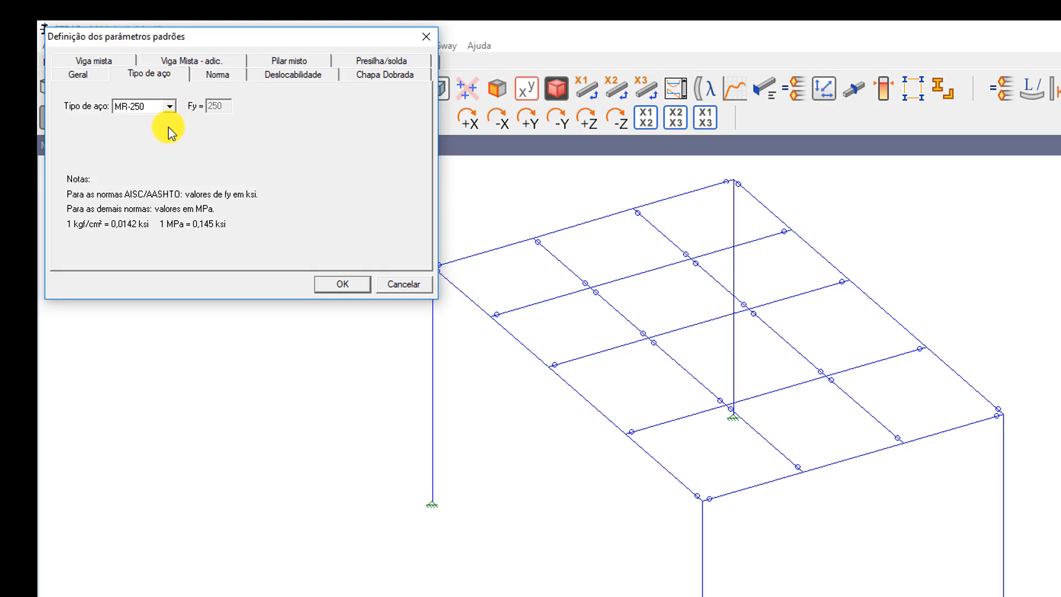
pyautogui.click(170, 109)
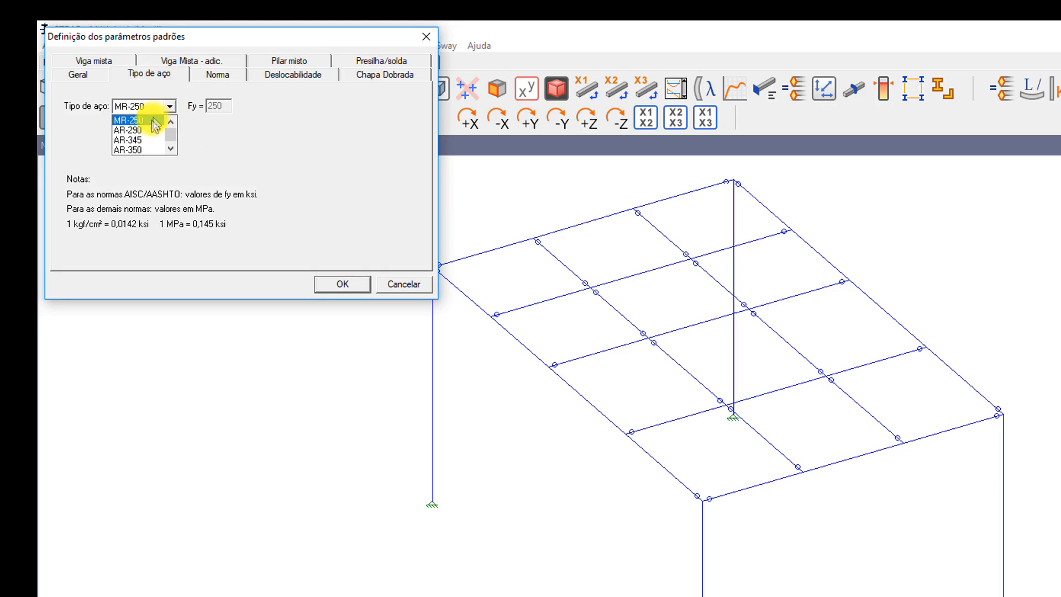
pyautogui.scroll(-2, 142, 150)
pyautogui.scroll(2, 143, 146)
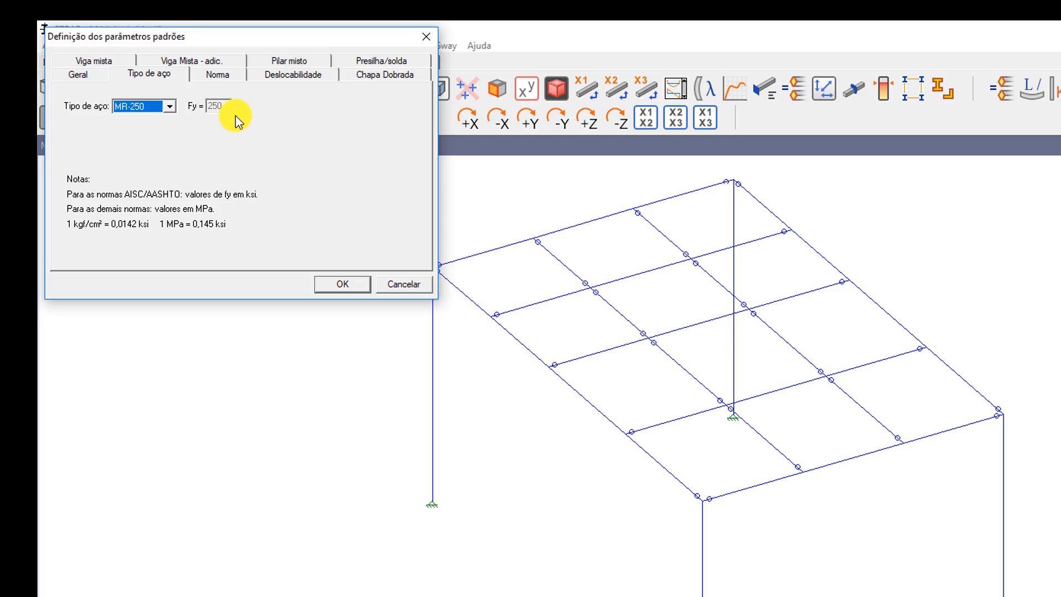
pyautogui.click(285, 74)
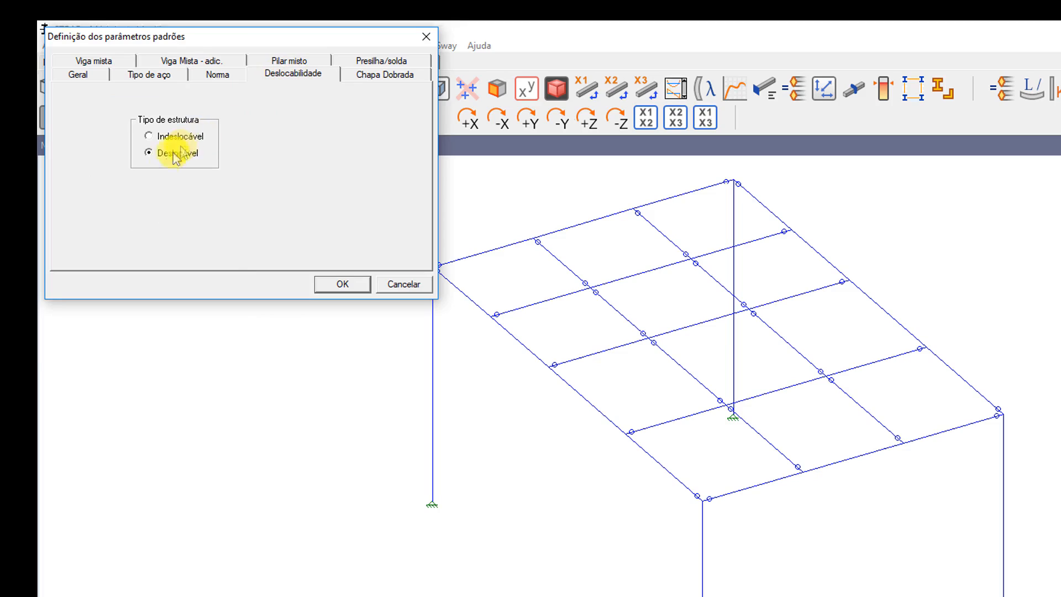
pyautogui.click(368, 76)
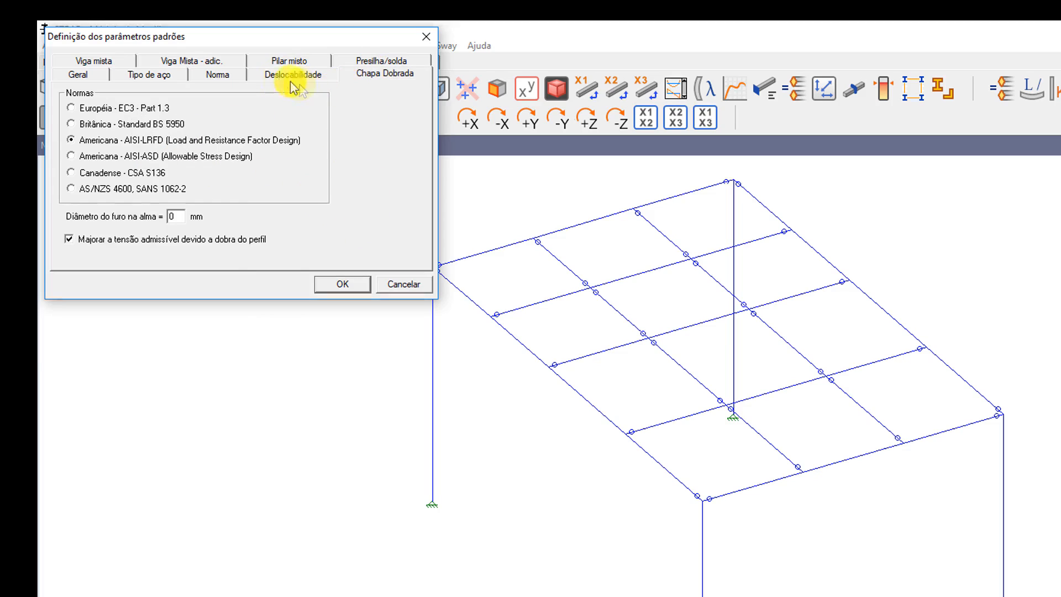
pyautogui.click(88, 76)
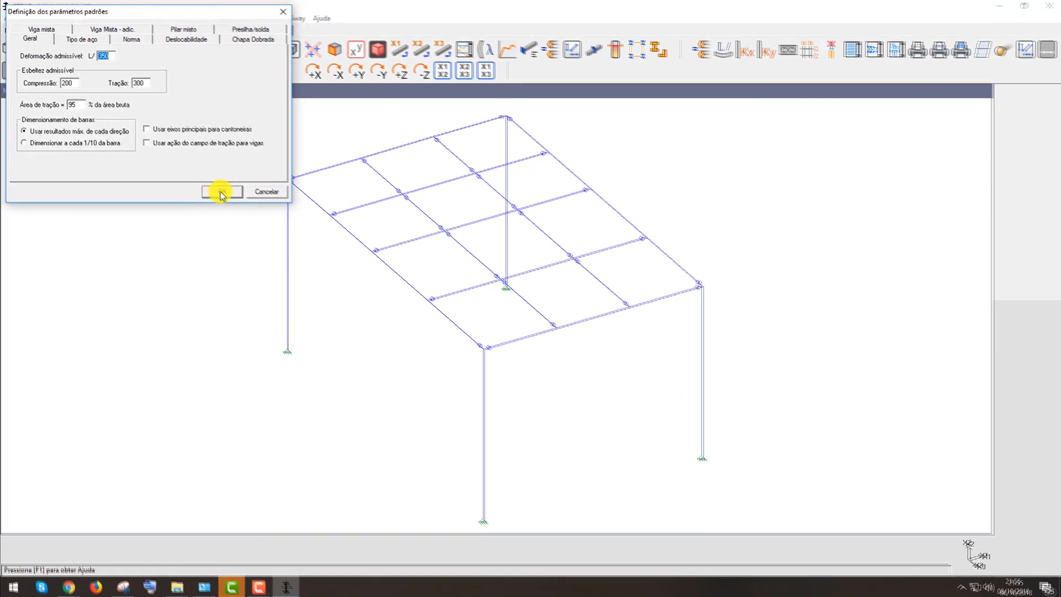
pyautogui.click(221, 192)
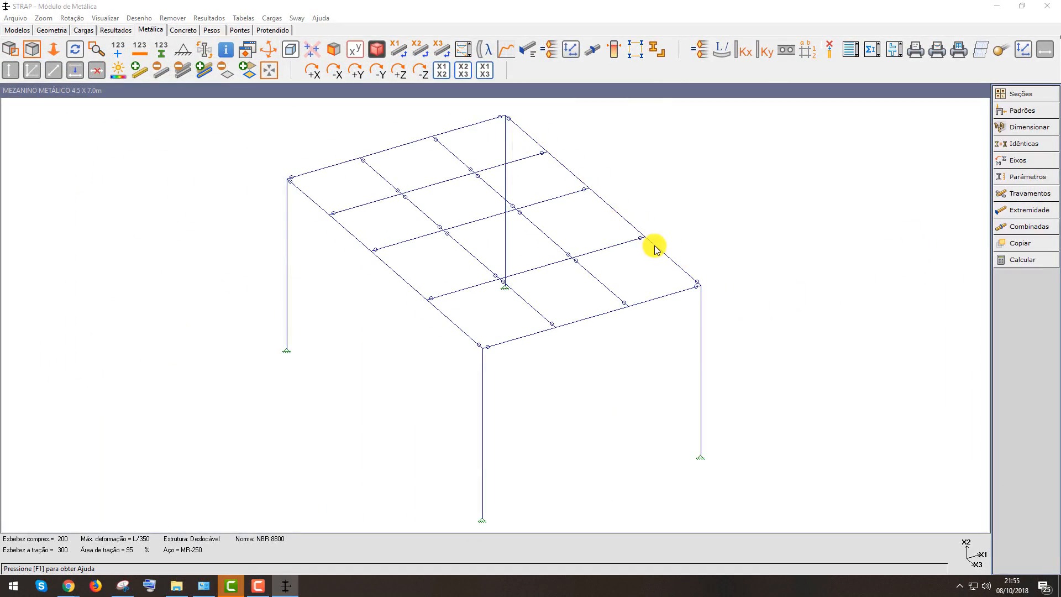
# Define combined bars automatically for all bars of the model
pyautogui.click(1024, 227)
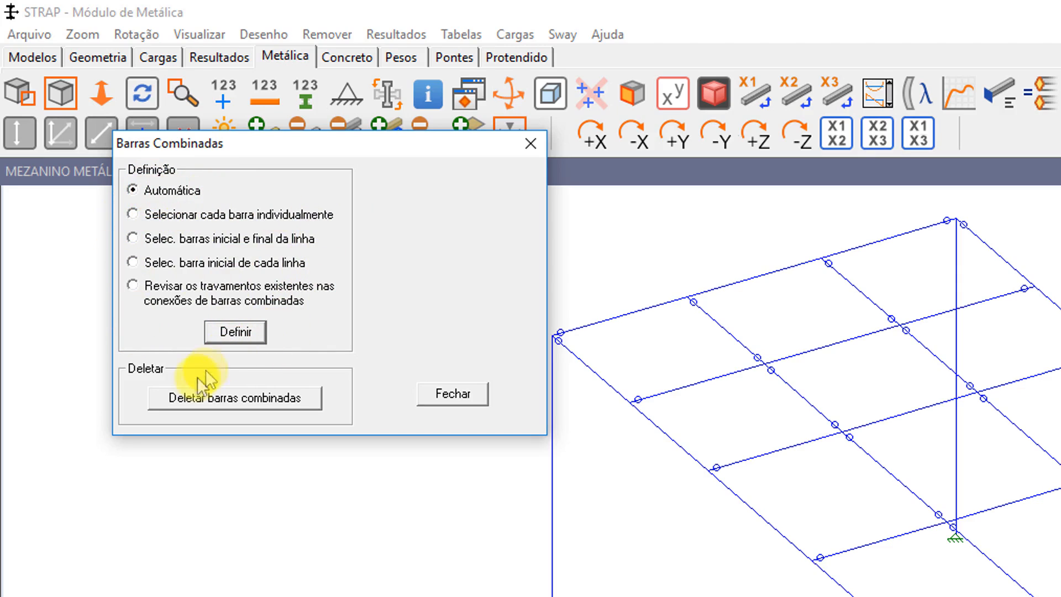
pyautogui.click(235, 333)
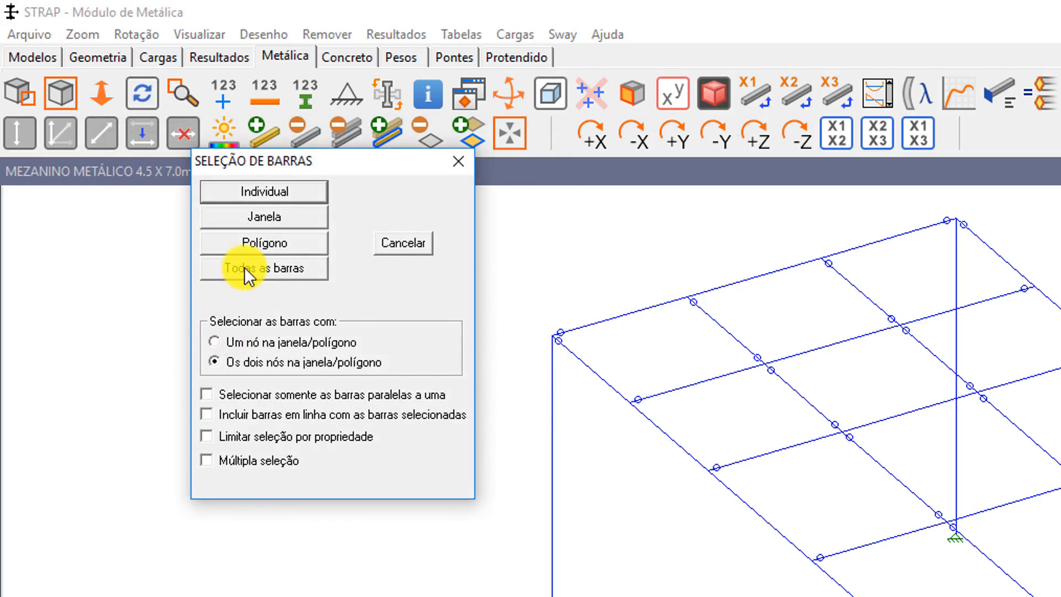
pyautogui.click(245, 269)
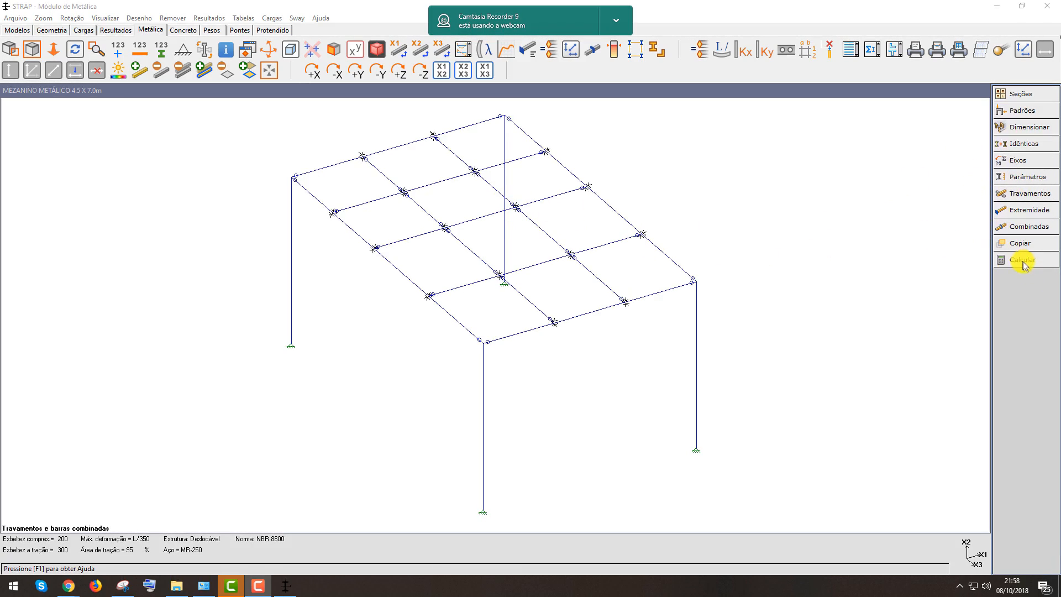
pyautogui.click(616, 21)
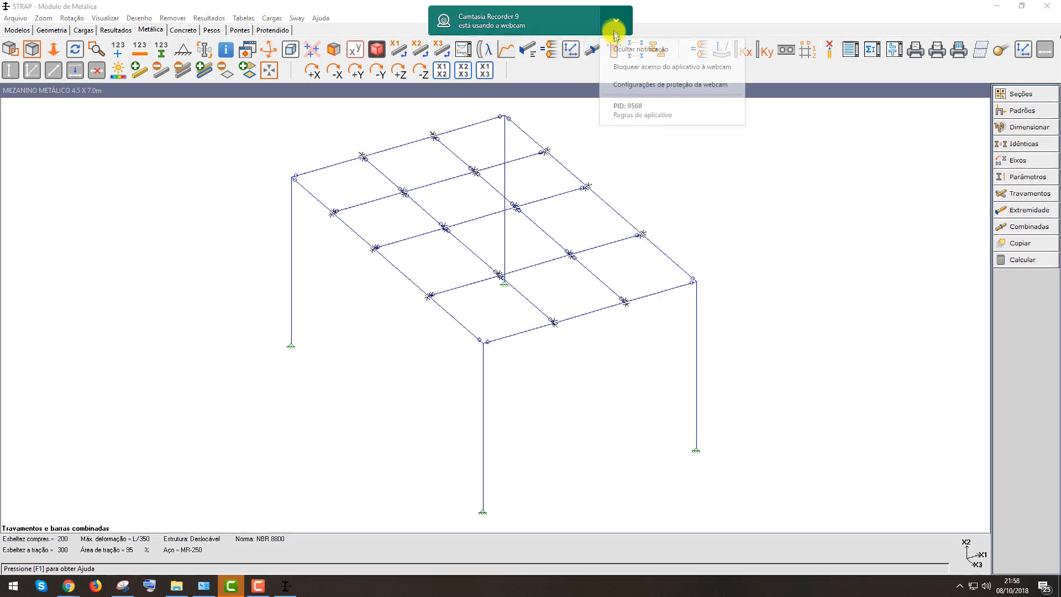
pyautogui.click(627, 49)
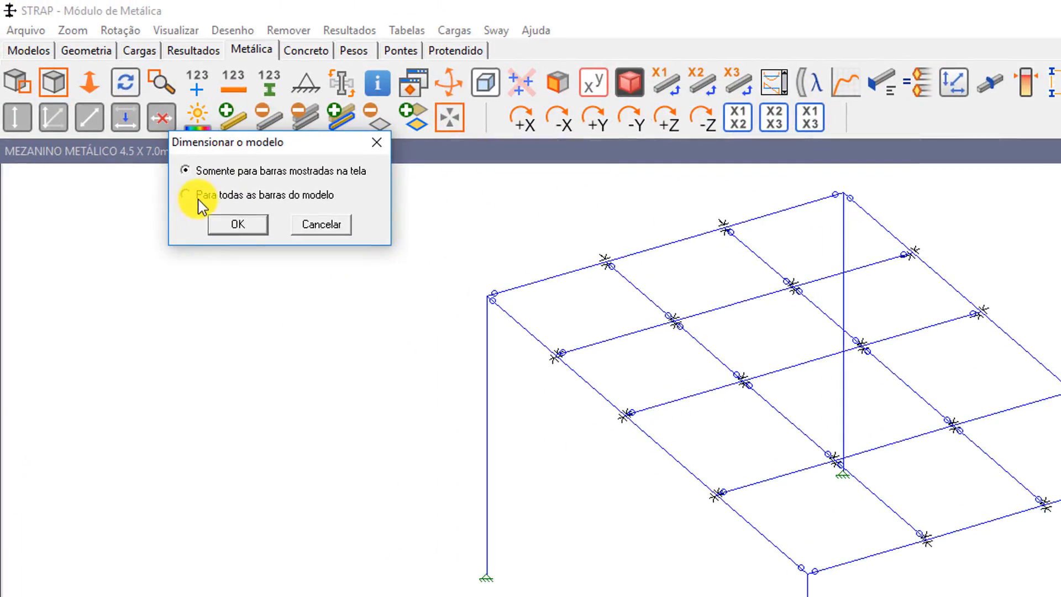
# Run the steel design calculation for all bars of the model and bring the results table into view
pyautogui.click(185, 194)
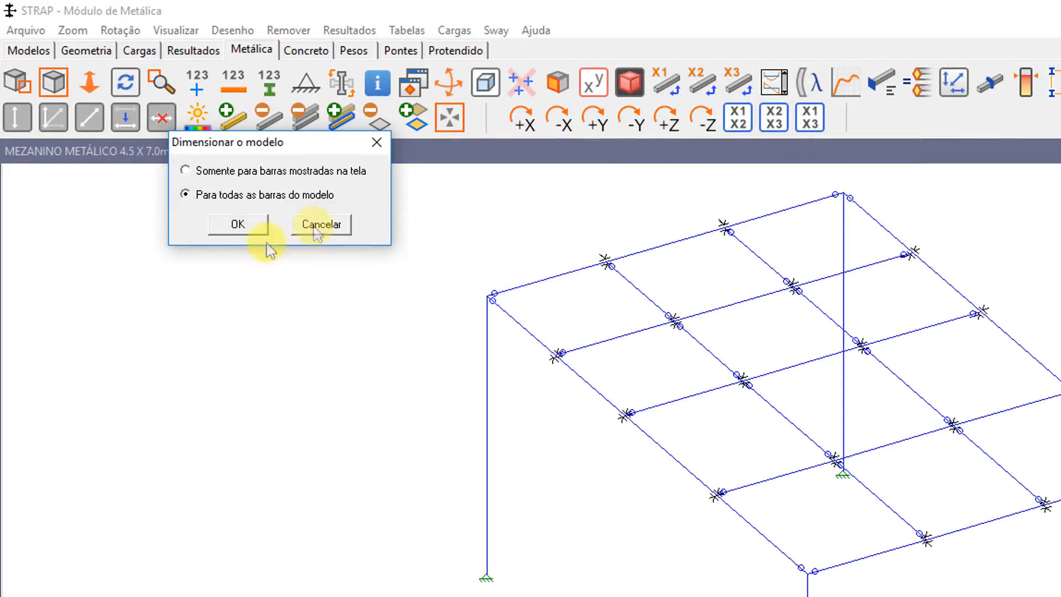
pyautogui.click(239, 224)
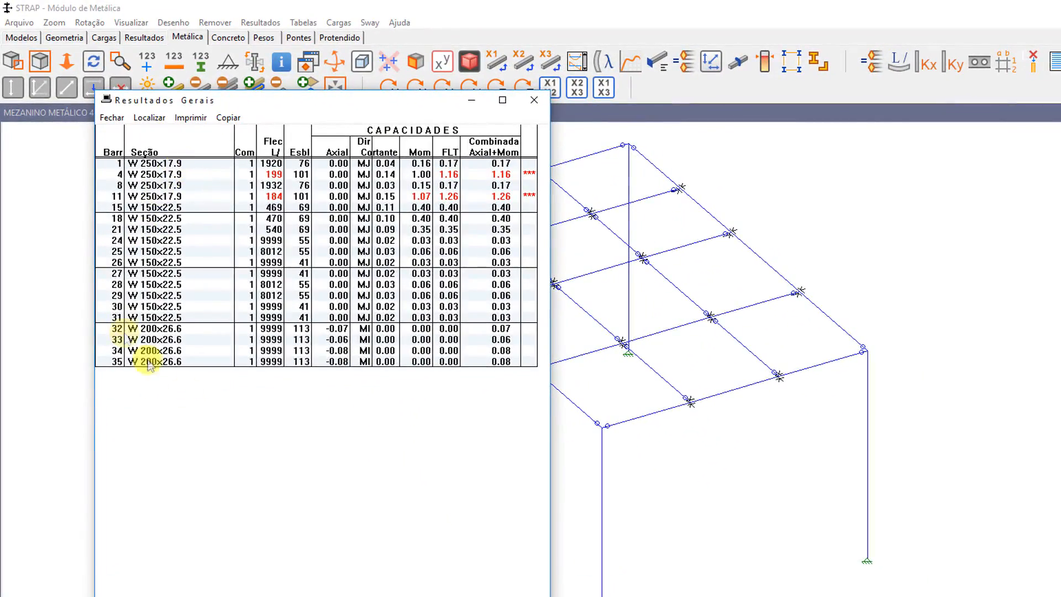
pyautogui.moveTo(327, 101); pyautogui.dragTo(266, 21)
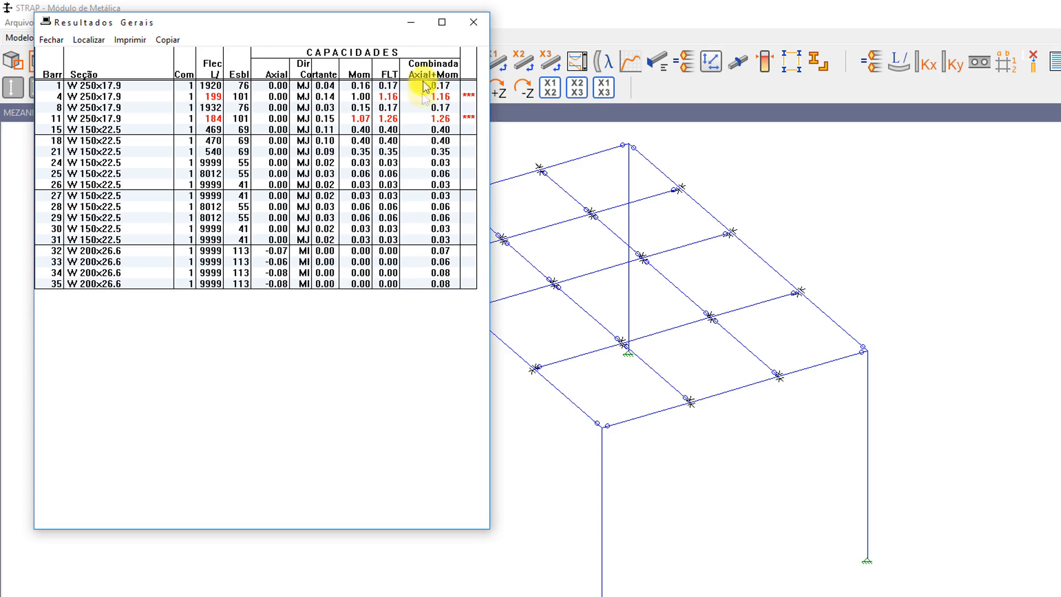
# Close the results table and colour the bars by capacity with capacity percentages shown, without disregarding slenderness
pyautogui.click(472, 22)
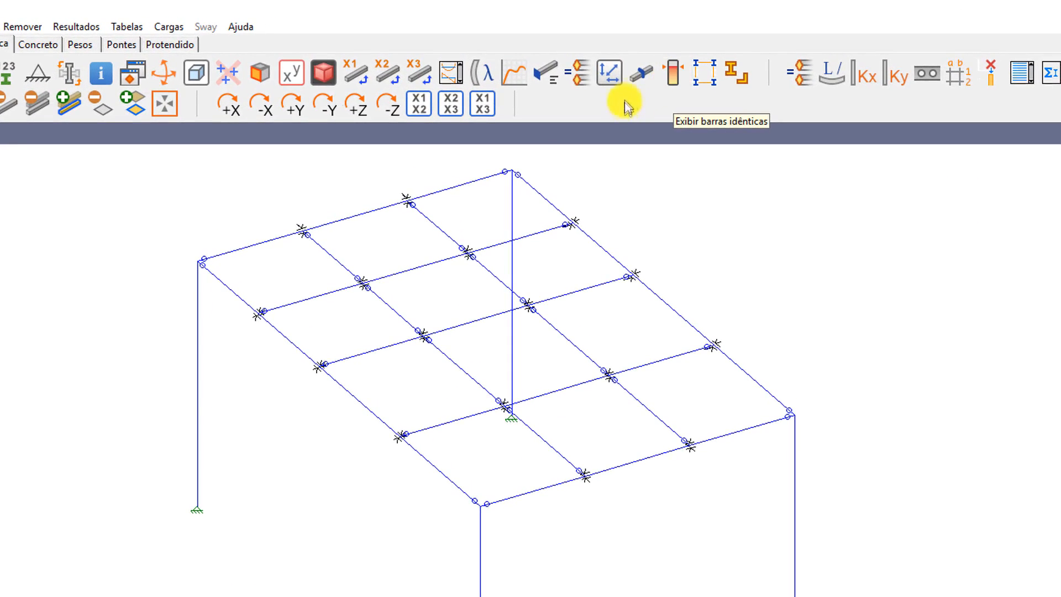
pyautogui.click(671, 77)
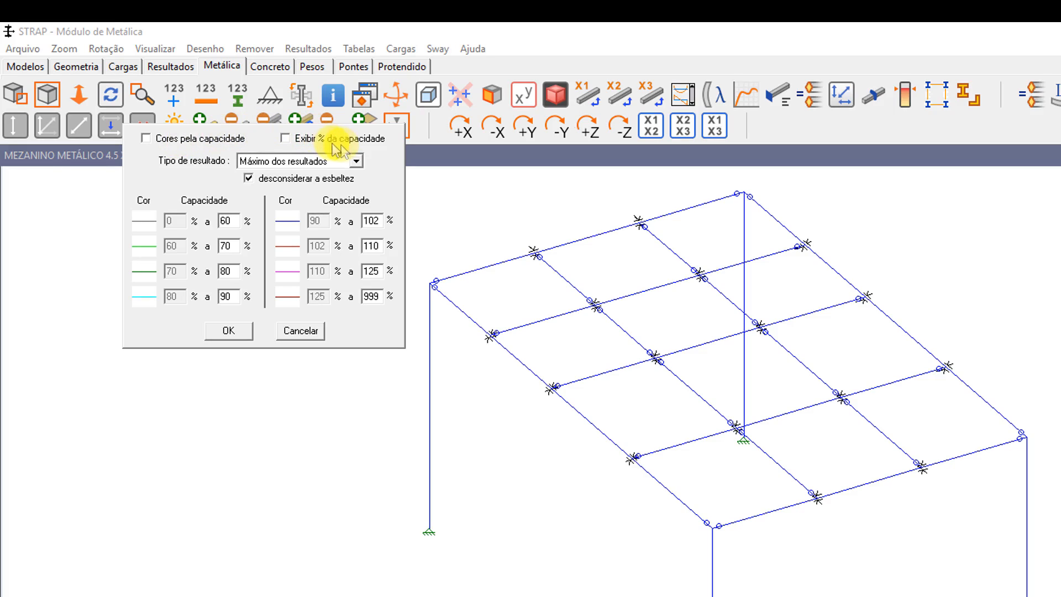
pyautogui.click(248, 178)
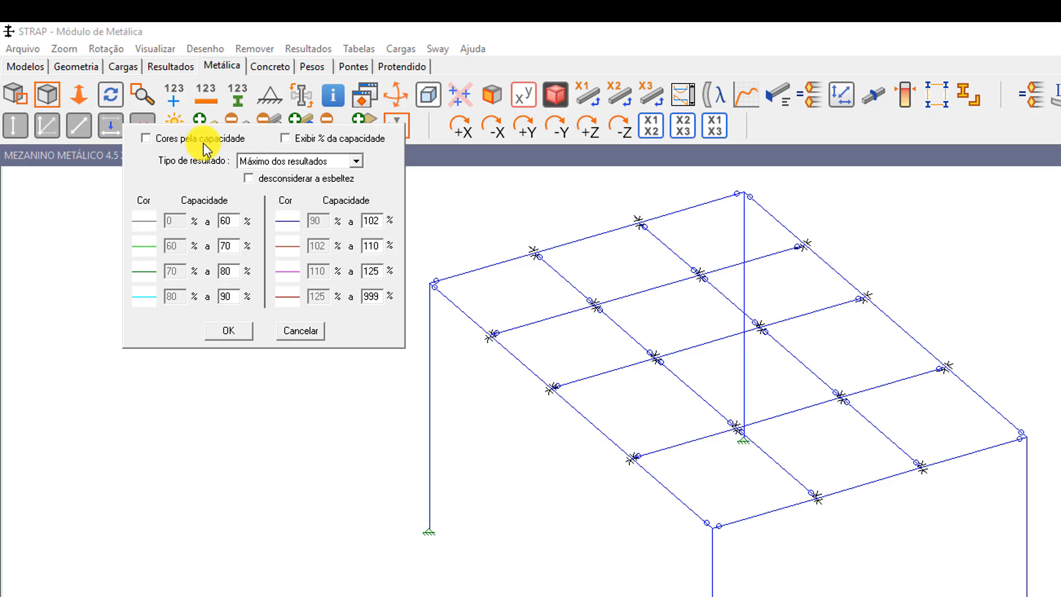
pyautogui.click(153, 142)
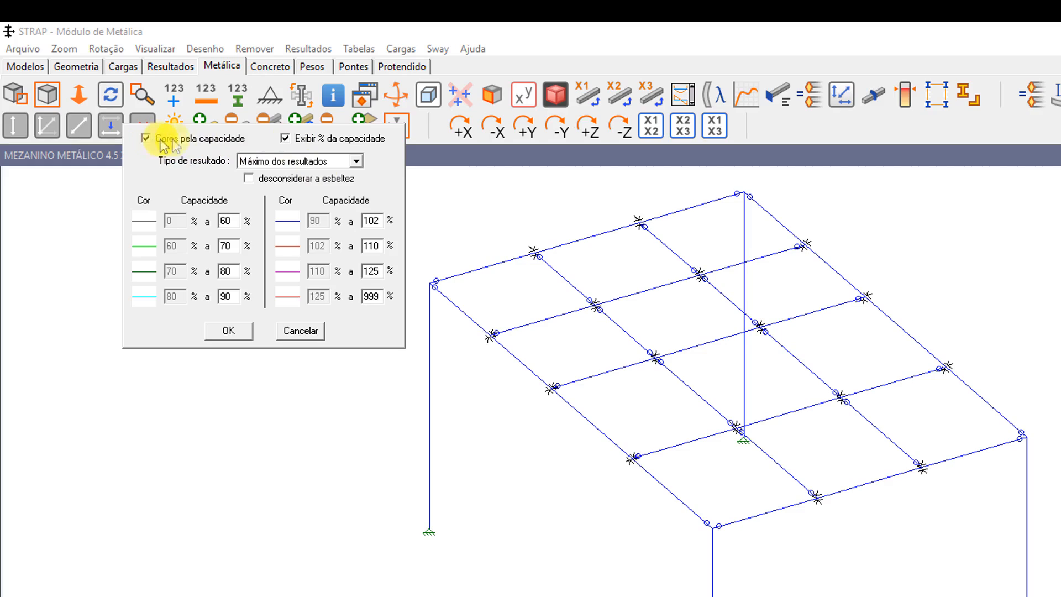
pyautogui.click(229, 330)
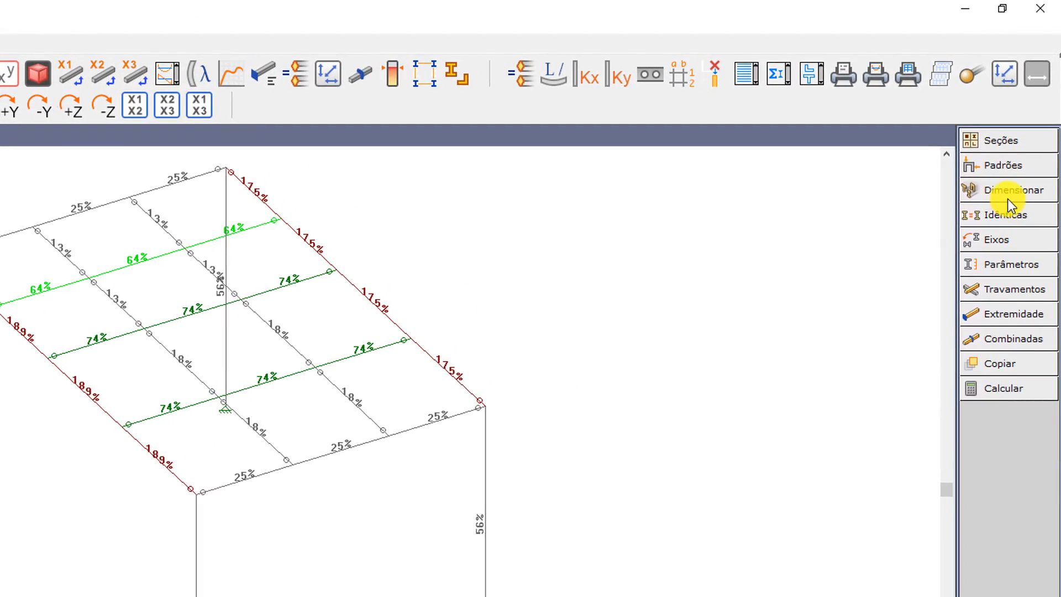
# Redesign all bars of the model by geometry type
pyautogui.click(1020, 190)
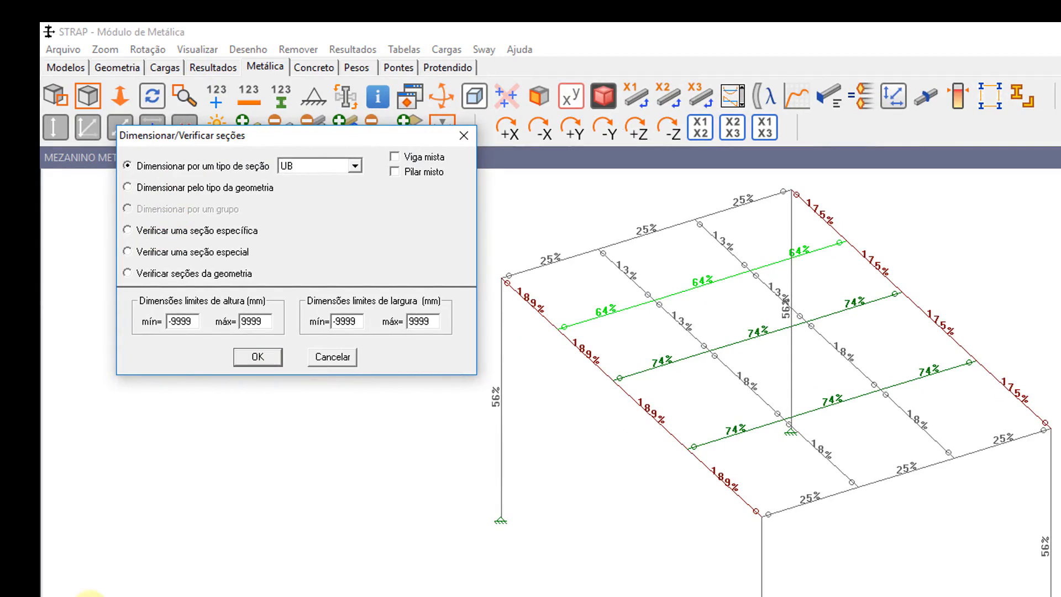
pyautogui.click(131, 189)
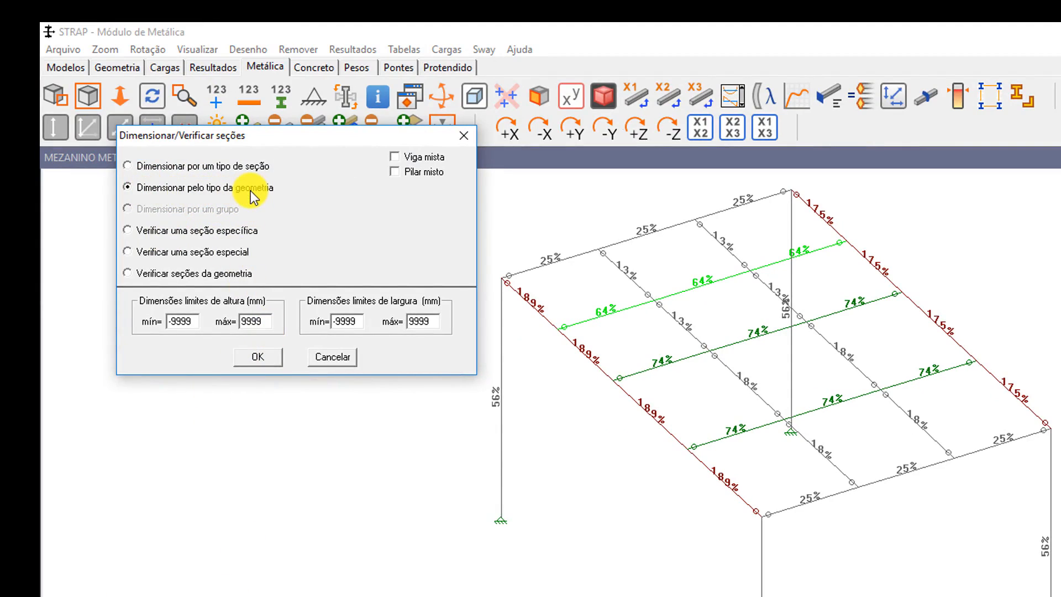
pyautogui.click(260, 359)
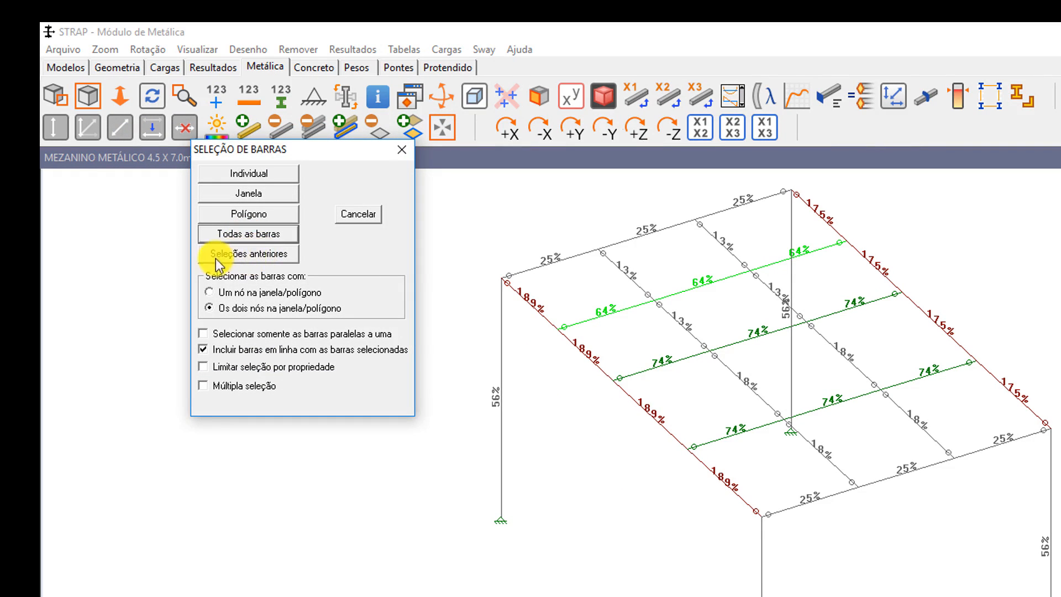
pyautogui.click(249, 234)
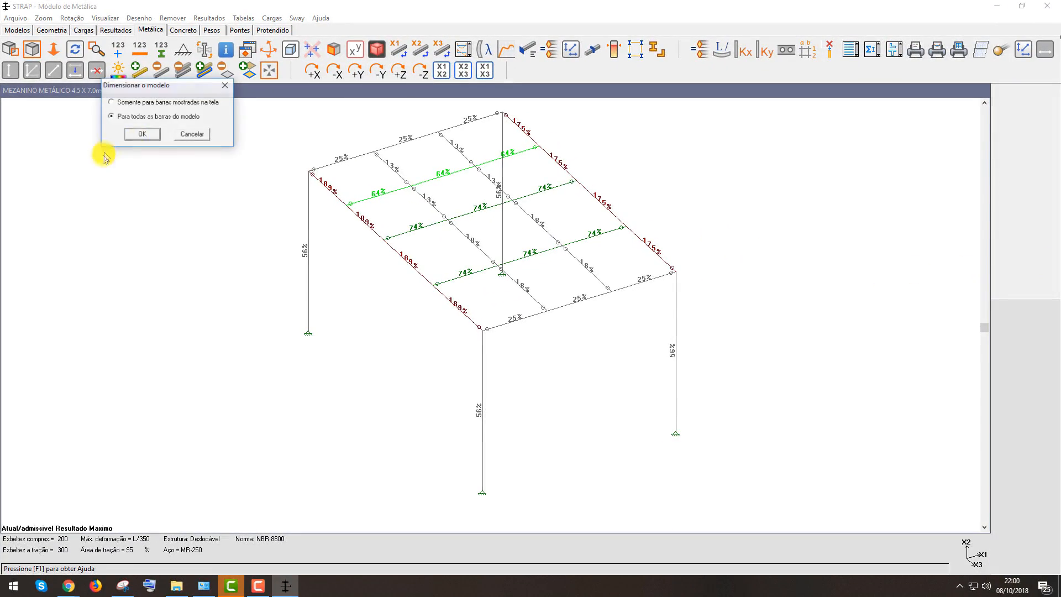
# Open the general steel results table to review the new sections and capacities, then close it
pyautogui.click(139, 134)
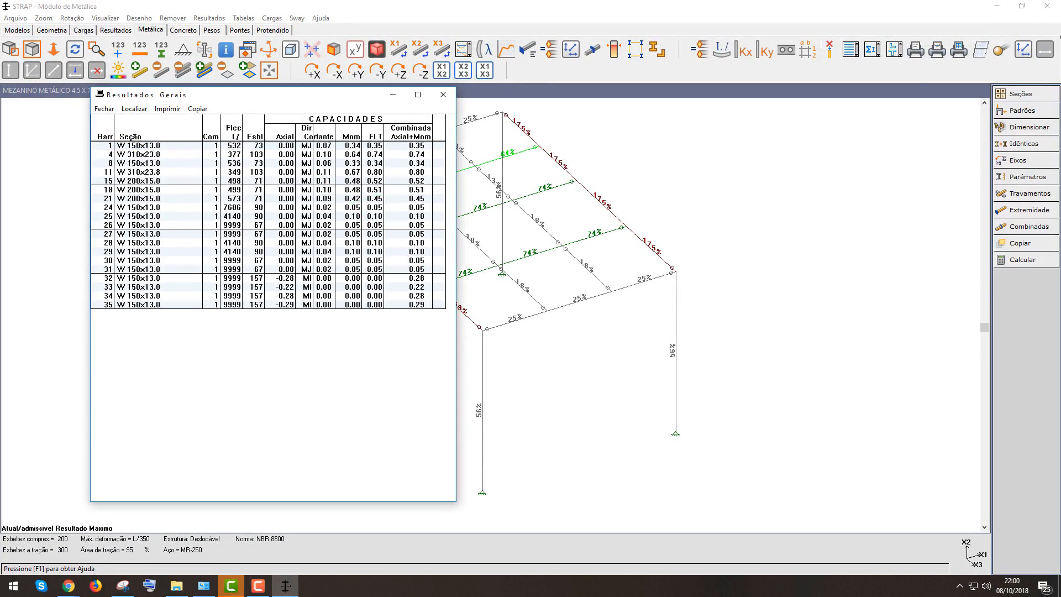
pyautogui.moveTo(326, 101); pyautogui.dragTo(248, 16)
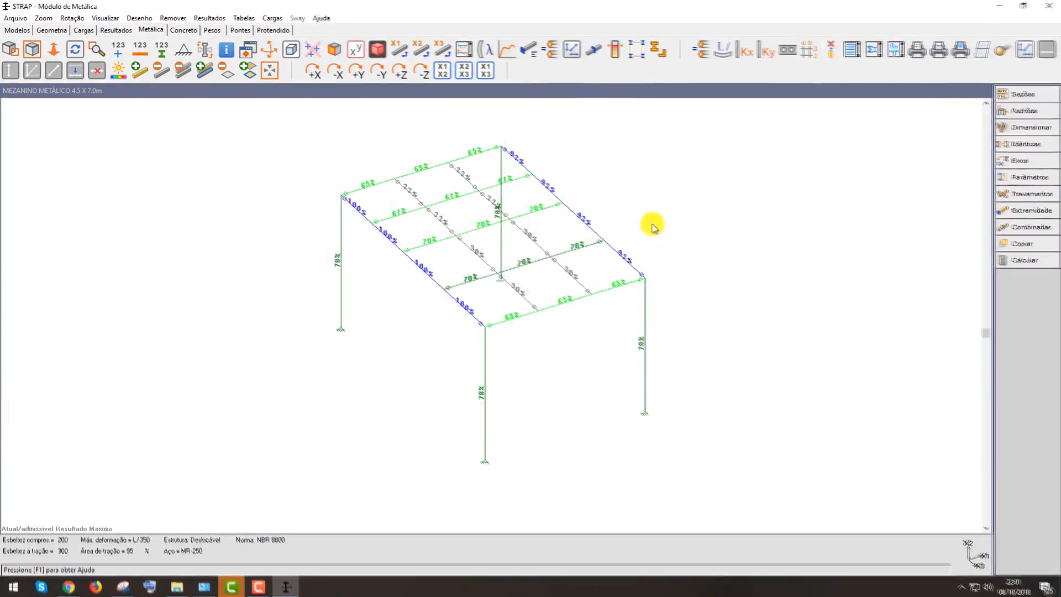
pyautogui.scroll(1, 782, 246)
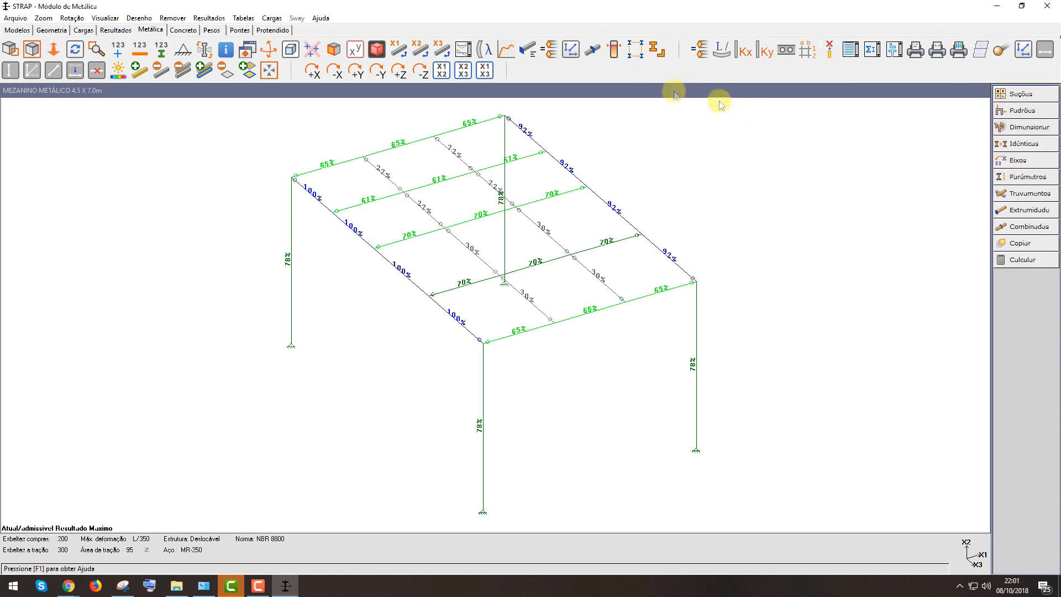
# Inspect the capacity-coloured members in the rendered 3D view from several angles and zoom levels
pyautogui.click(377, 52)
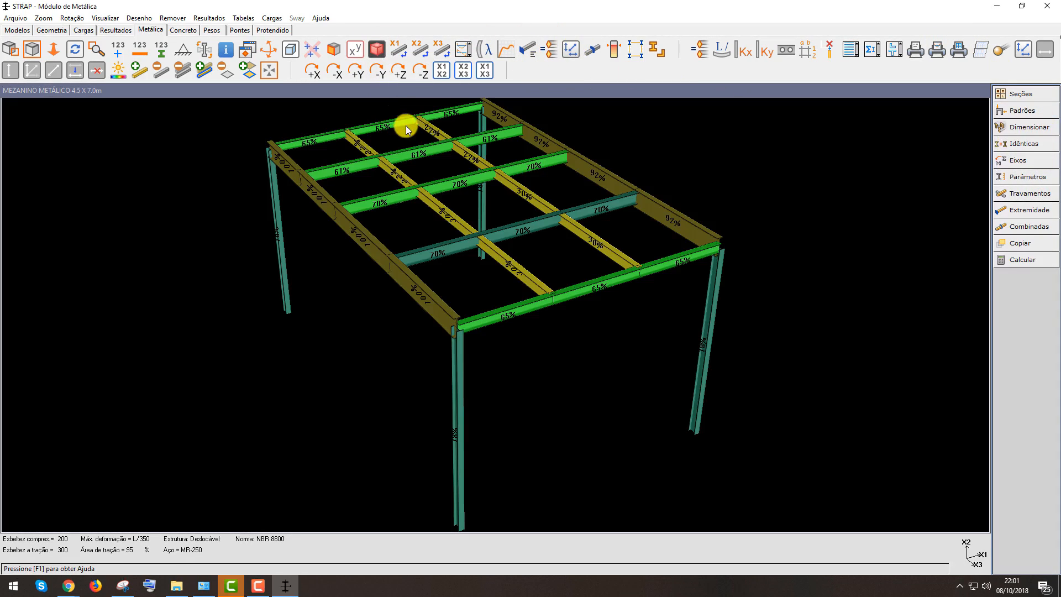
pyautogui.scroll(-2, 595, 376)
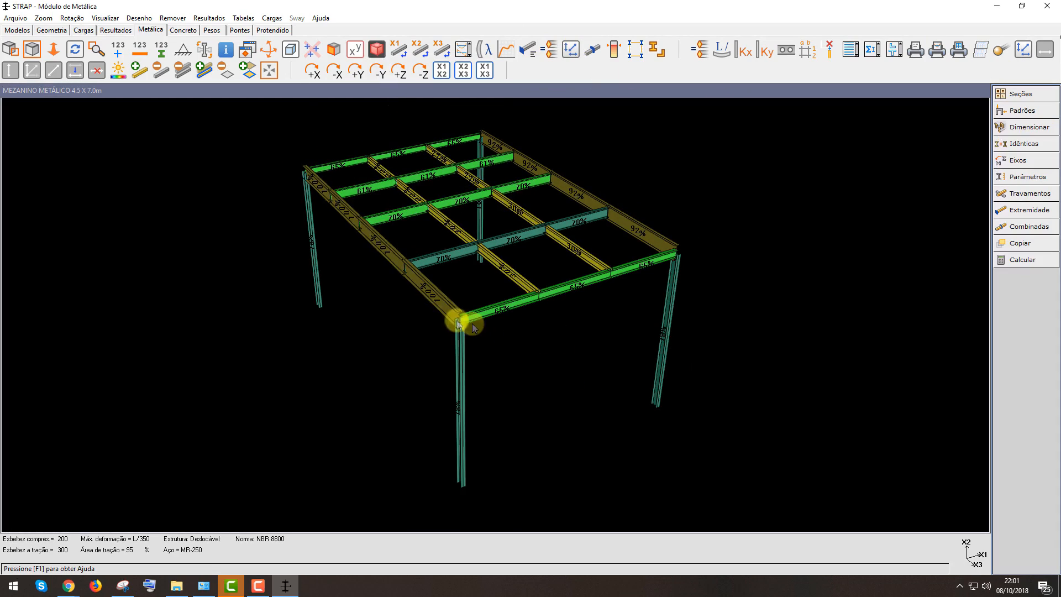
pyautogui.scroll(4, 472, 327)
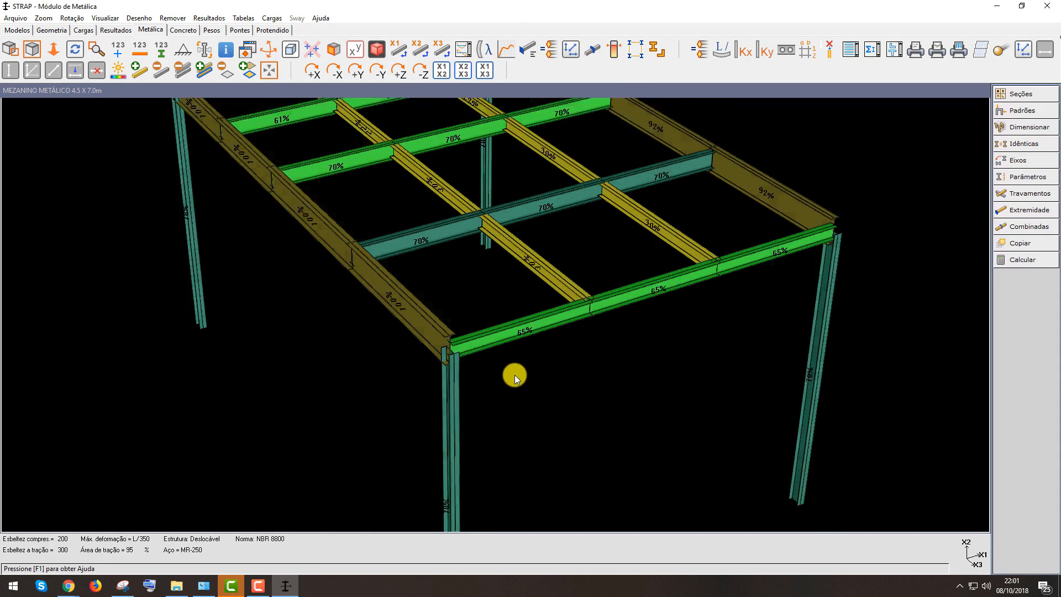
pyautogui.scroll(-4, 514, 374)
pyautogui.scroll(1, 382, 201)
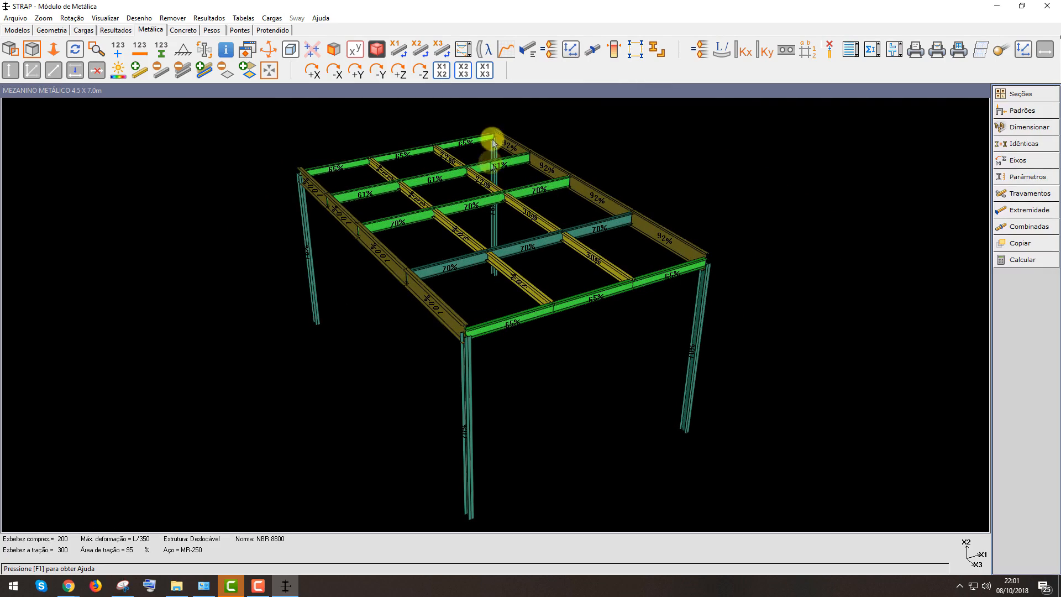
pyautogui.click(269, 52)
pyautogui.moveTo(581, 432); pyautogui.dragTo(770, 413)
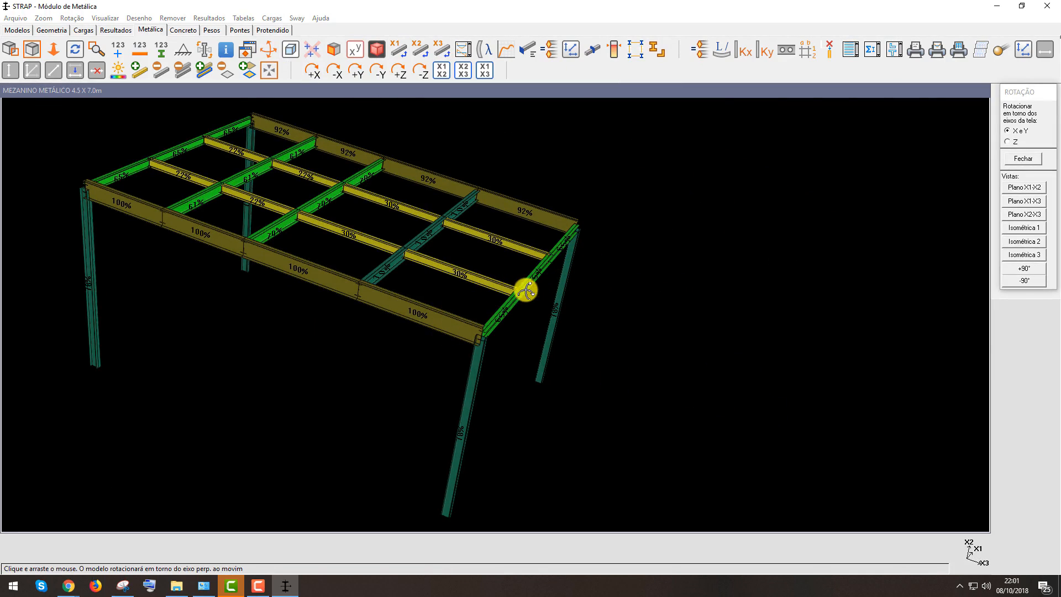
pyautogui.scroll(-1, 460, 270)
pyautogui.scroll(2, 453, 274)
pyautogui.scroll(-4, 452, 274)
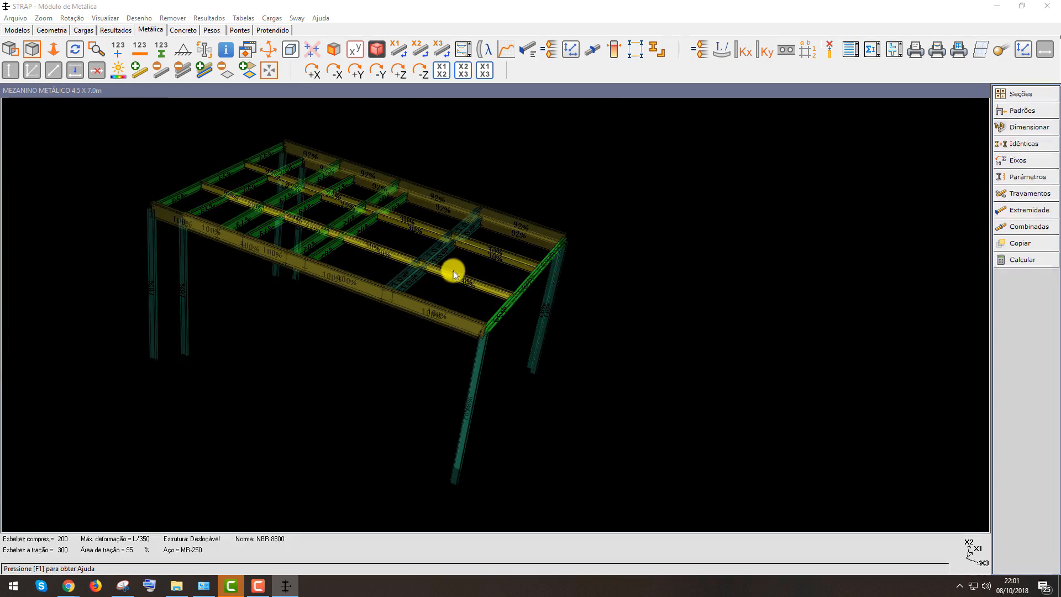
# Return to the wireframe Isometric 1 view and label every bar with its selected section
pyautogui.click(376, 50)
pyautogui.click(268, 52)
pyautogui.click(1024, 227)
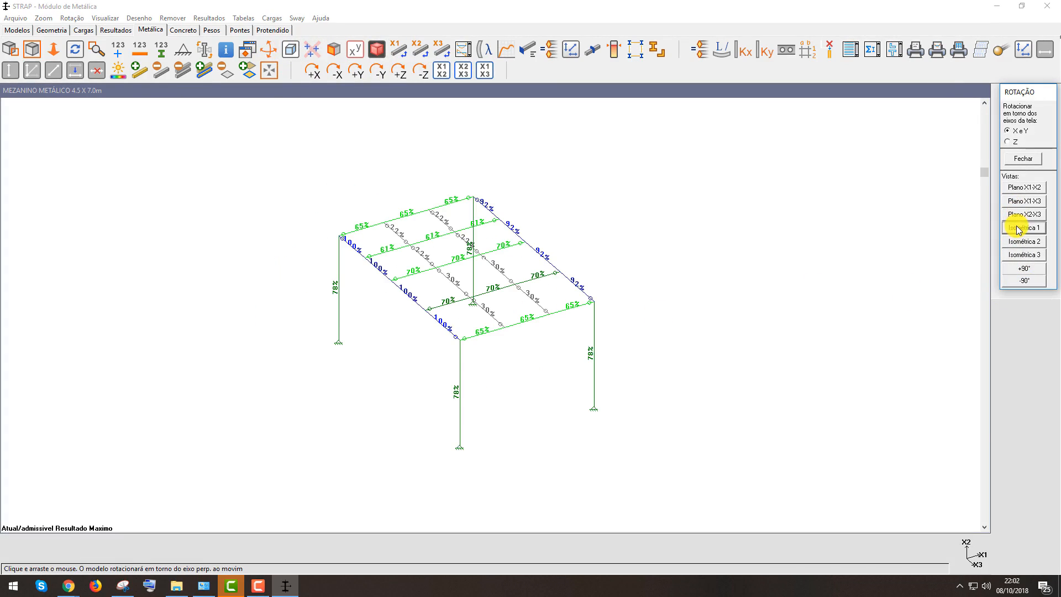
pyautogui.press('Escape')
pyautogui.scroll(2, 528, 366)
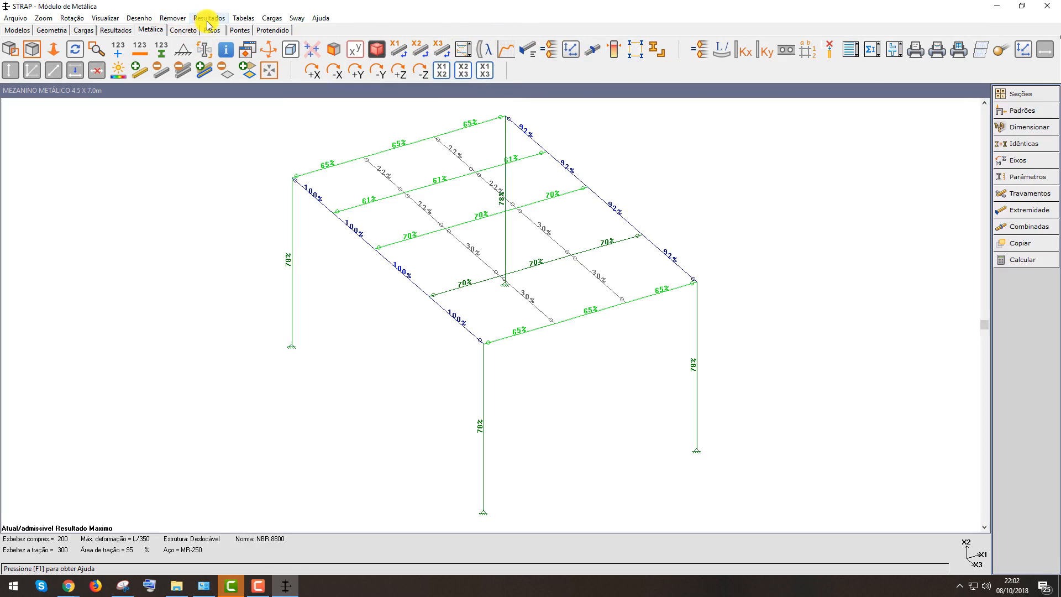
pyautogui.click(207, 18)
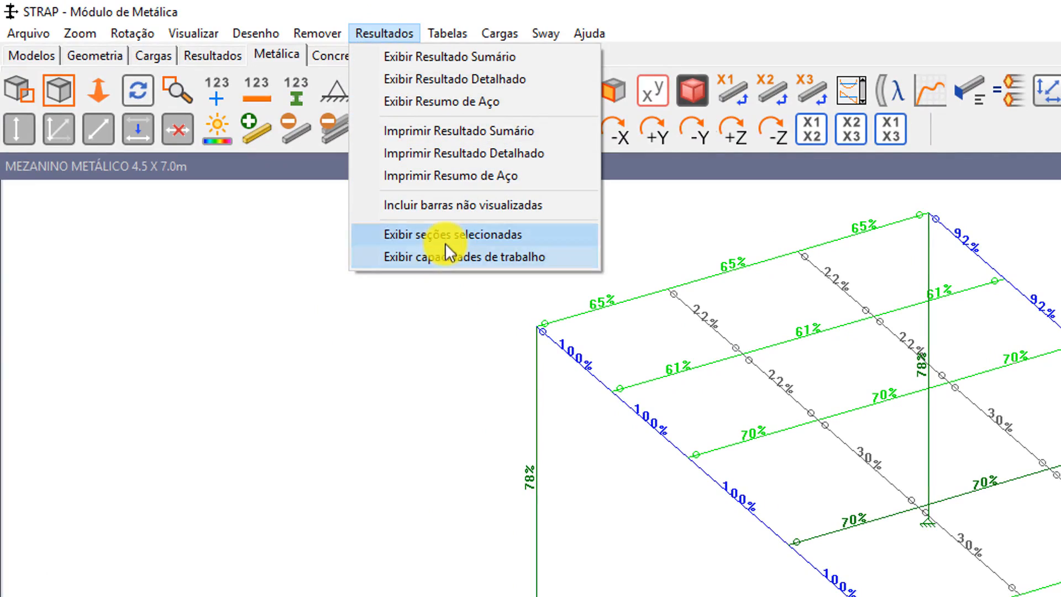
pyautogui.click(488, 237)
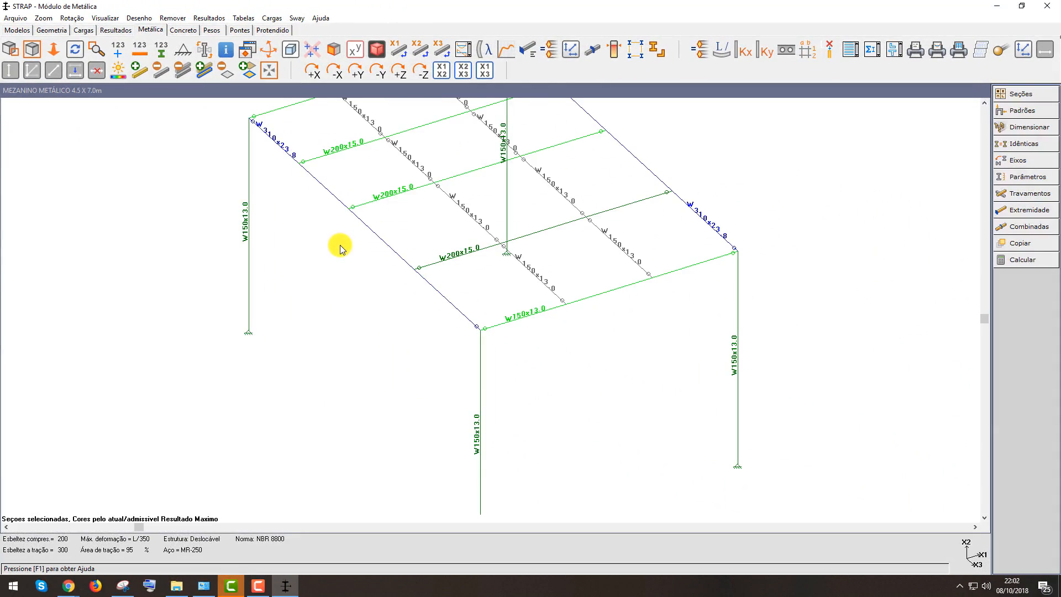
# Verify the specific section W 310x28.3 for the beams along both long edges, selecting those bars individually
pyautogui.scroll(-2, 340, 244)
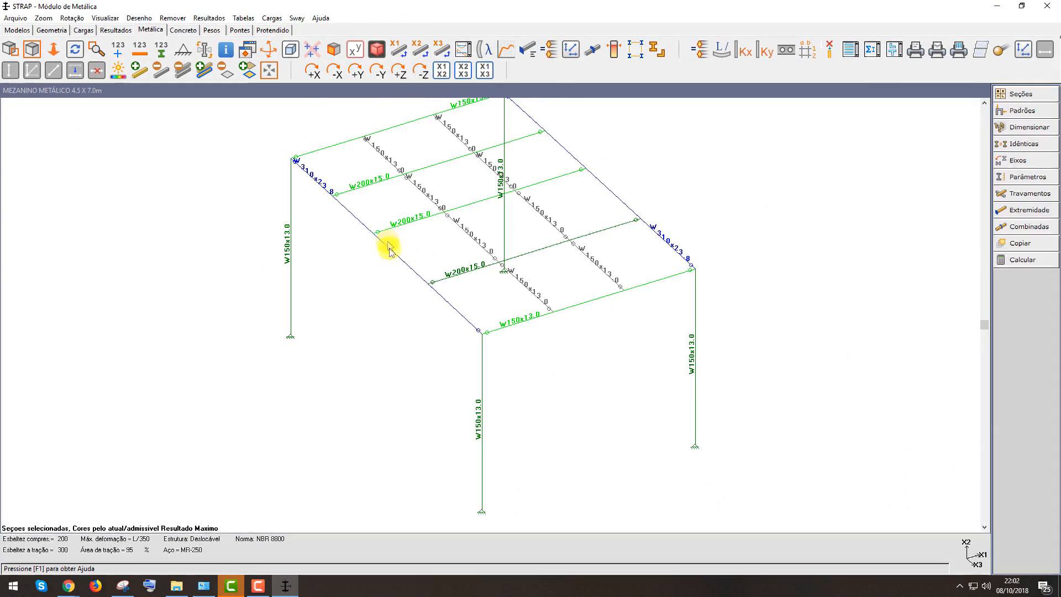
pyautogui.moveTo(392, 262); pyautogui.dragTo(397, 292, button='middle')
pyautogui.scroll(2, 365, 232)
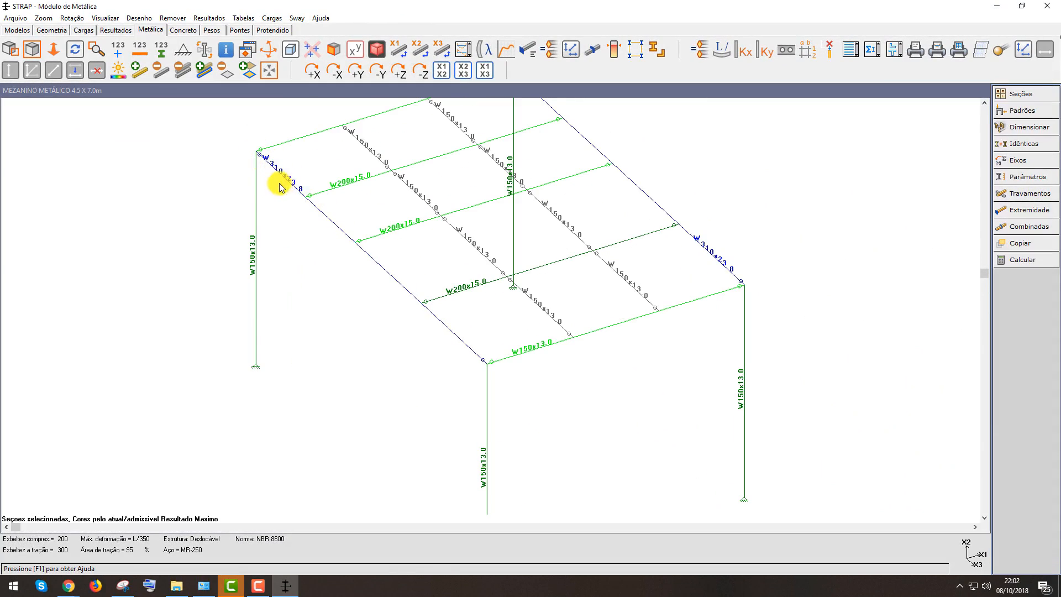
pyautogui.scroll(-2, 324, 229)
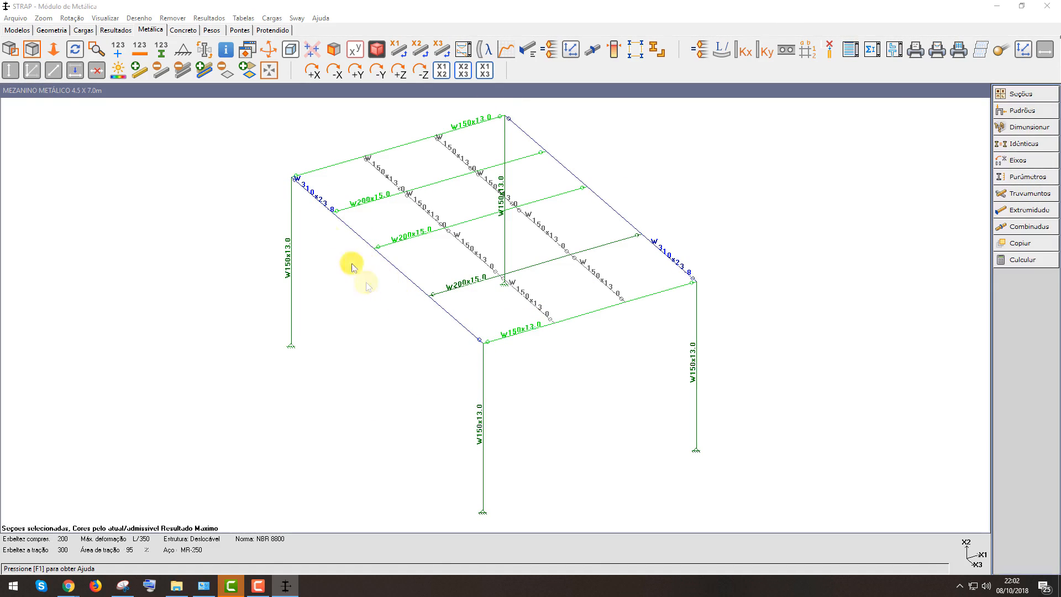
pyautogui.click(1029, 127)
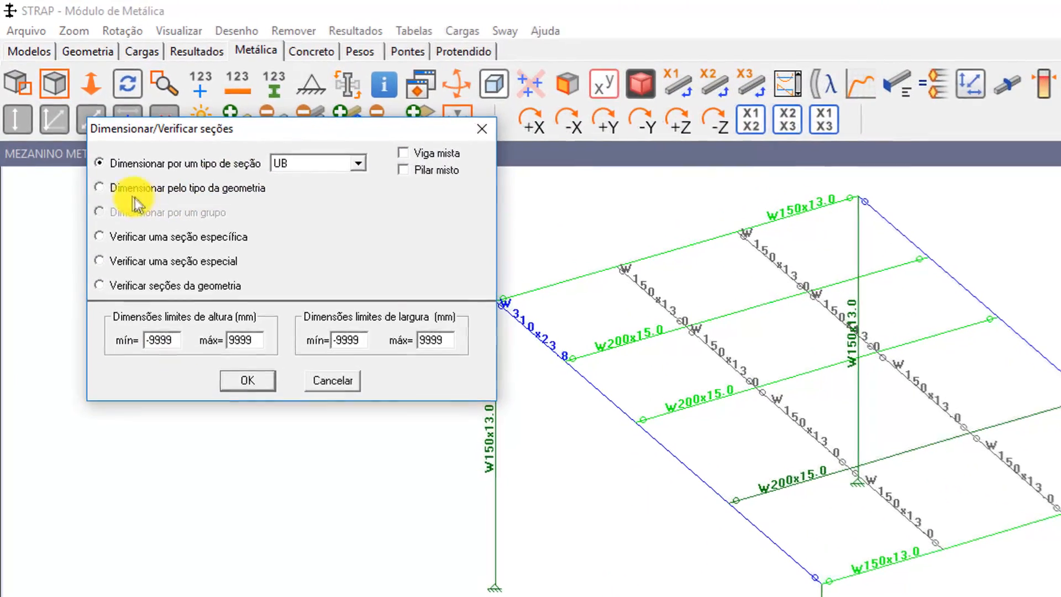
pyautogui.click(99, 237)
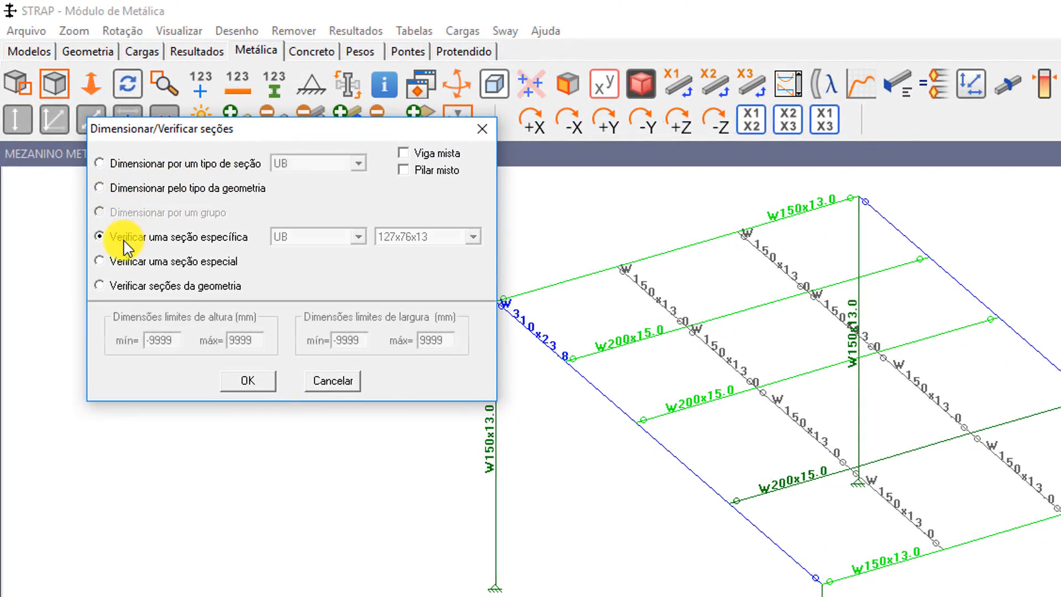
pyautogui.click(356, 239)
pyautogui.scroll(-10, 330, 283)
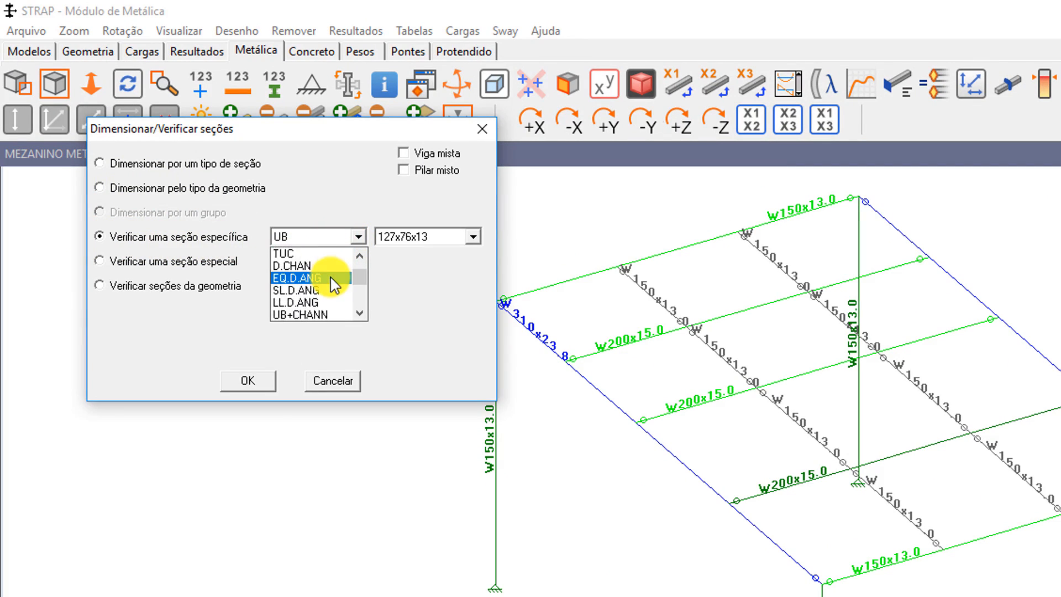
pyautogui.scroll(-10, 317, 294)
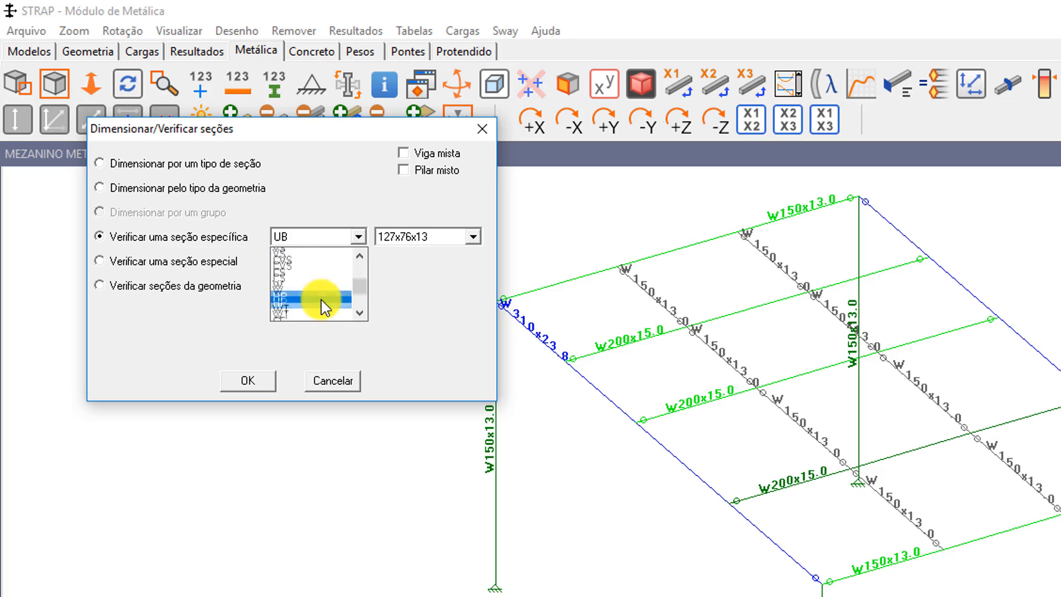
pyautogui.scroll(3, 309, 287)
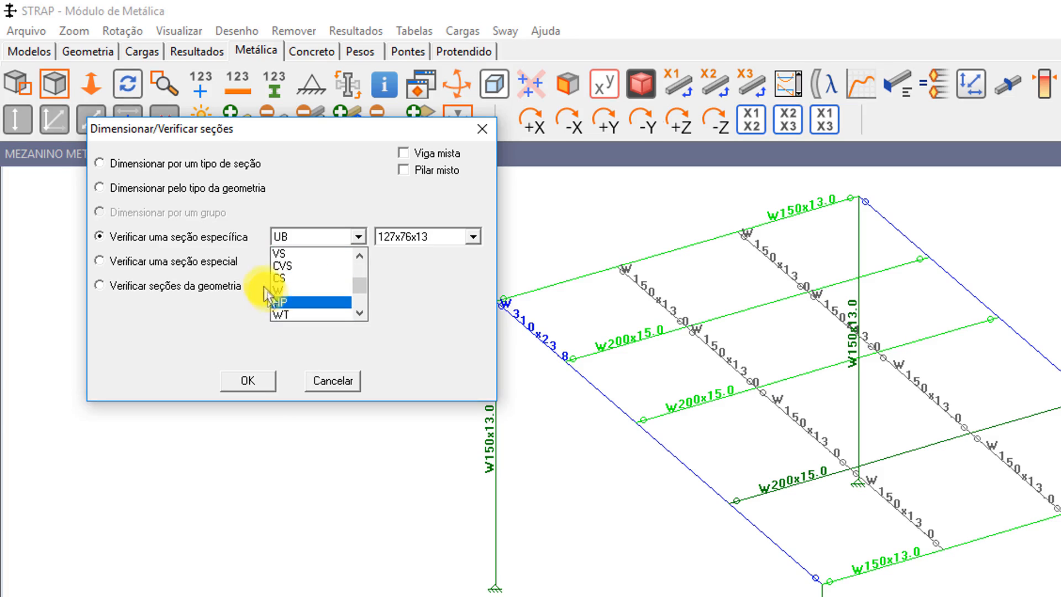
pyautogui.click(284, 289)
pyautogui.click(429, 236)
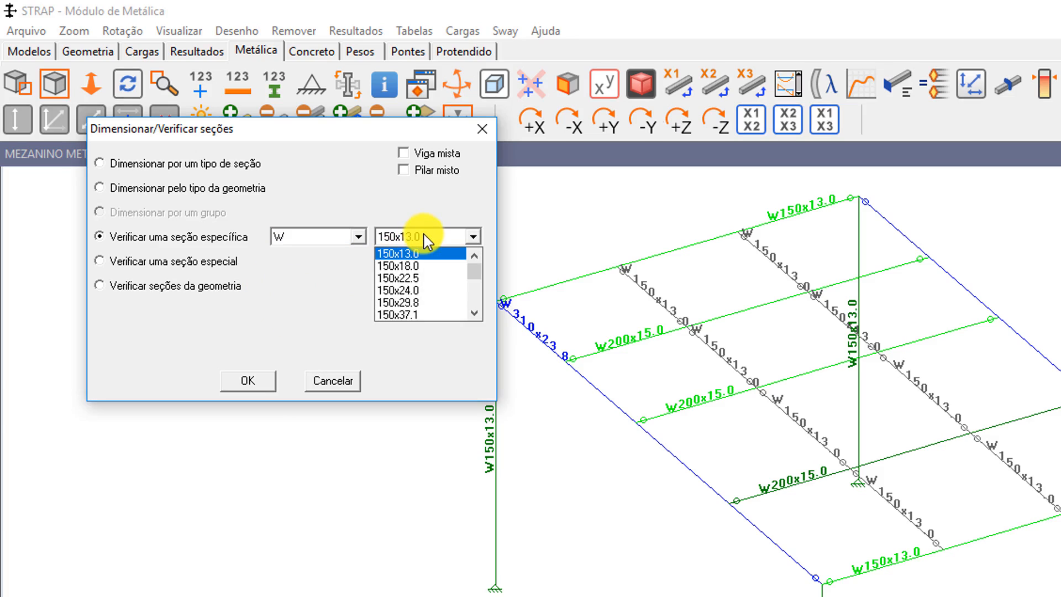
pyautogui.scroll(-8, 424, 285)
pyautogui.scroll(-3, 426, 299)
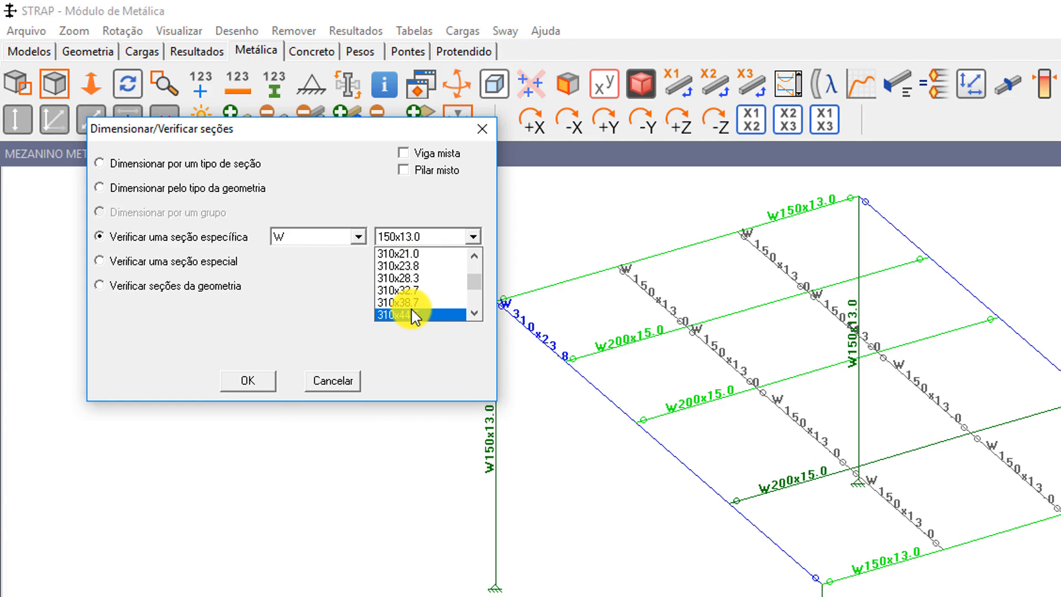
pyautogui.click(424, 279)
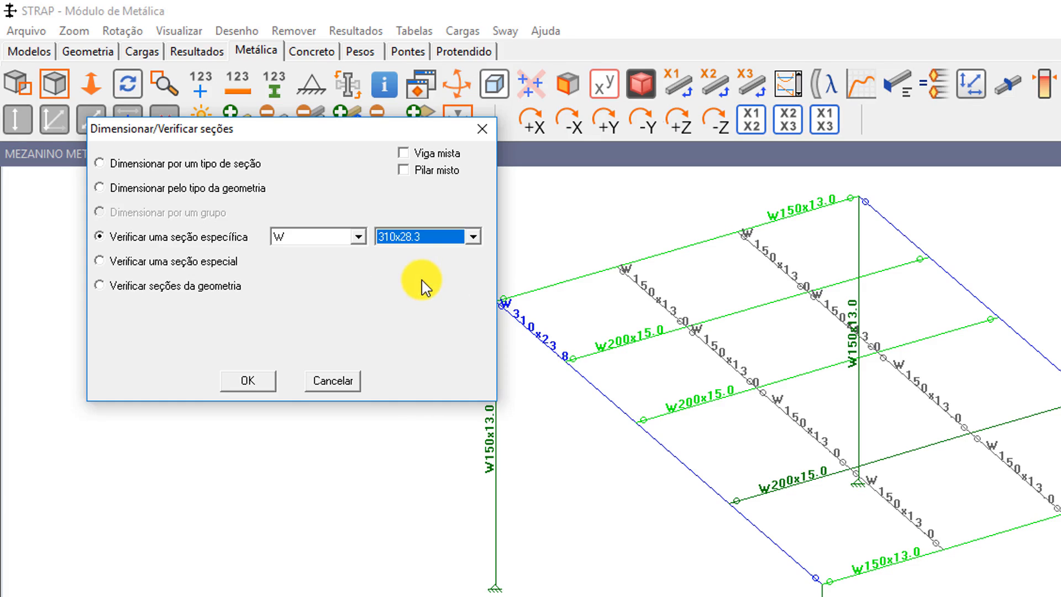
pyautogui.click(243, 381)
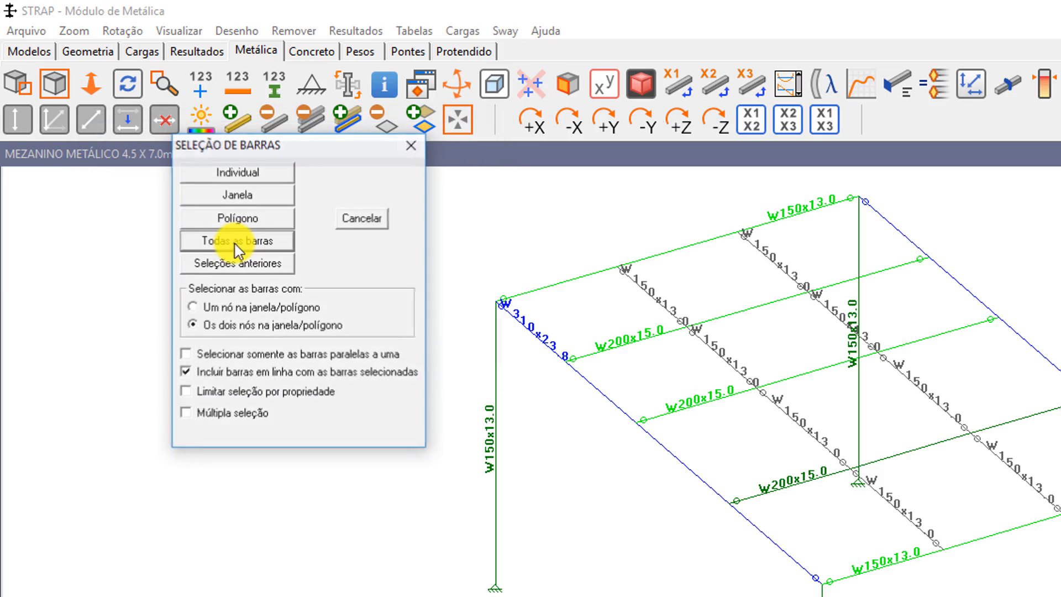
pyautogui.click(236, 172)
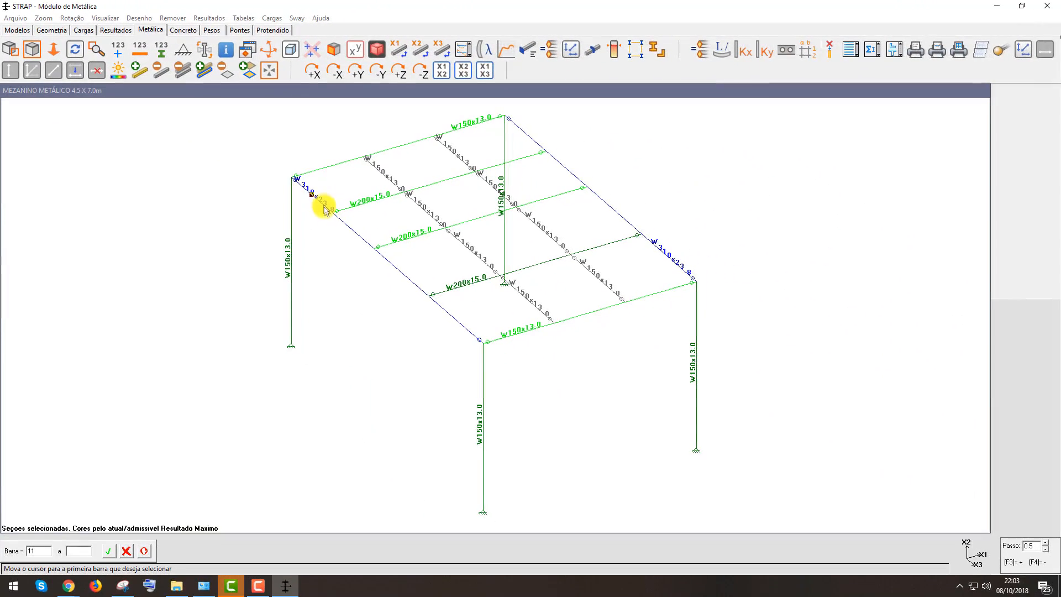
pyautogui.click(320, 202)
pyautogui.click(458, 321)
pyautogui.click(530, 138)
pyautogui.click(568, 171)
pyautogui.click(612, 209)
pyautogui.doubleClick(668, 259)
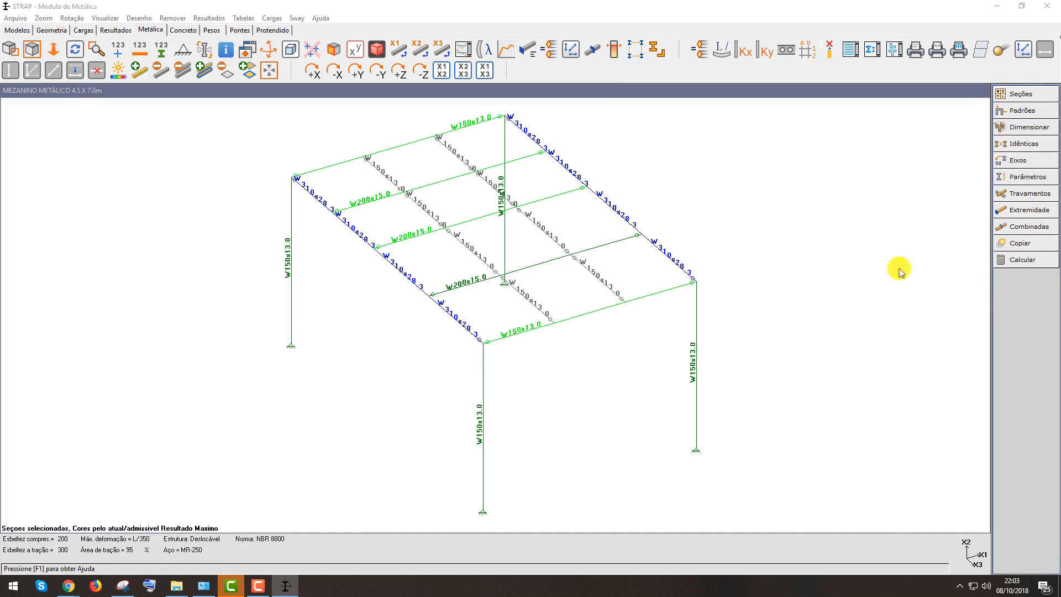
# Redesign all bars of the model and review the general steel results table, then close it
pyautogui.click(1027, 260)
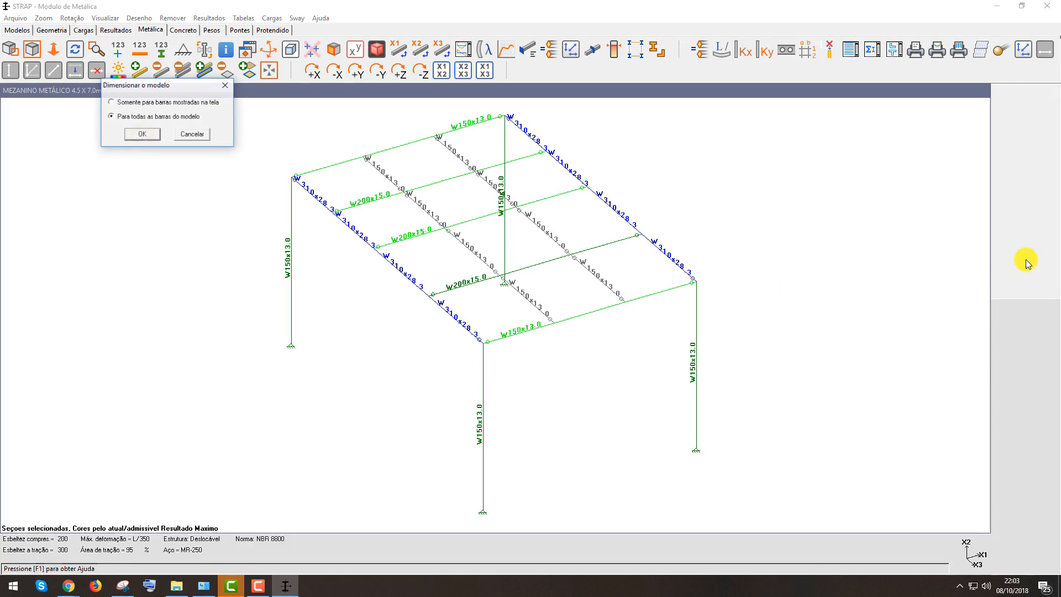
pyautogui.click(141, 137)
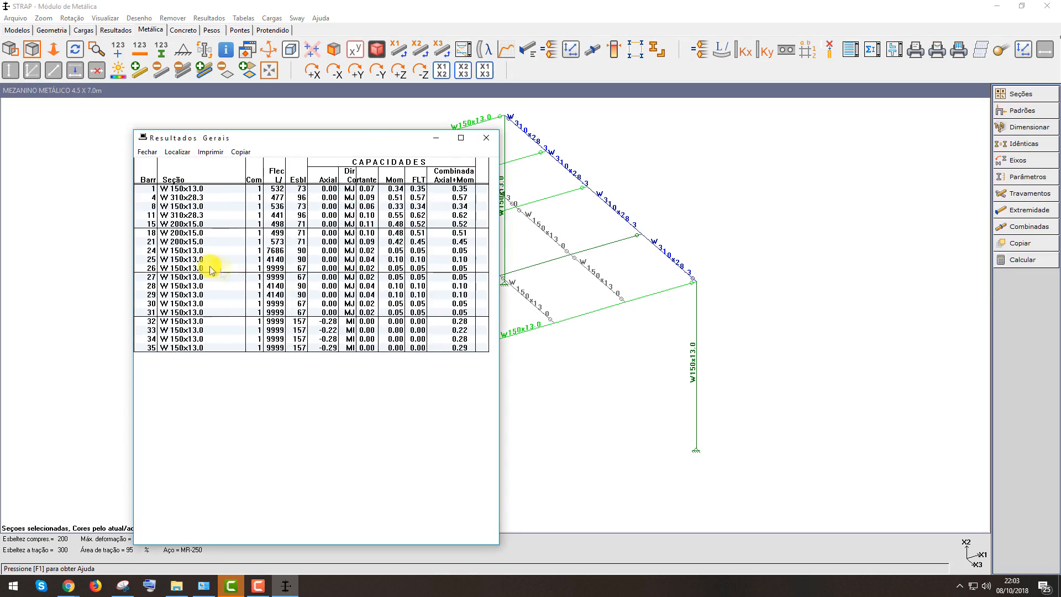
pyautogui.click(486, 137)
pyautogui.scroll(2, 684, 276)
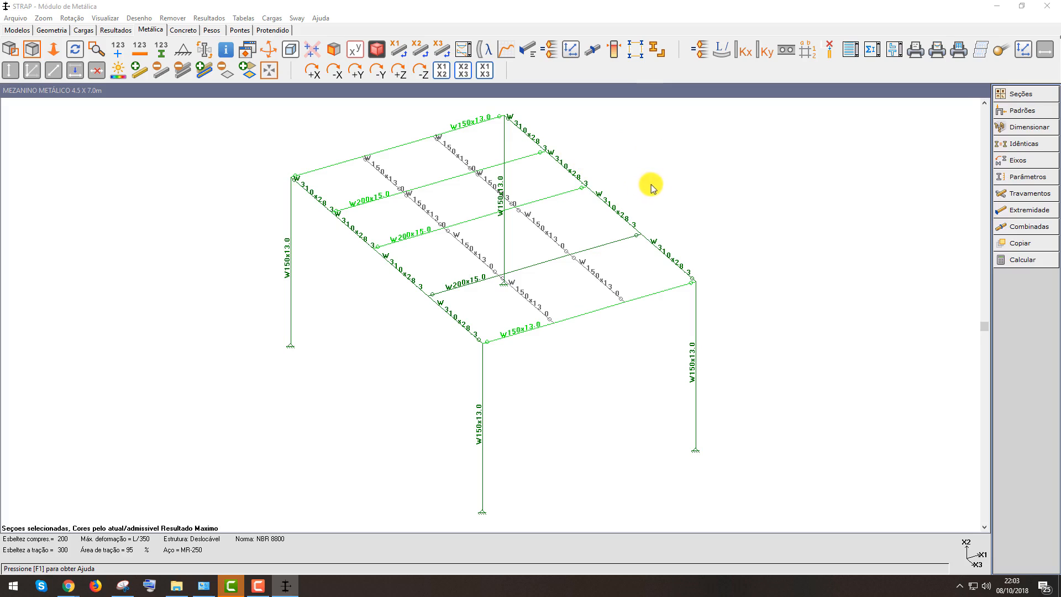
# Show each bar's working capacity percentage on the model, keeping the colours by capacity
pyautogui.click(209, 18)
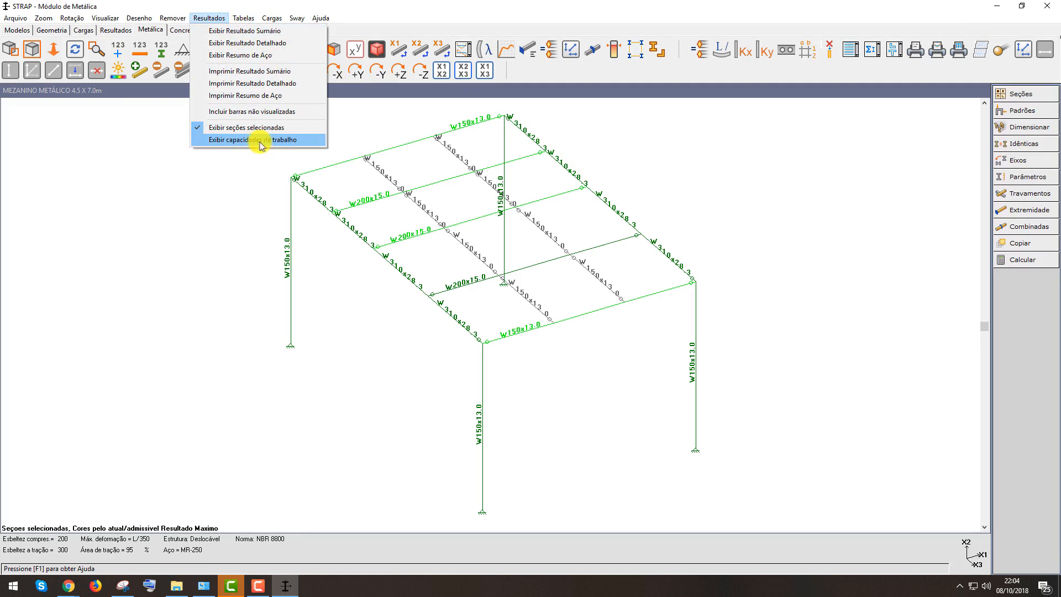
pyautogui.click(275, 145)
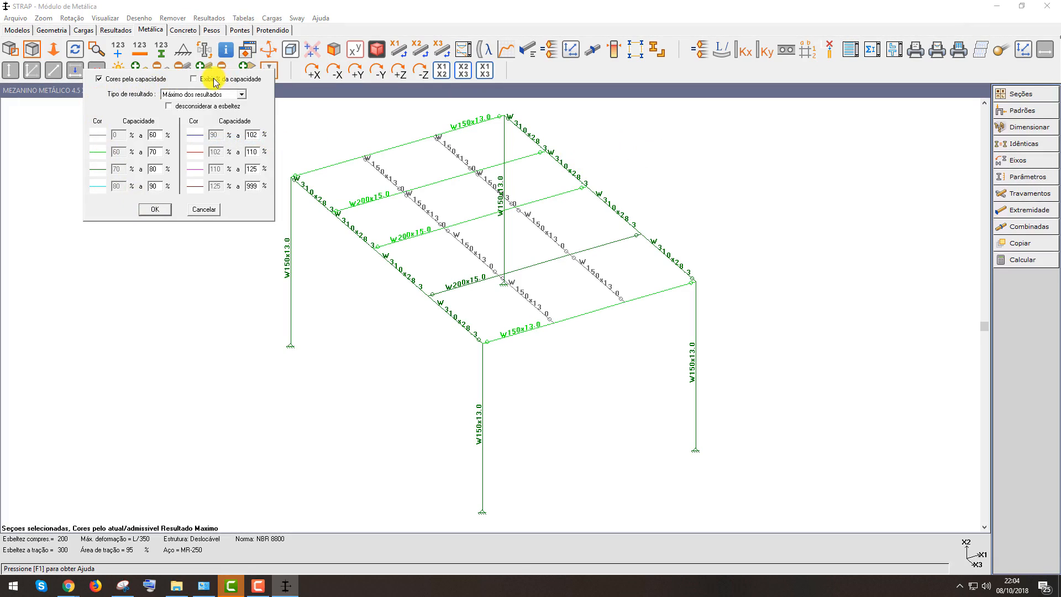
pyautogui.click(155, 209)
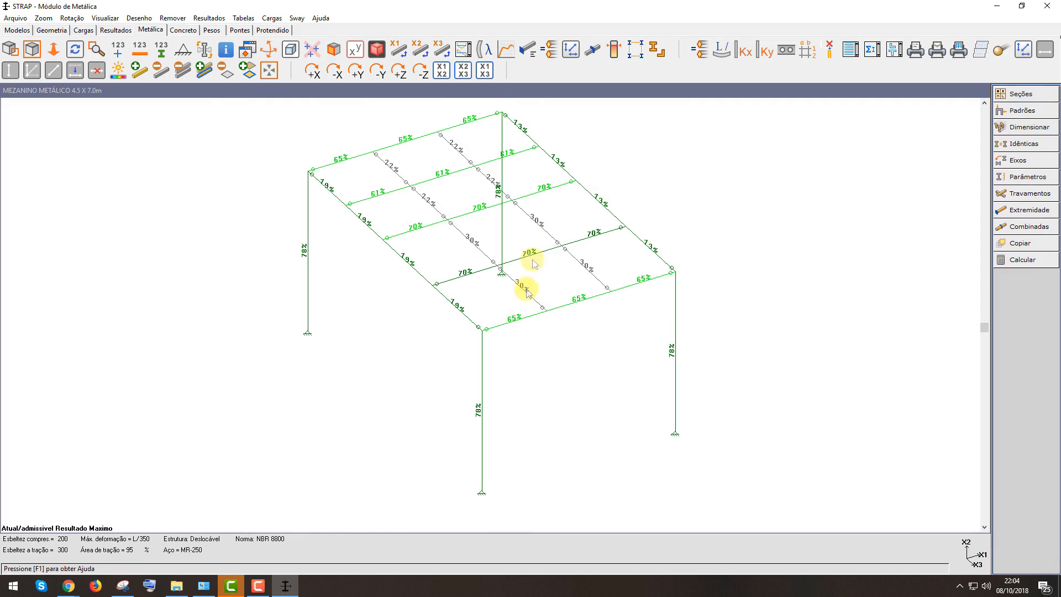
pyautogui.scroll(2, 681, 376)
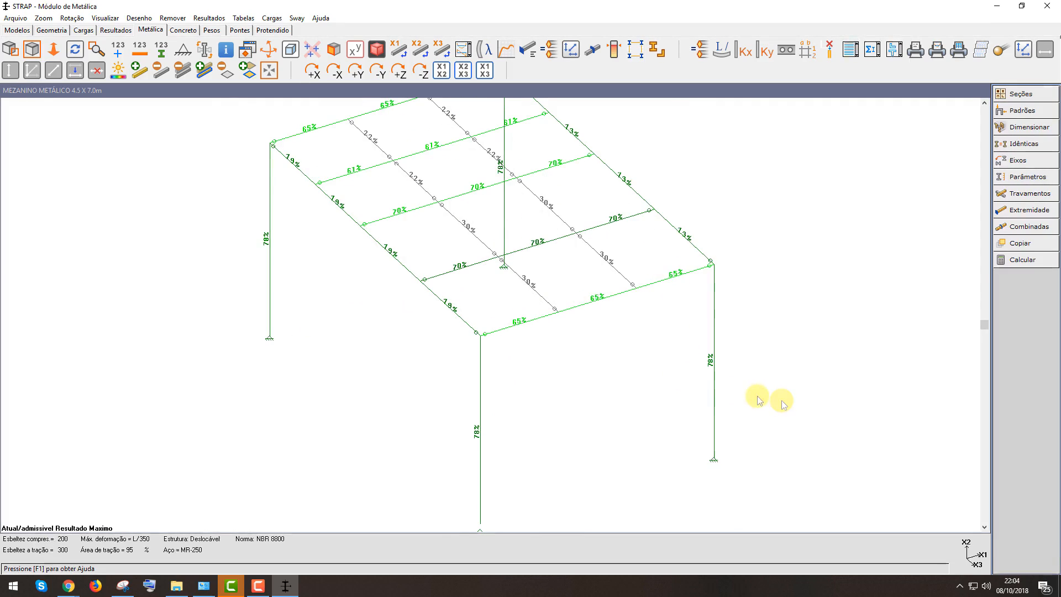
pyautogui.scroll(-1, 787, 400)
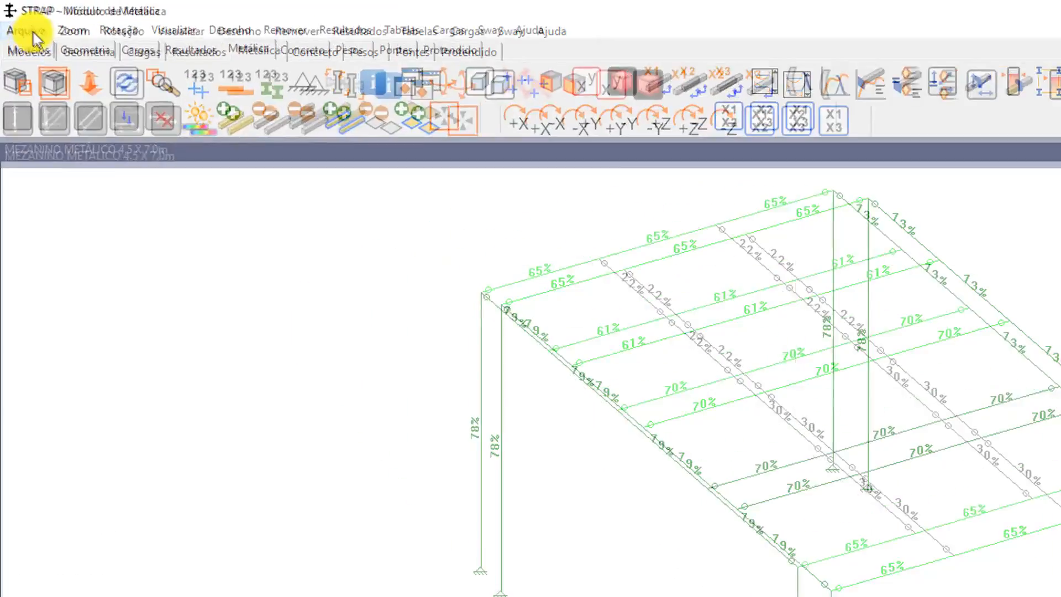
# Close the steel module while updating the geometry with the newly selected sections
pyautogui.click(33, 40)
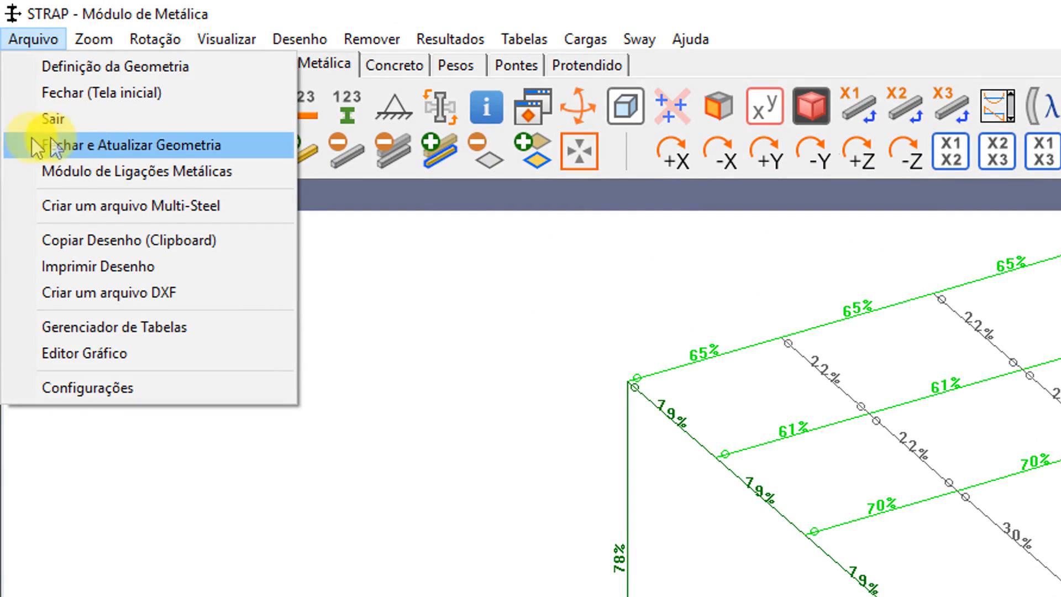
pyautogui.click(140, 145)
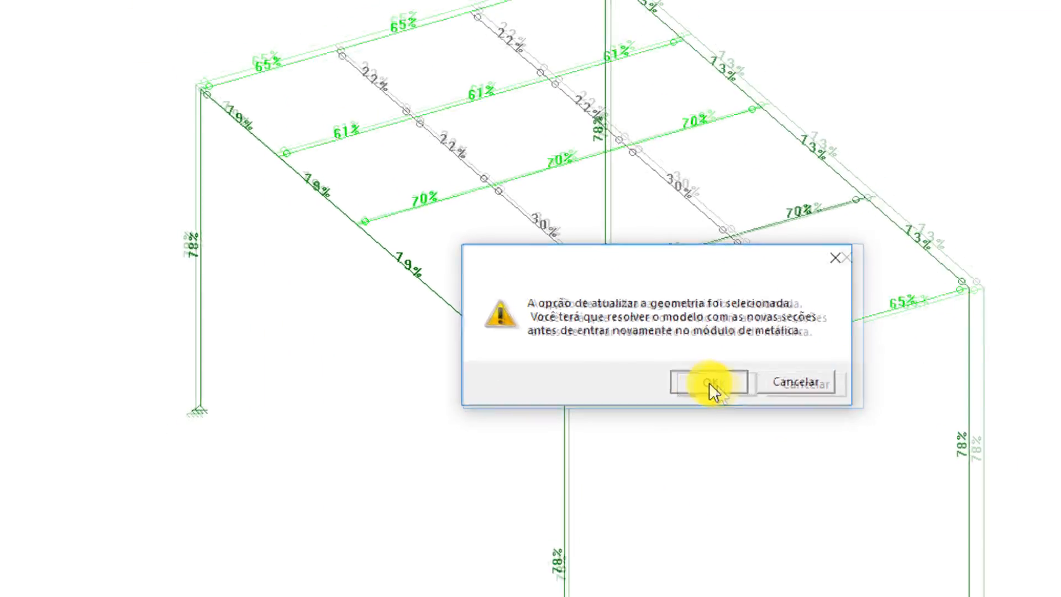
pyautogui.click(752, 396)
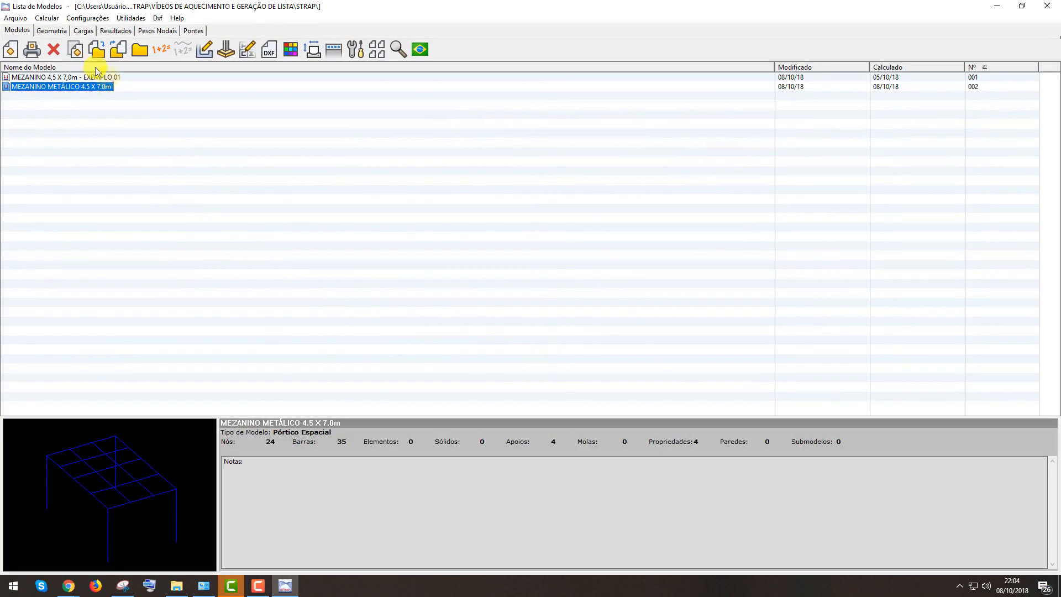
# Open the model's geometry definition and inspect the updated sections in the rendered view, then return to wireframe
pyautogui.click(52, 31)
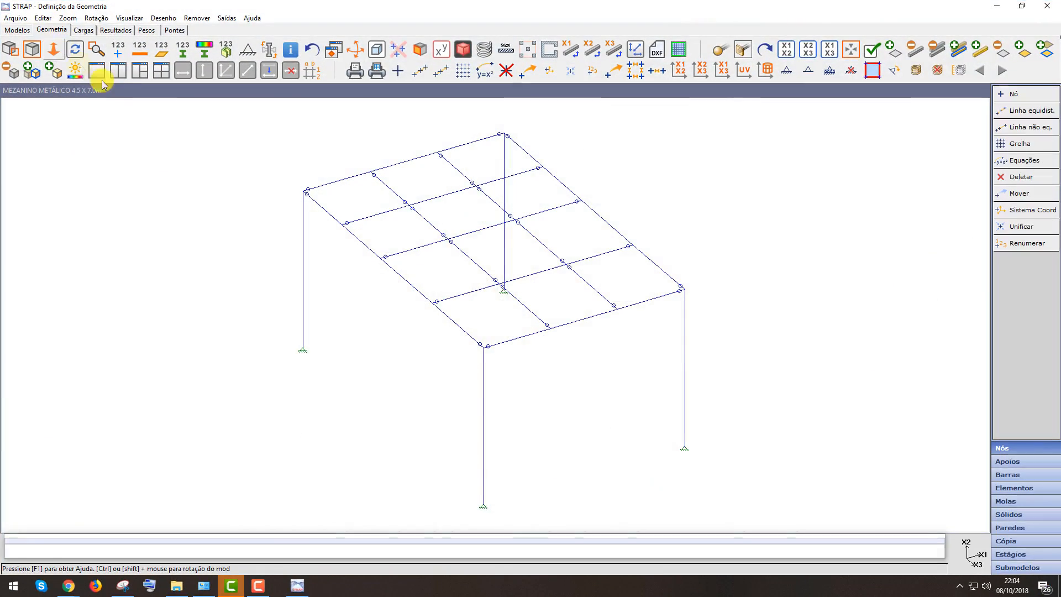
pyautogui.click(465, 55)
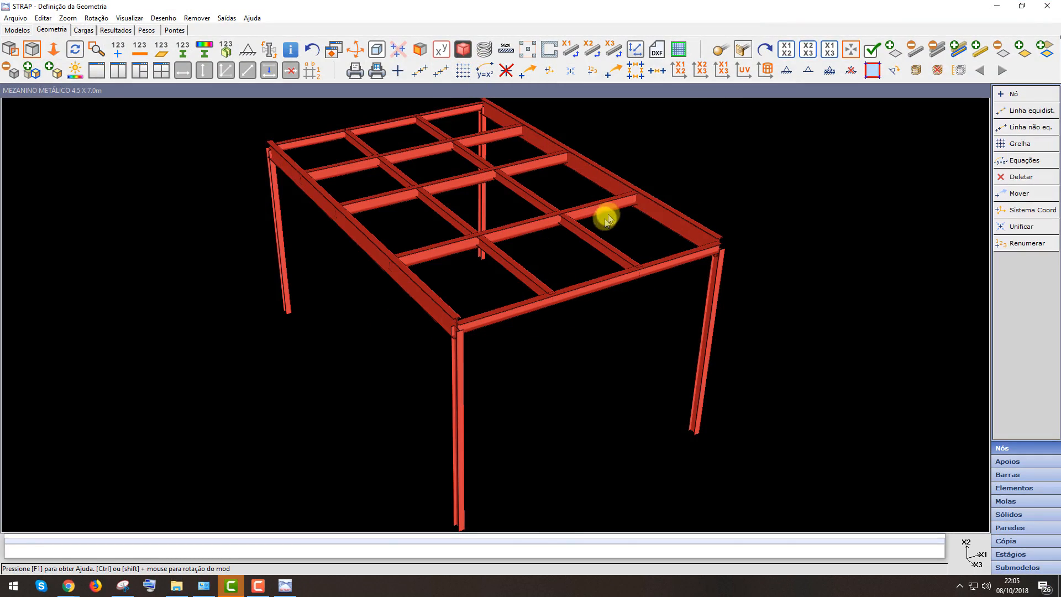
pyautogui.scroll(-2, 604, 293)
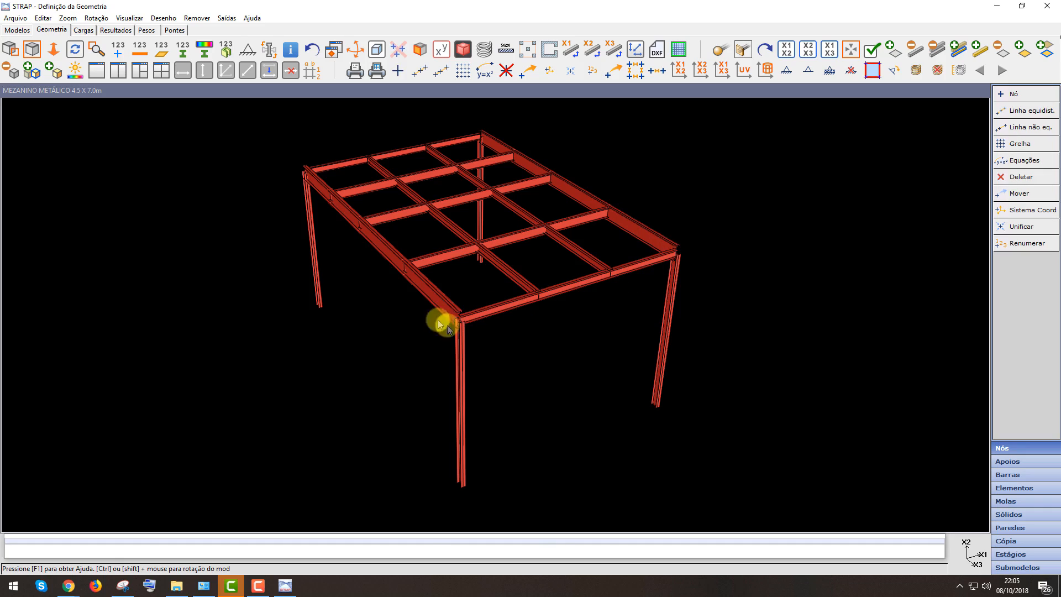
pyautogui.scroll(-1, 576, 424)
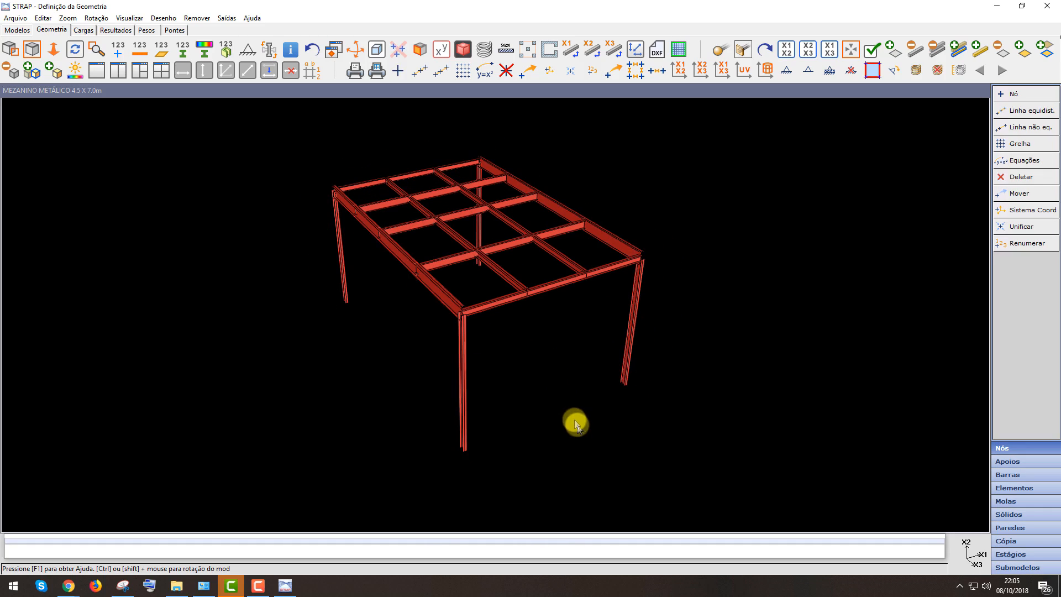
pyautogui.click(463, 50)
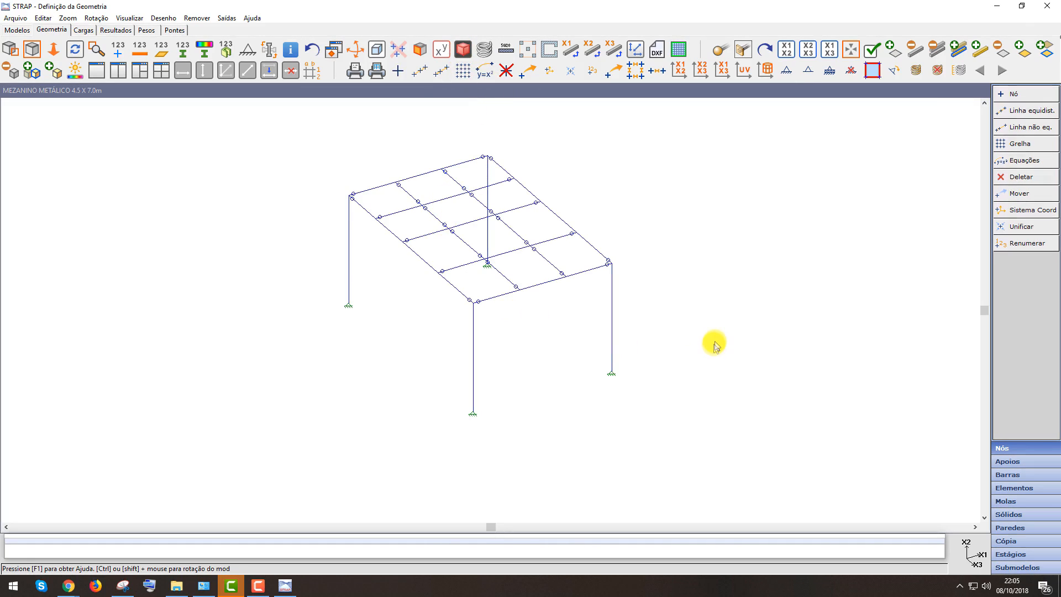
pyautogui.scroll(1, 711, 343)
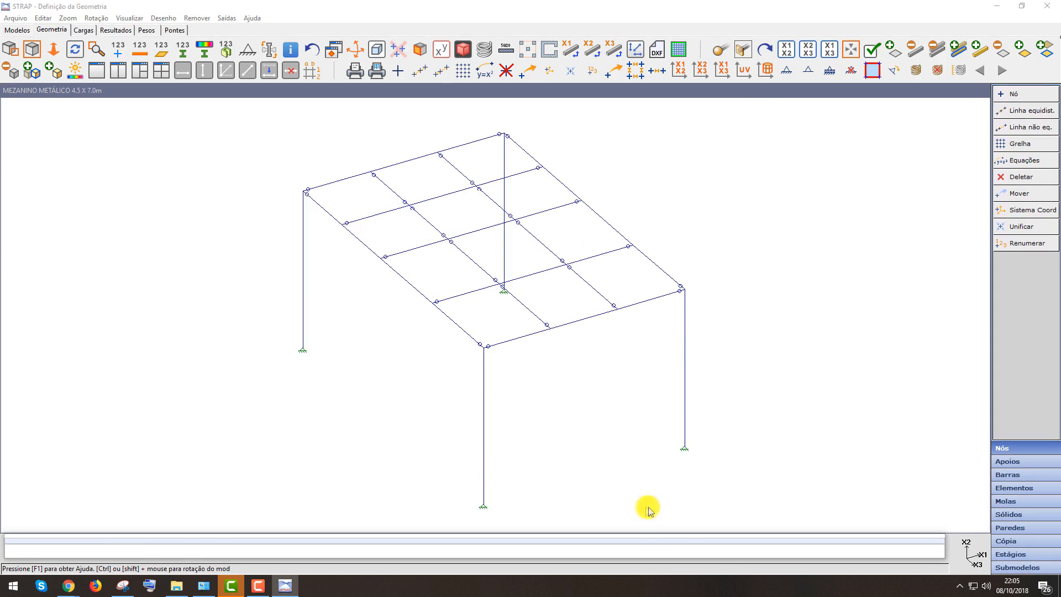
# Recalculate the model with the updated sections from the loads module
pyautogui.click(117, 31)
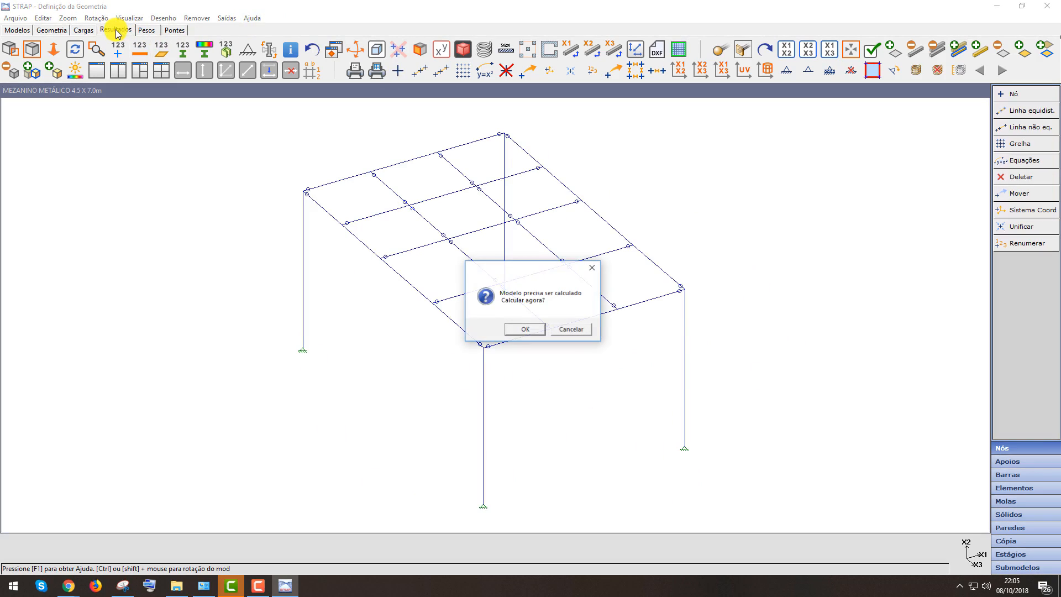
pyautogui.click(572, 330)
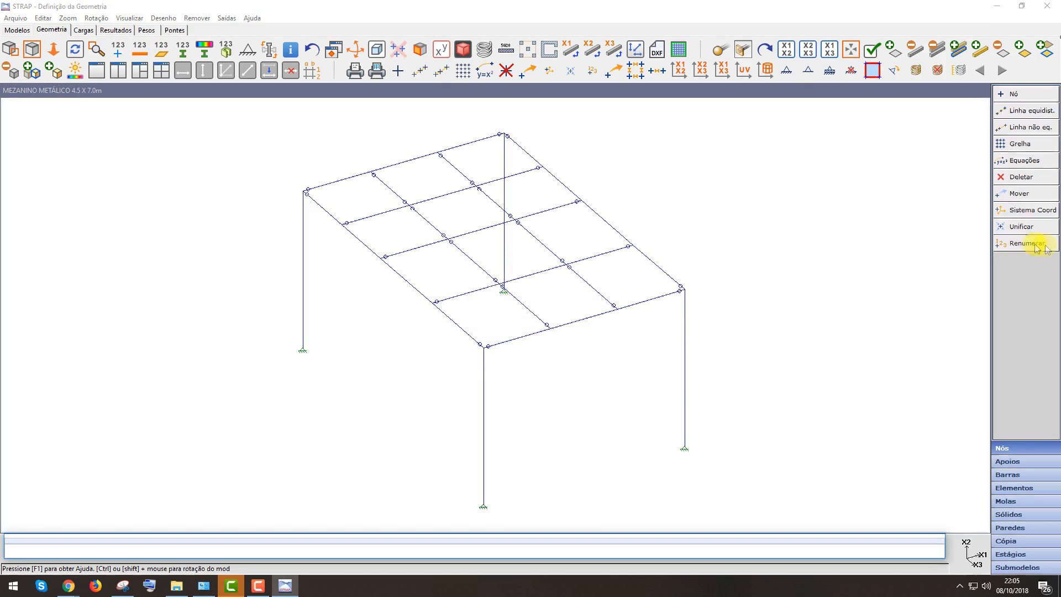
pyautogui.click(86, 31)
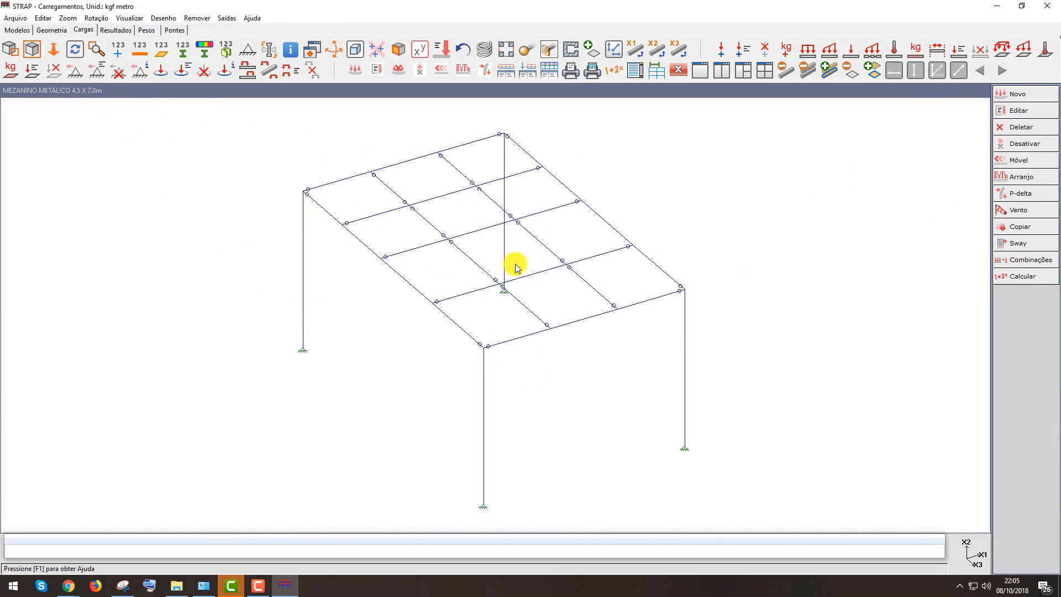
pyautogui.click(1035, 275)
pyautogui.click(499, 320)
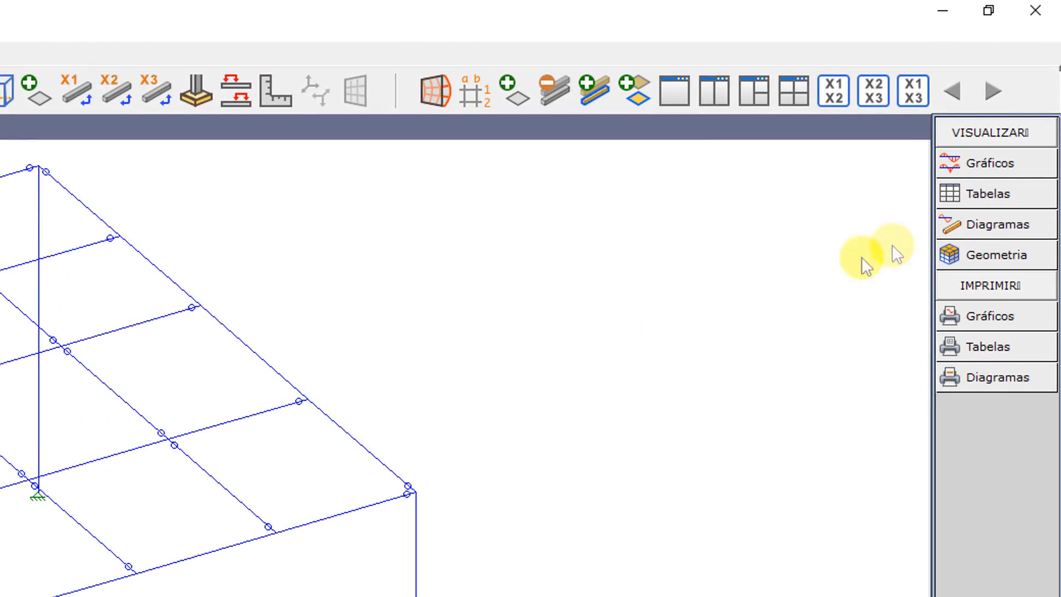
# Display animated nodal and bar displacements for combination 3 - 1*1.00+2*1.00+3*1.00
pyautogui.click(1003, 161)
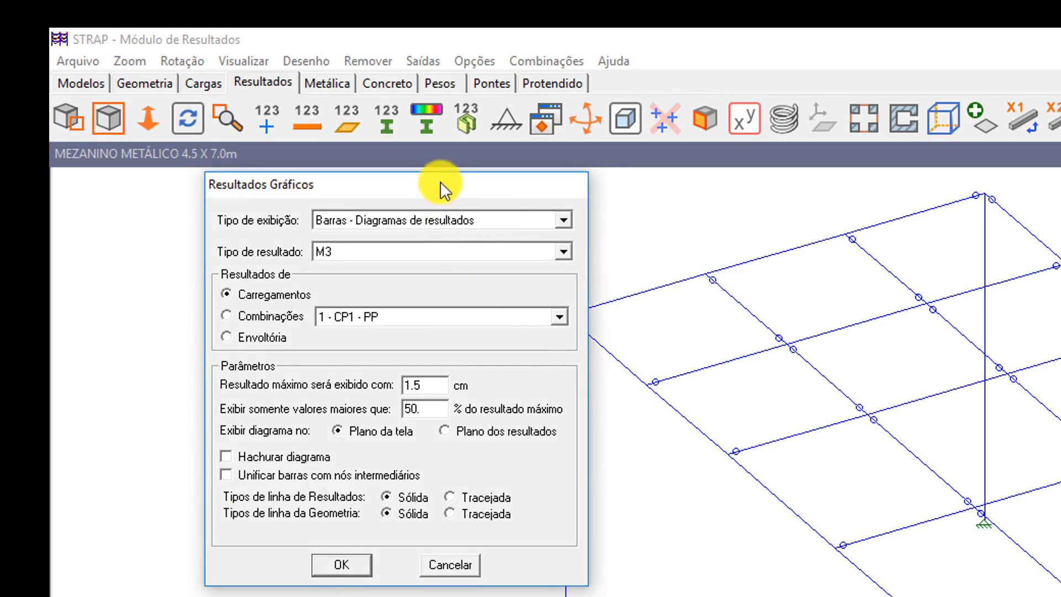
pyautogui.moveTo(279, 196); pyautogui.dragTo(250, 113)
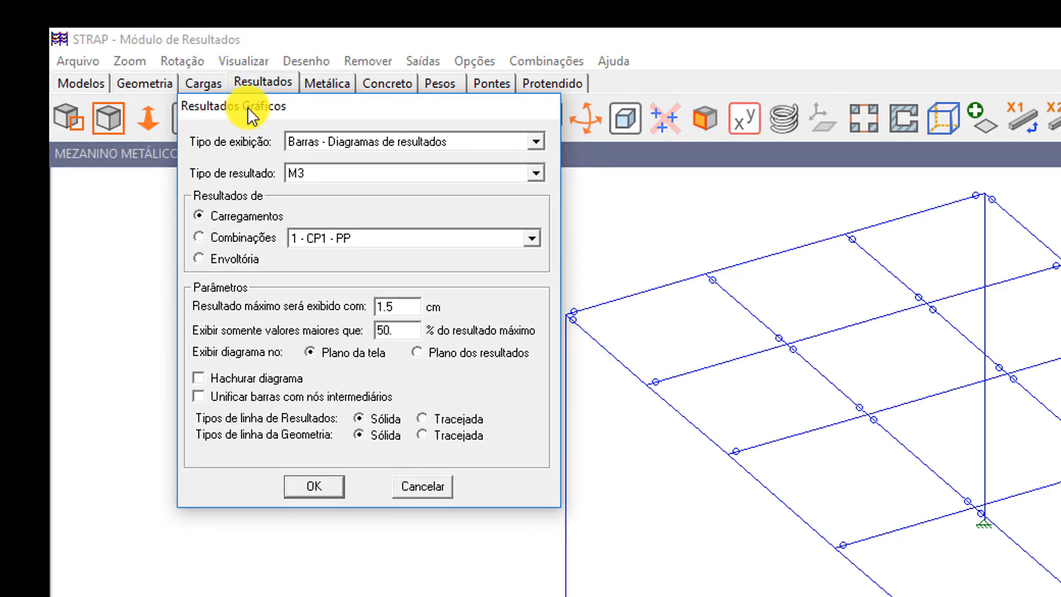
pyautogui.click(356, 142)
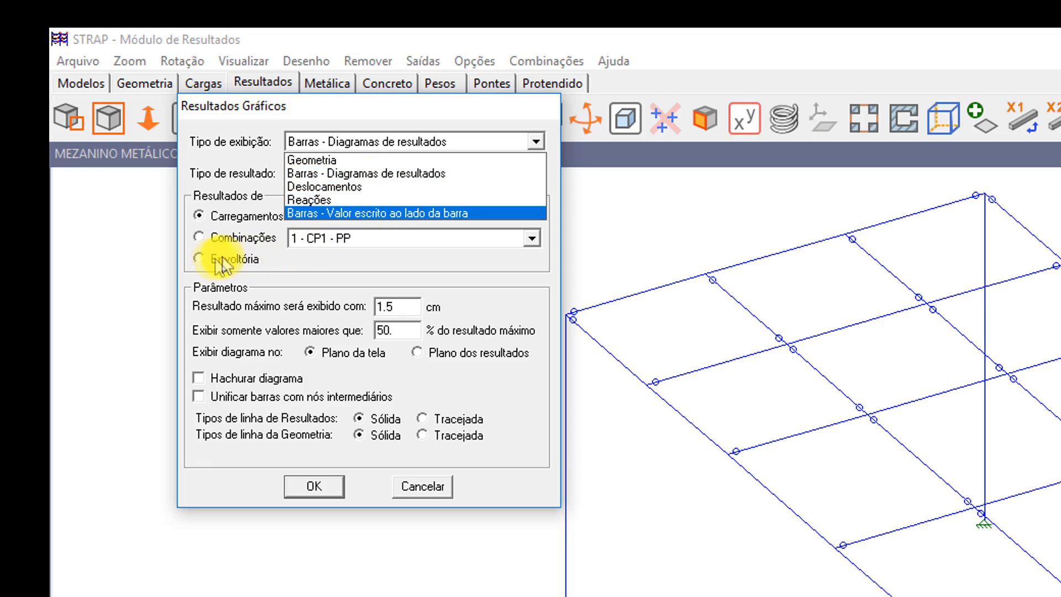
pyautogui.click(232, 213)
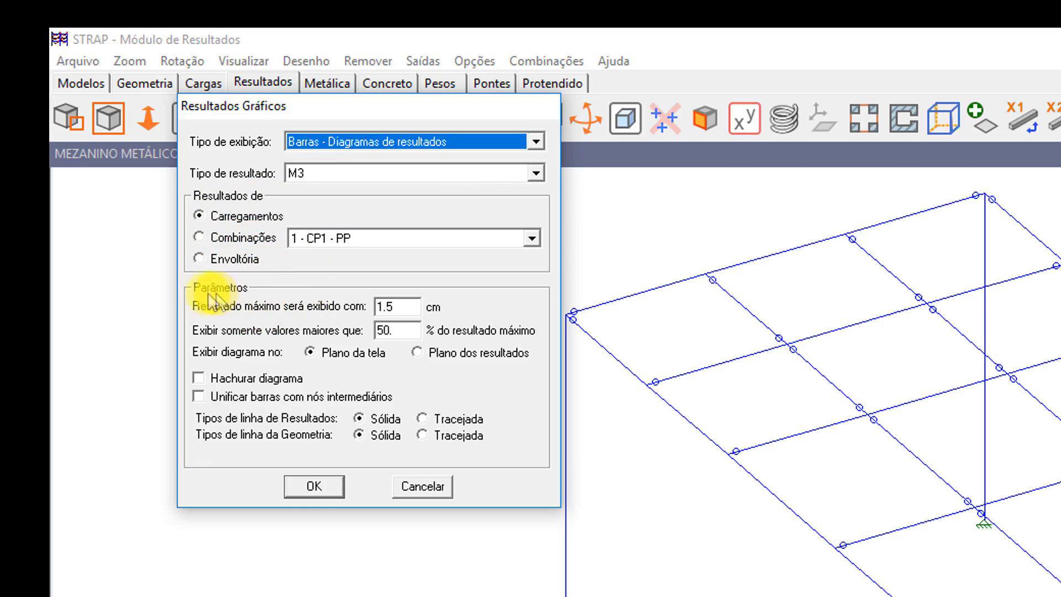
pyautogui.click(199, 238)
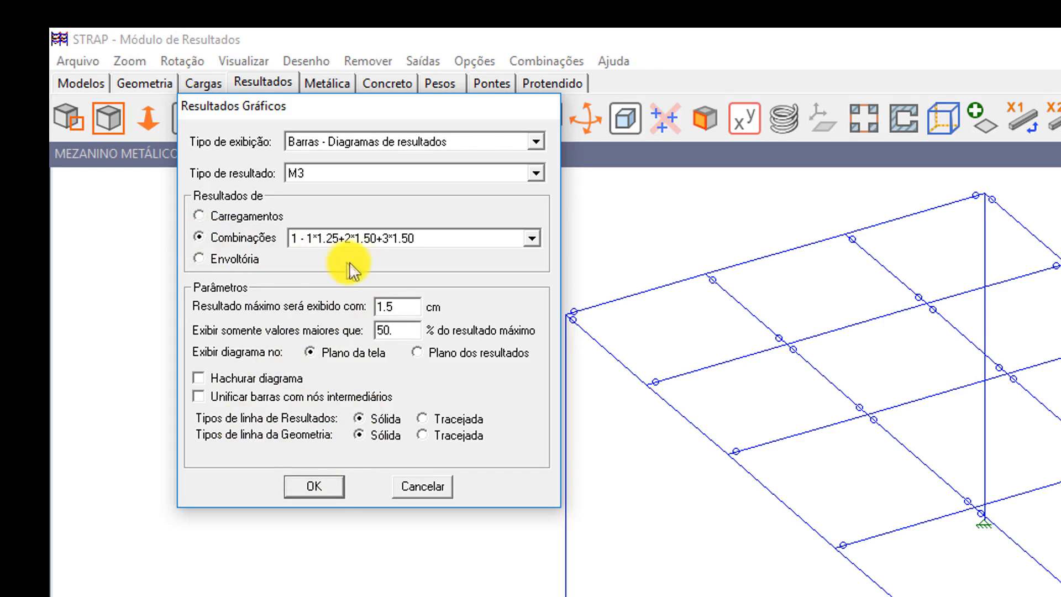
pyautogui.click(443, 238)
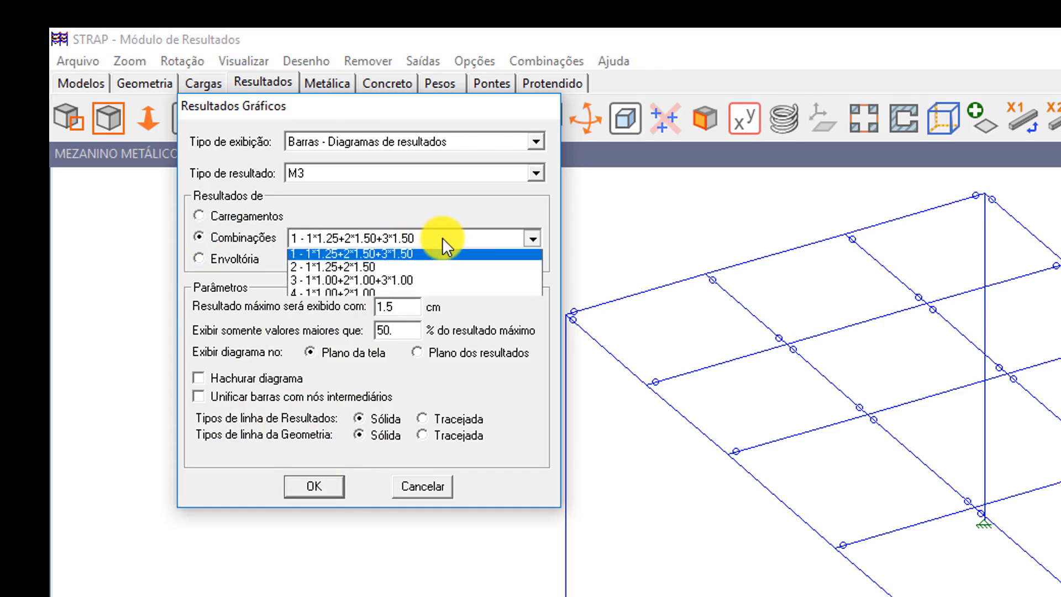
pyautogui.click(409, 282)
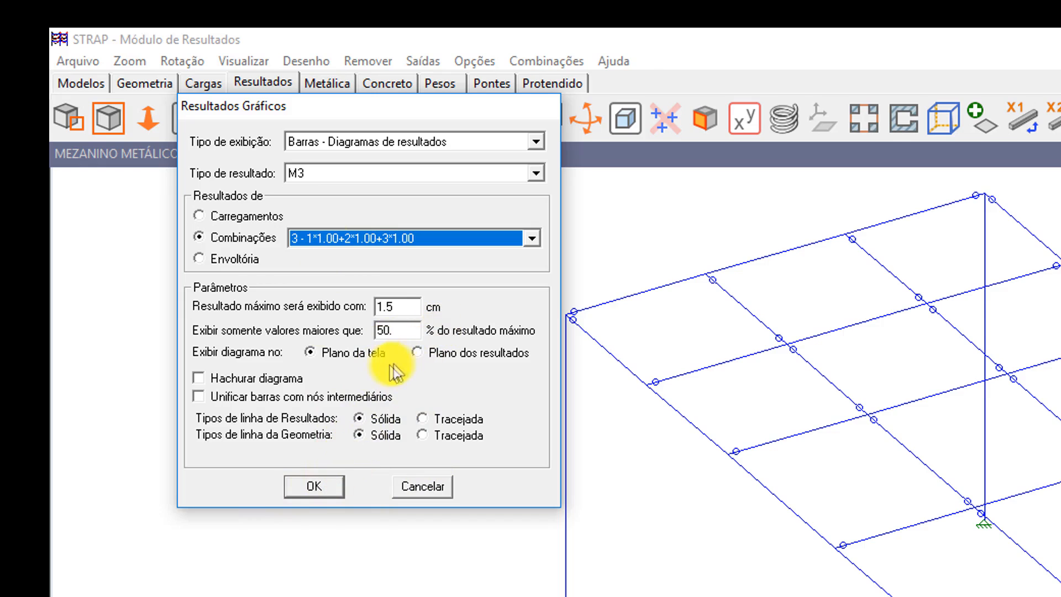
pyautogui.click(338, 138)
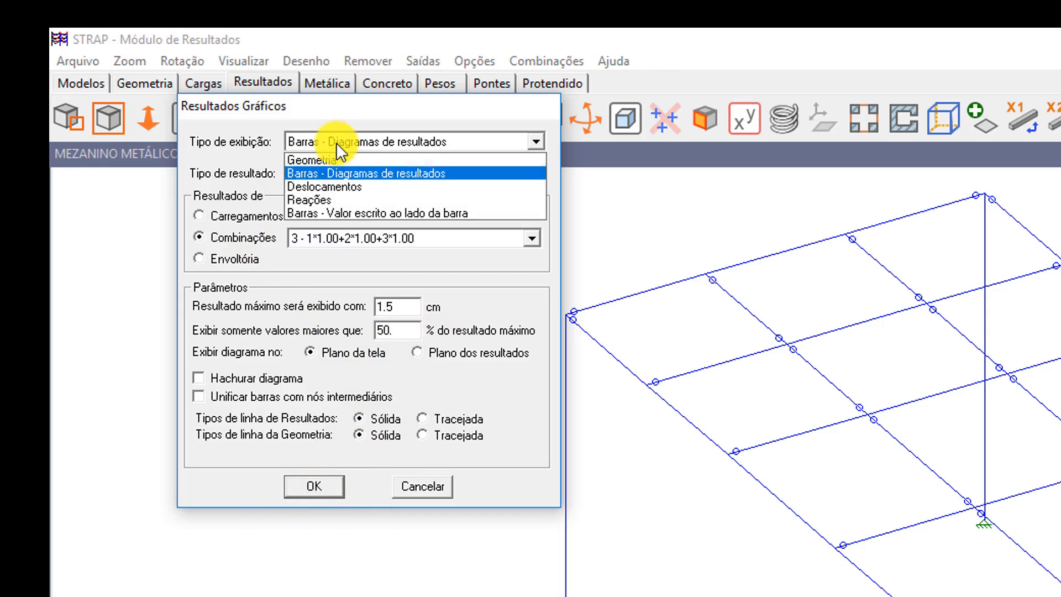
pyautogui.click(330, 187)
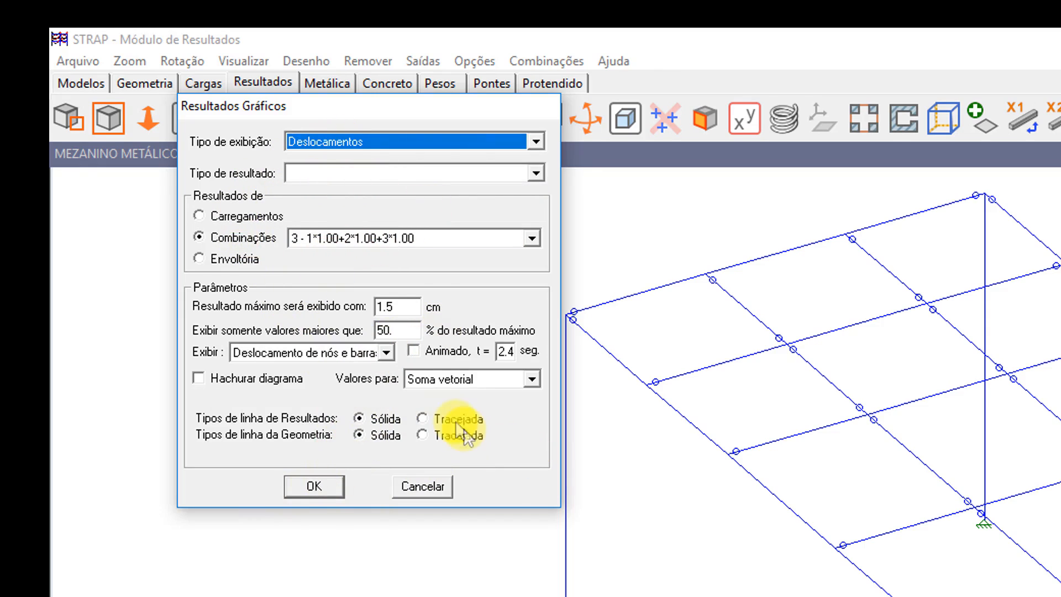
pyautogui.click(414, 351)
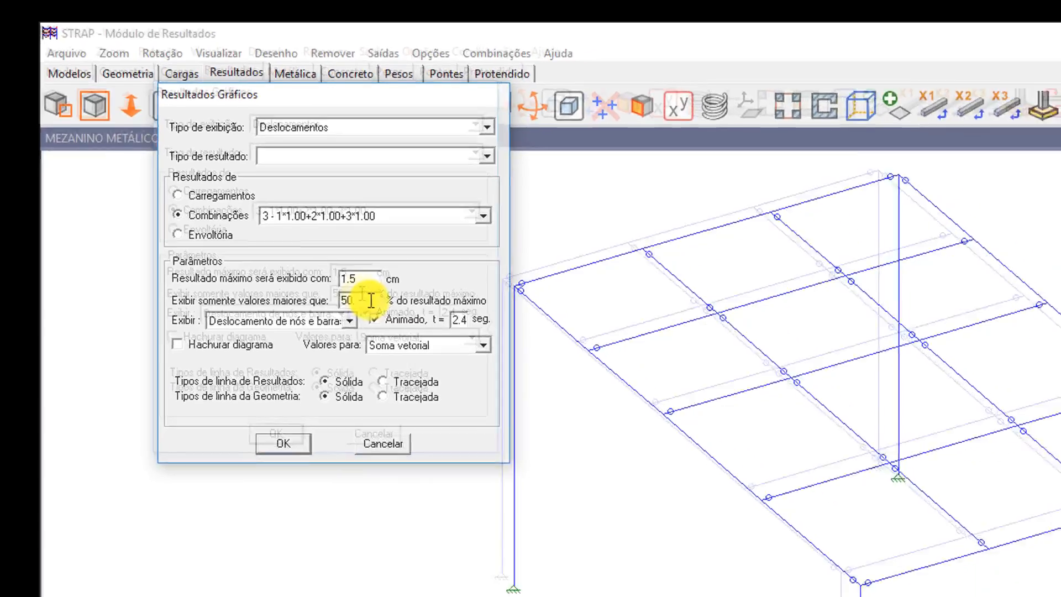
pyautogui.click(314, 486)
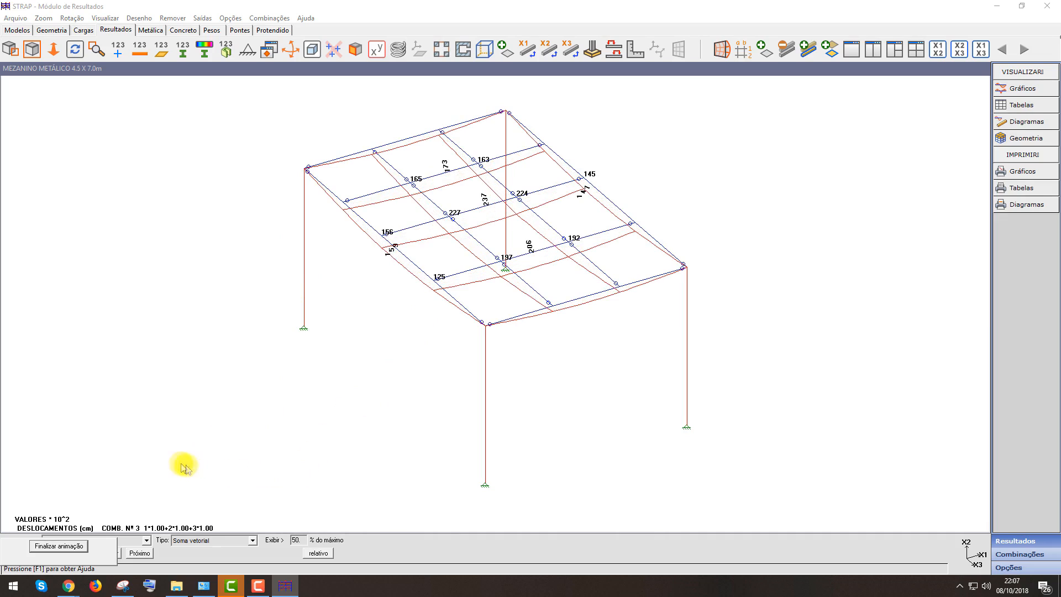
# Stop the animation and display the support reaction forces for combination 3
pyautogui.click(65, 548)
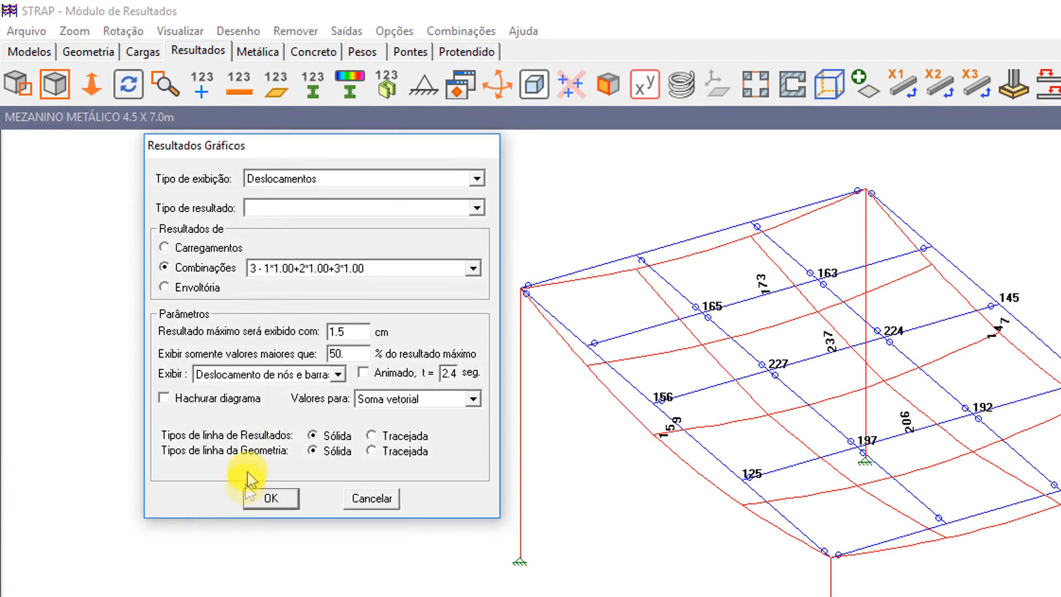
pyautogui.click(283, 178)
pyautogui.click(282, 235)
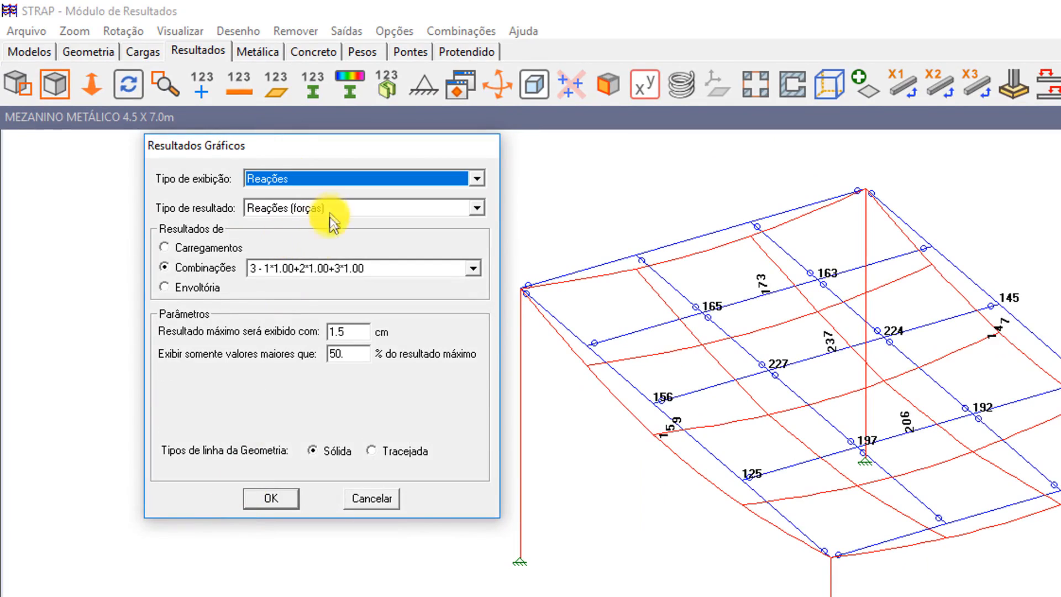
pyautogui.click(278, 500)
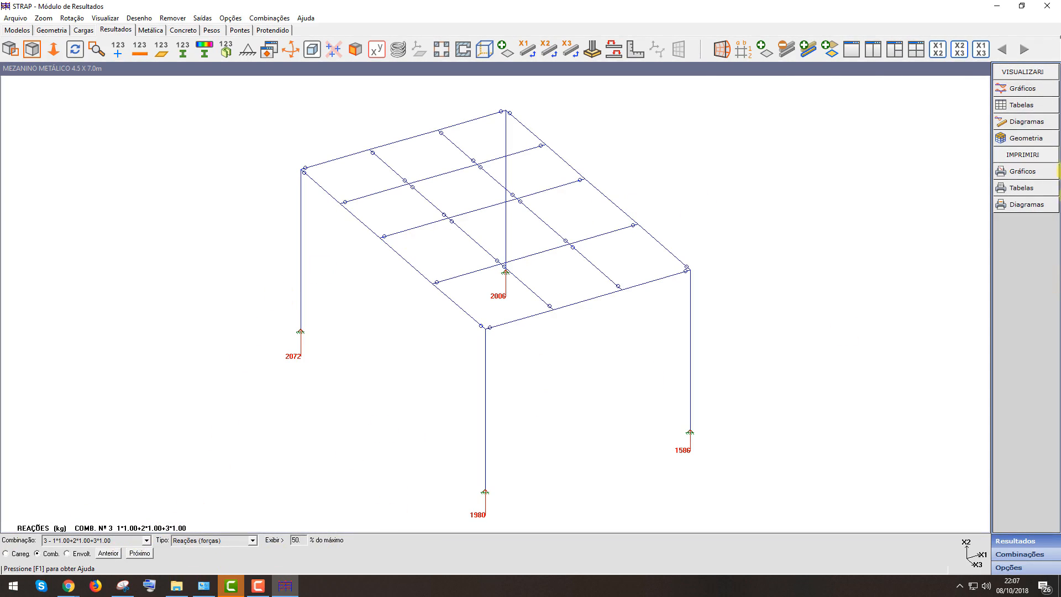
pyautogui.click(1022, 88)
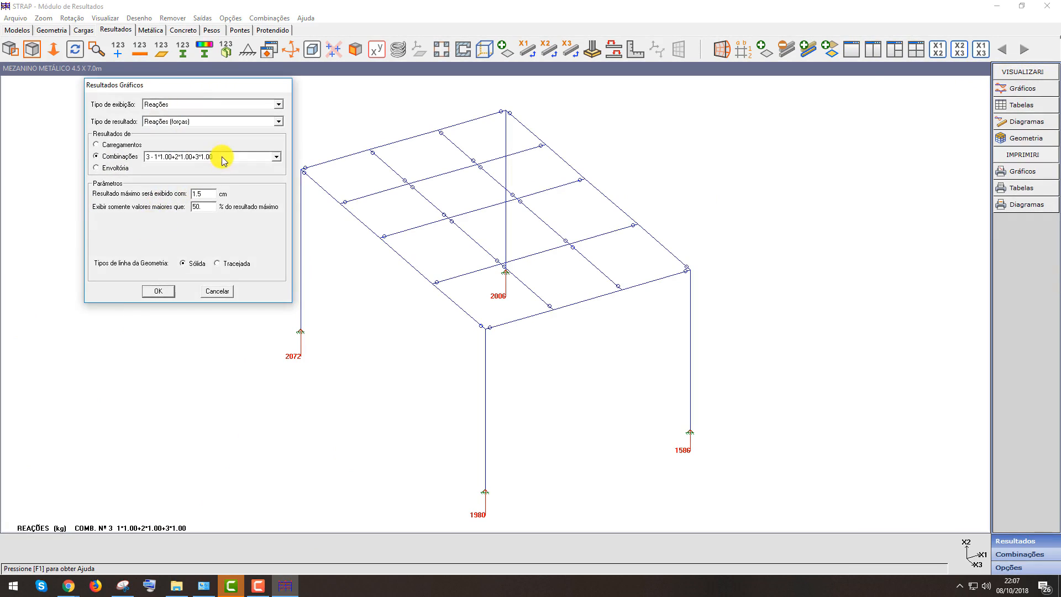
pyautogui.click(217, 291)
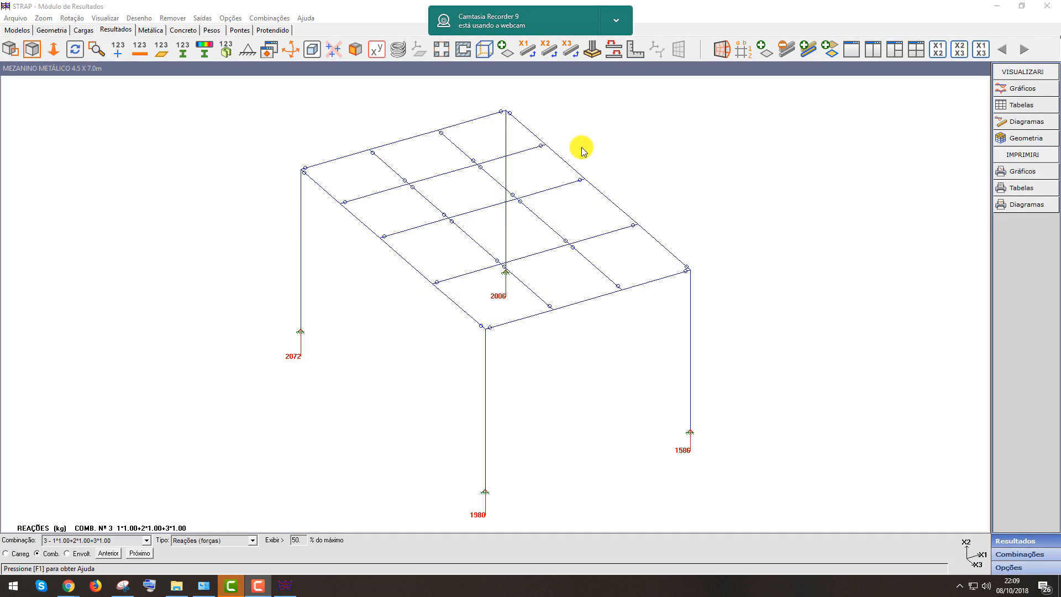
pyautogui.click(616, 20)
pyautogui.click(635, 62)
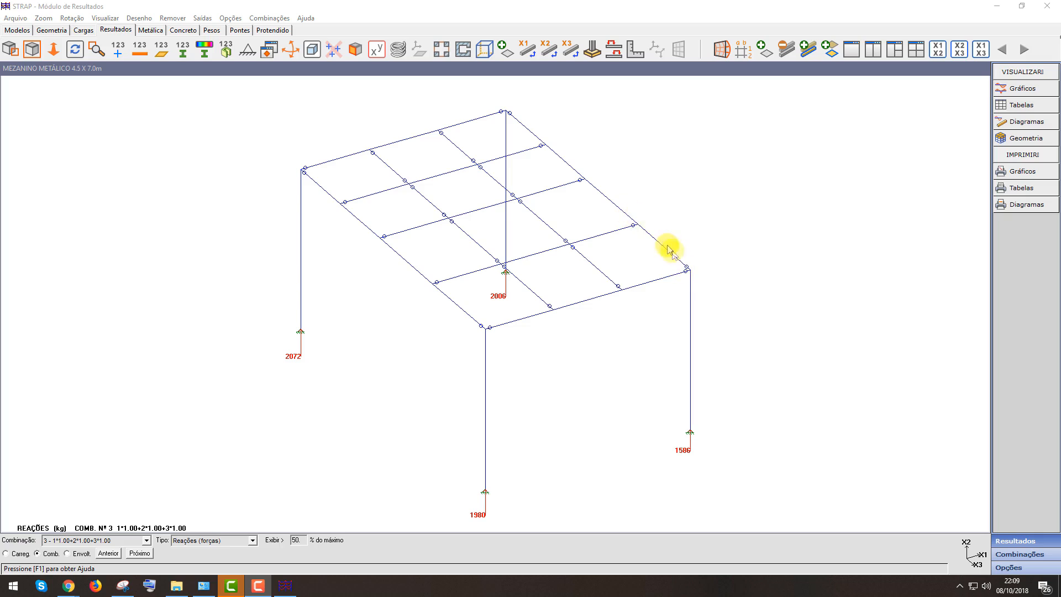
# Switch to the steel design module and display the steel summary table of sections, lengths and weights, then close it
pyautogui.click(152, 31)
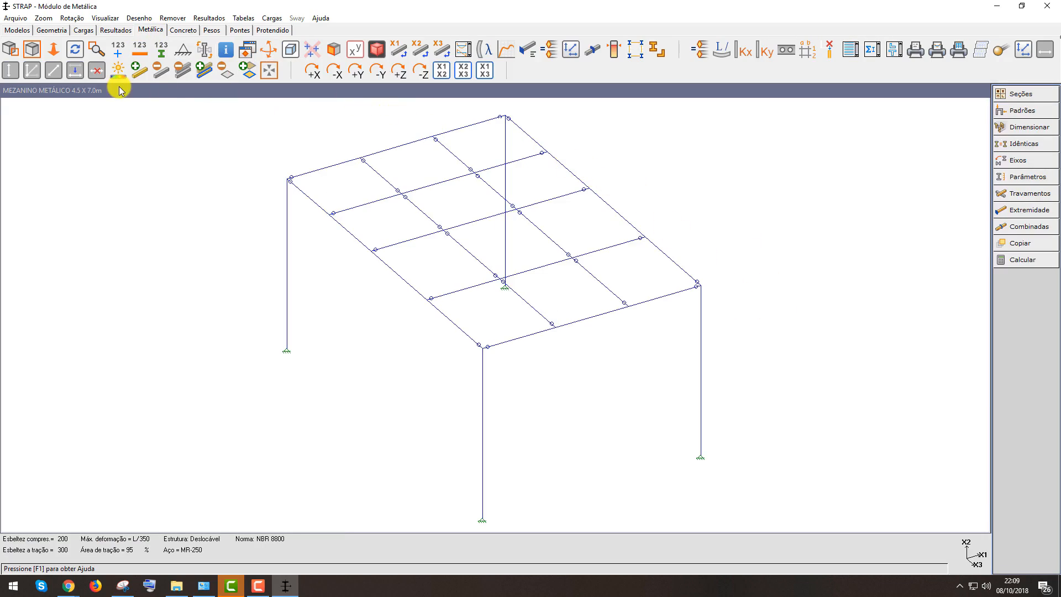
pyautogui.click(212, 18)
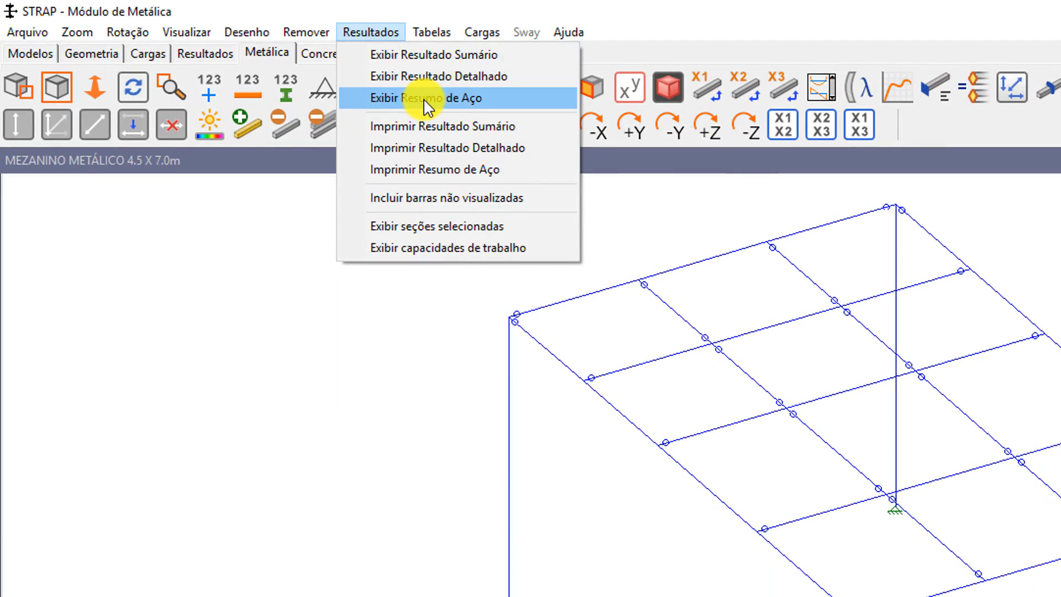
pyautogui.click(409, 97)
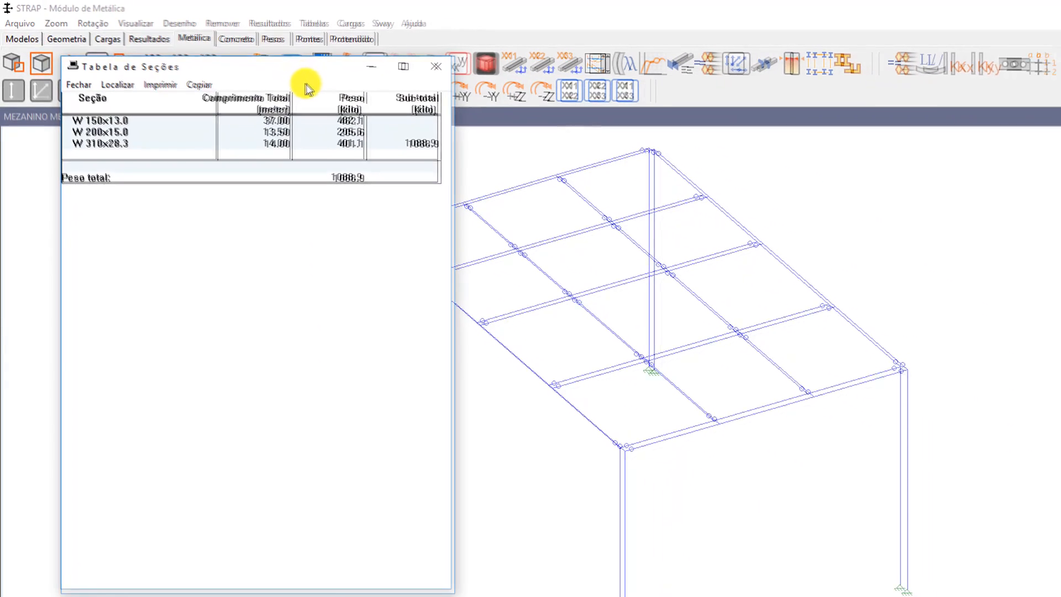
pyautogui.moveTo(339, 93); pyautogui.dragTo(281, 19)
pyautogui.moveTo(216, 15)
pyautogui.mouseDown()
pyautogui.moveTo(199, 19)
pyautogui.moveTo(214, 18)
pyautogui.mouseUp()
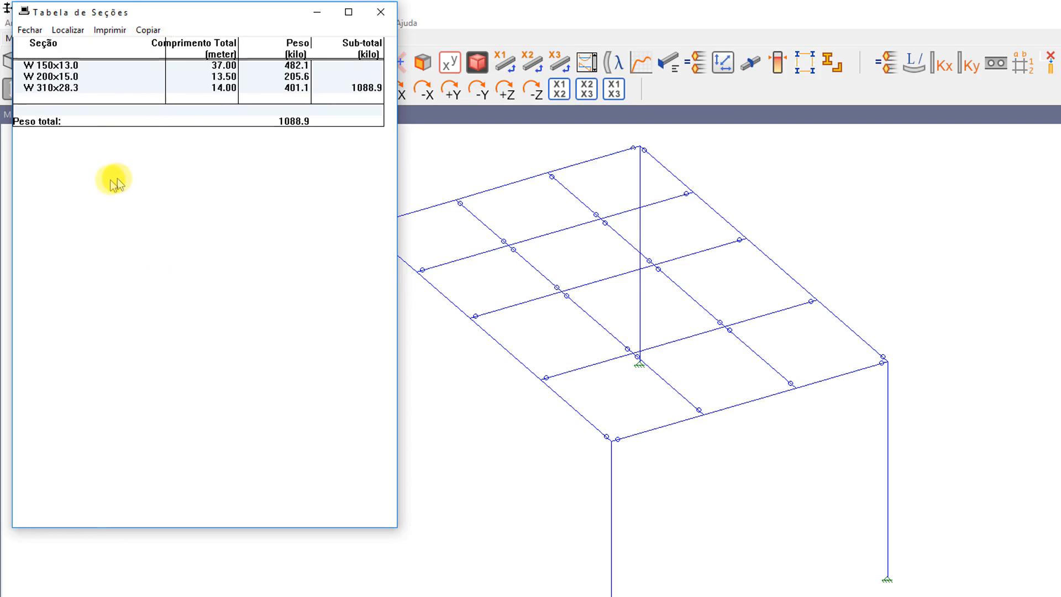
pyautogui.click(382, 13)
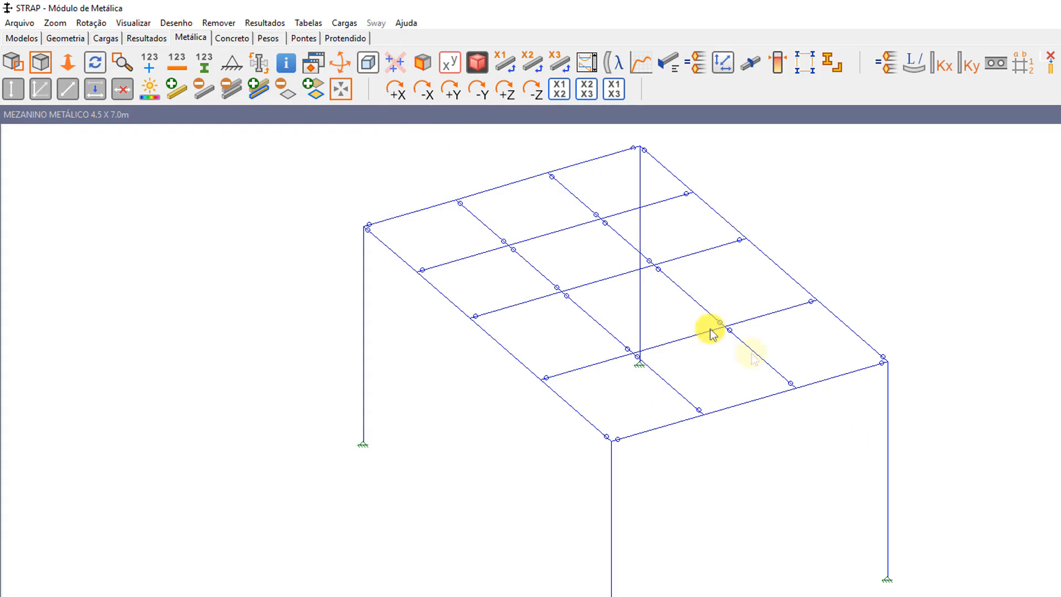
# Display the selected section names labelled on every bar of the model
pyautogui.click(267, 24)
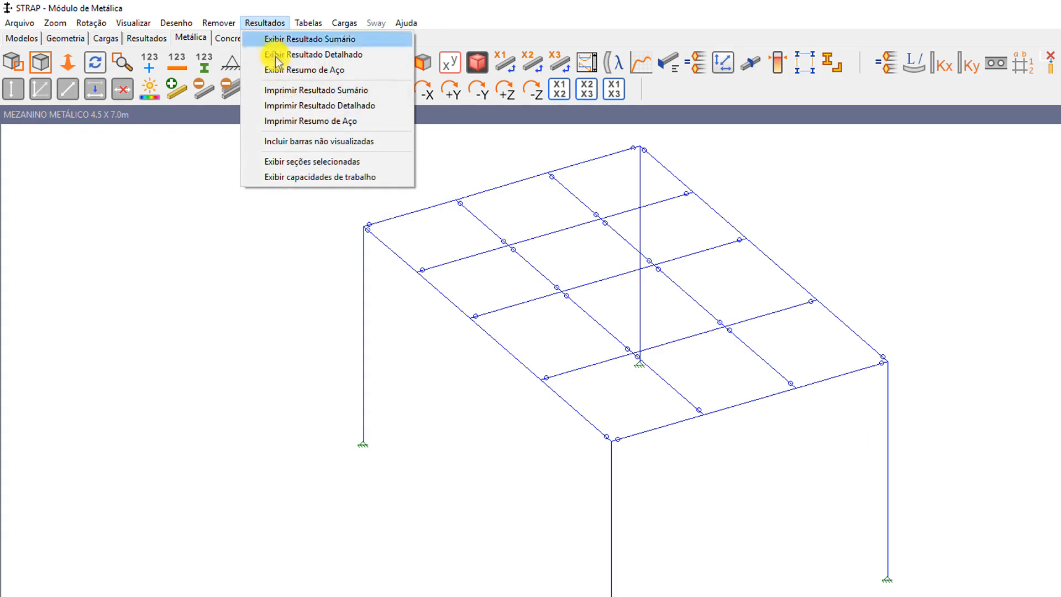
pyautogui.click(300, 163)
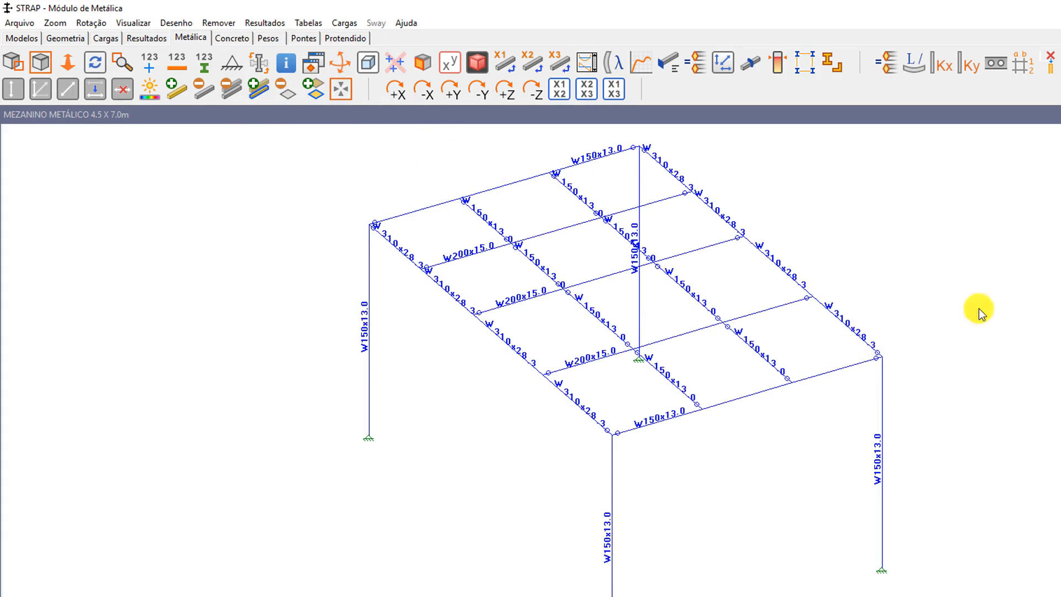
pyautogui.scroll(-2, 979, 308)
pyautogui.scroll(2, 873, 328)
pyautogui.scroll(-2, 870, 329)
pyautogui.scroll(1, 805, 302)
pyautogui.moveTo(893, 340); pyautogui.dragTo(881, 329, button='middle')
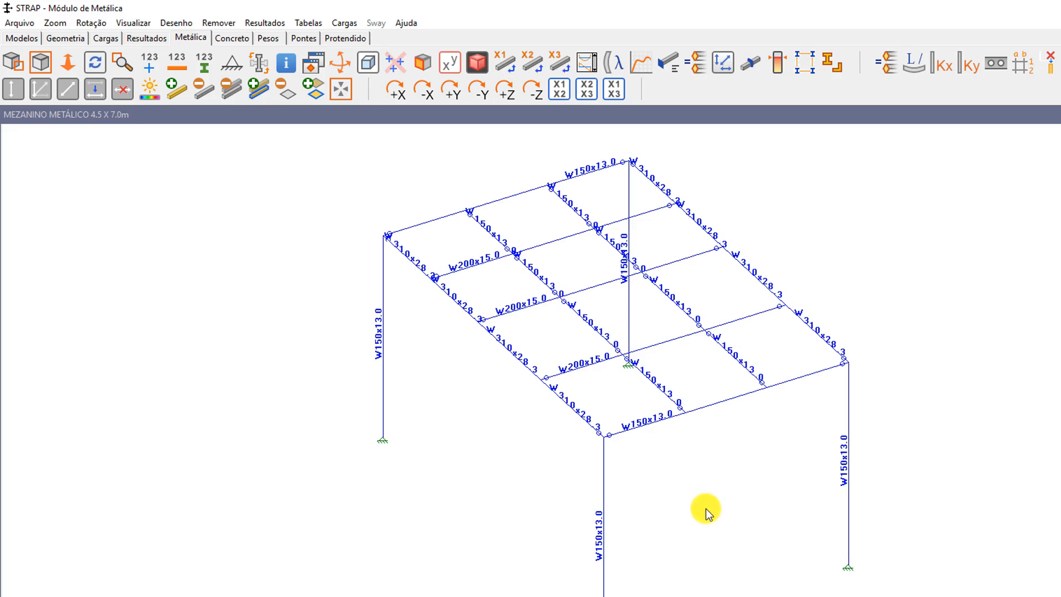
# Inspect the labelled sections in the rendered 3D view, then return to the wireframe view
pyautogui.click(477, 63)
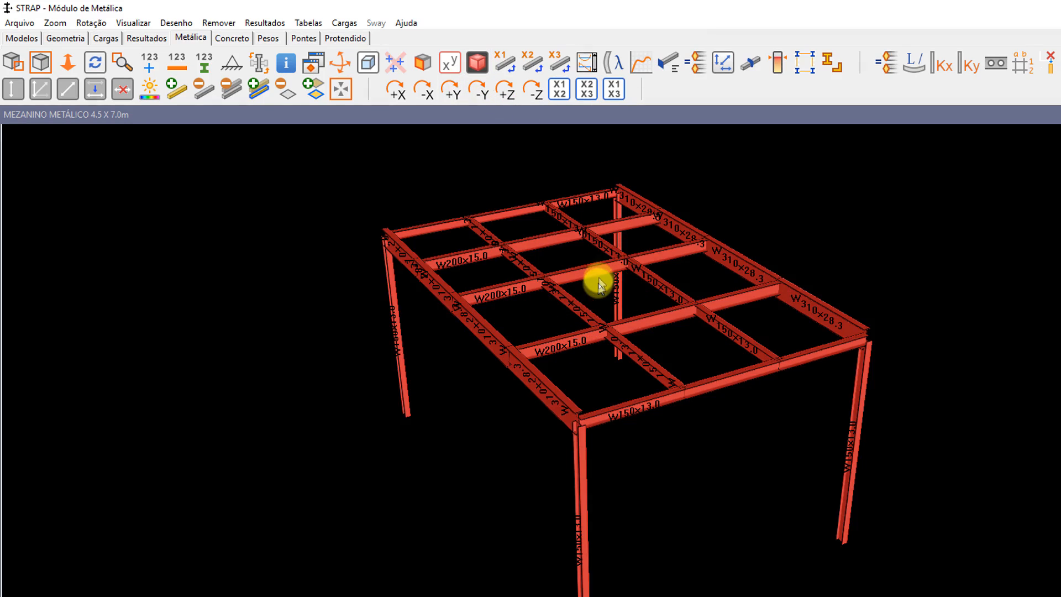
pyautogui.scroll(3, 612, 210)
pyautogui.scroll(-4, 765, 260)
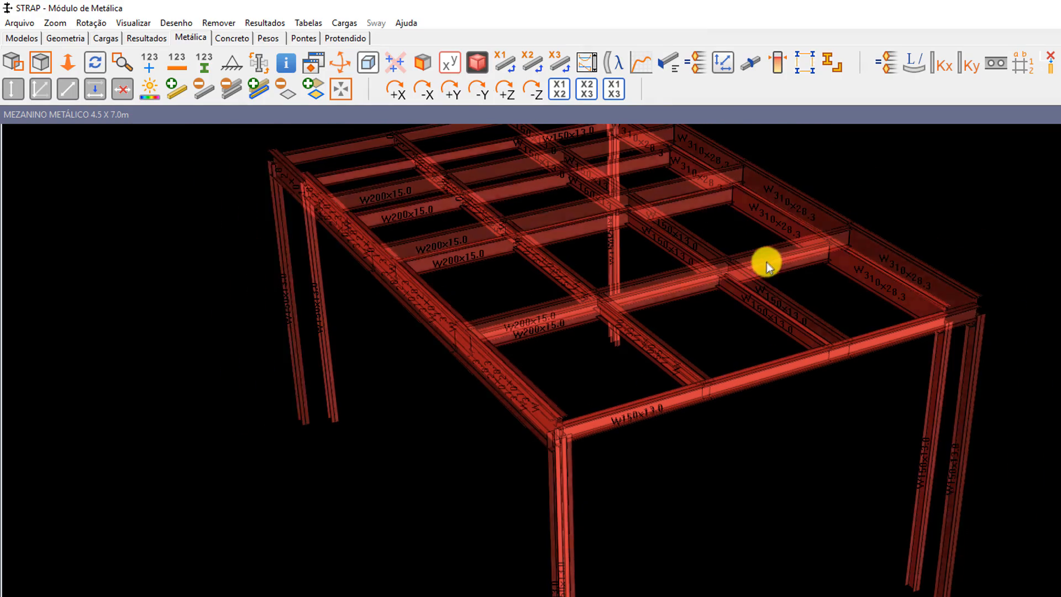
pyautogui.scroll(4, 841, 270)
pyautogui.scroll(-3, 852, 293)
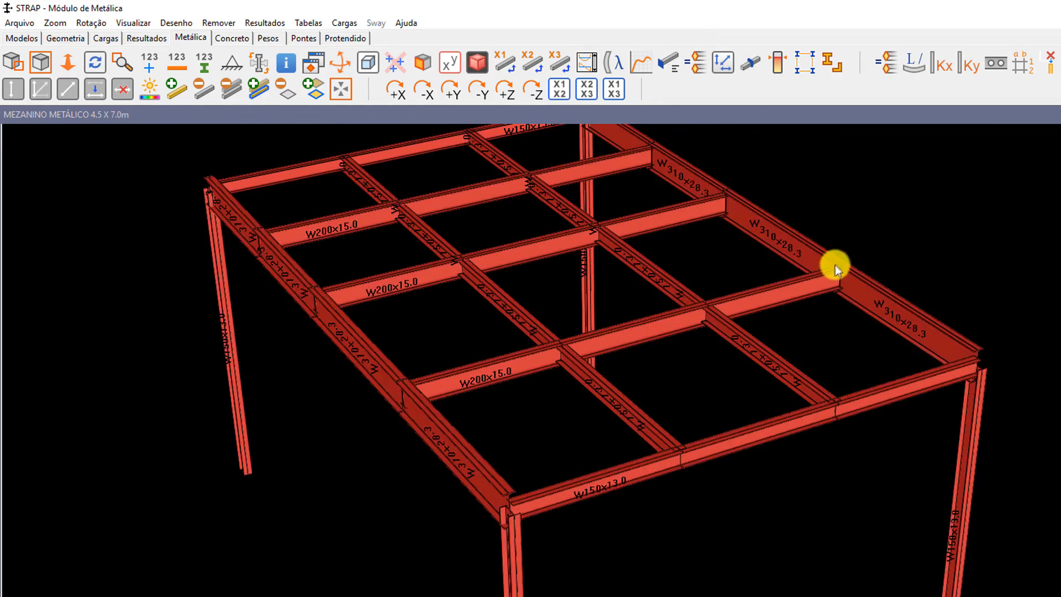
pyautogui.scroll(3, 834, 264)
pyautogui.scroll(3, 871, 288)
pyautogui.scroll(-4, 861, 332)
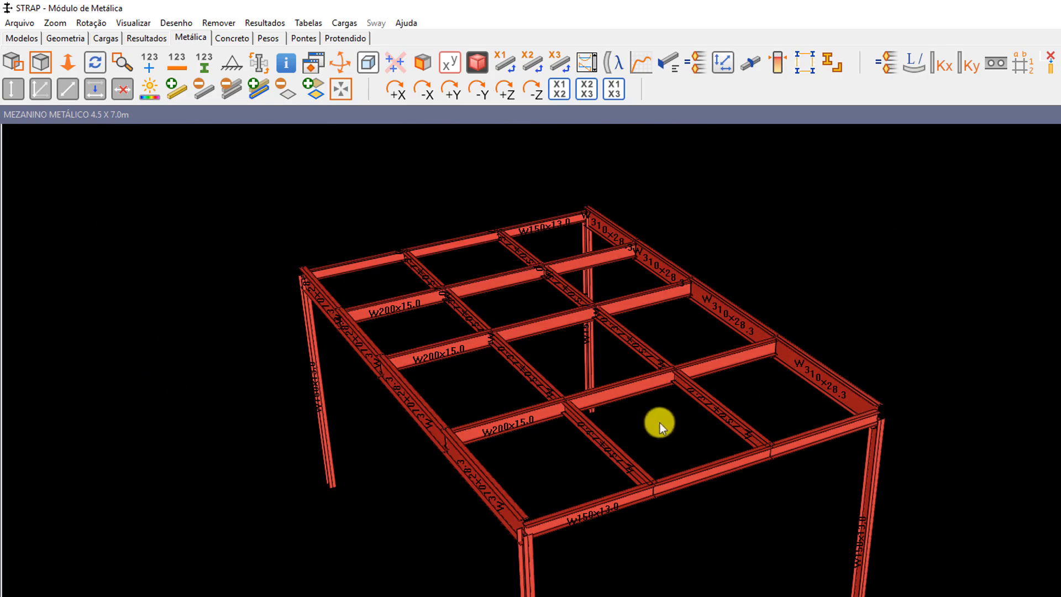
pyautogui.click(478, 63)
pyautogui.scroll(-3, 855, 308)
pyautogui.scroll(2, 869, 307)
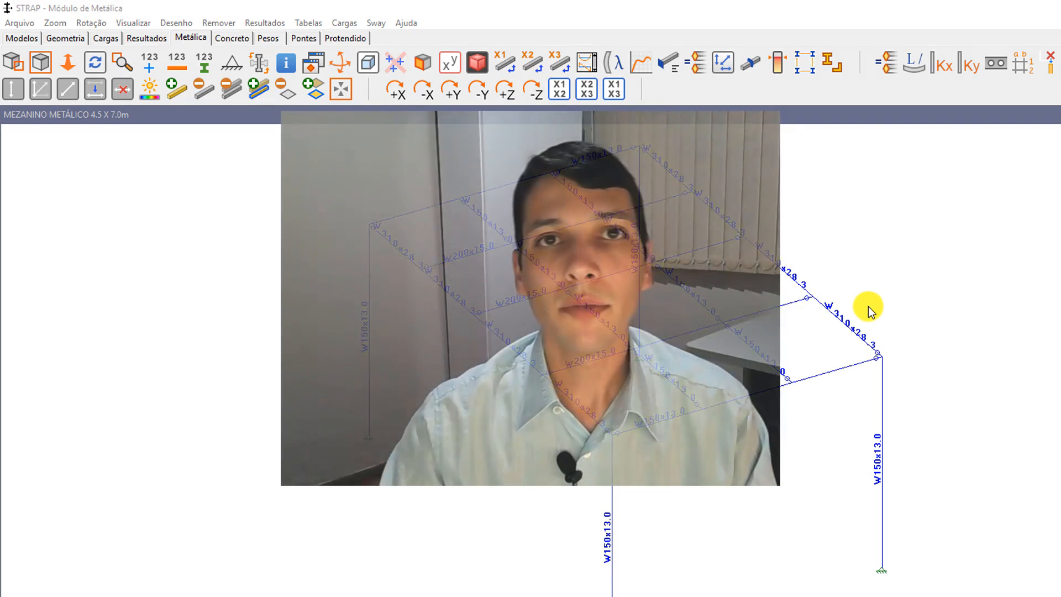